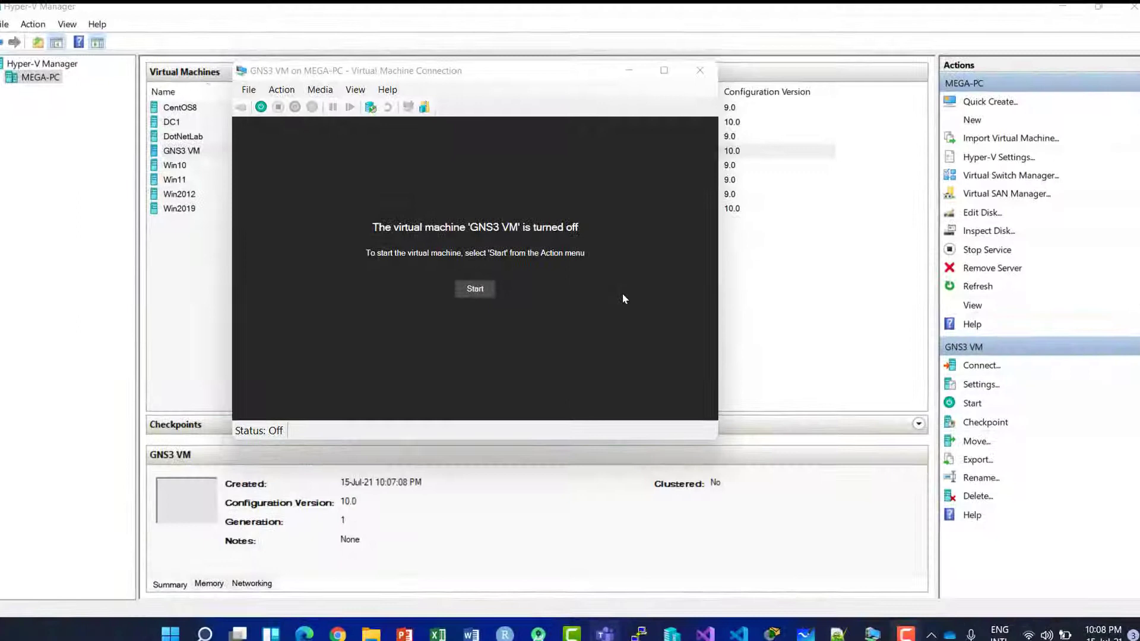
- Start the GNS3 VM and load its web interface at 172.25.211.147 in a maximized Chrome window using the Person 2 profile
left_click(476, 290)
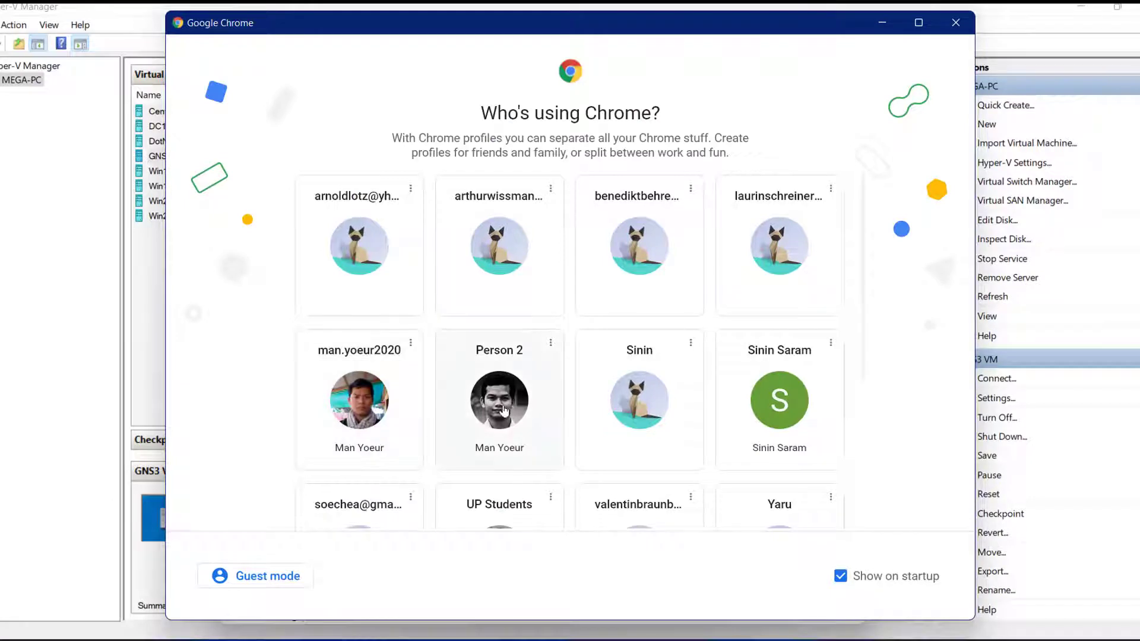
left_click(501, 409)
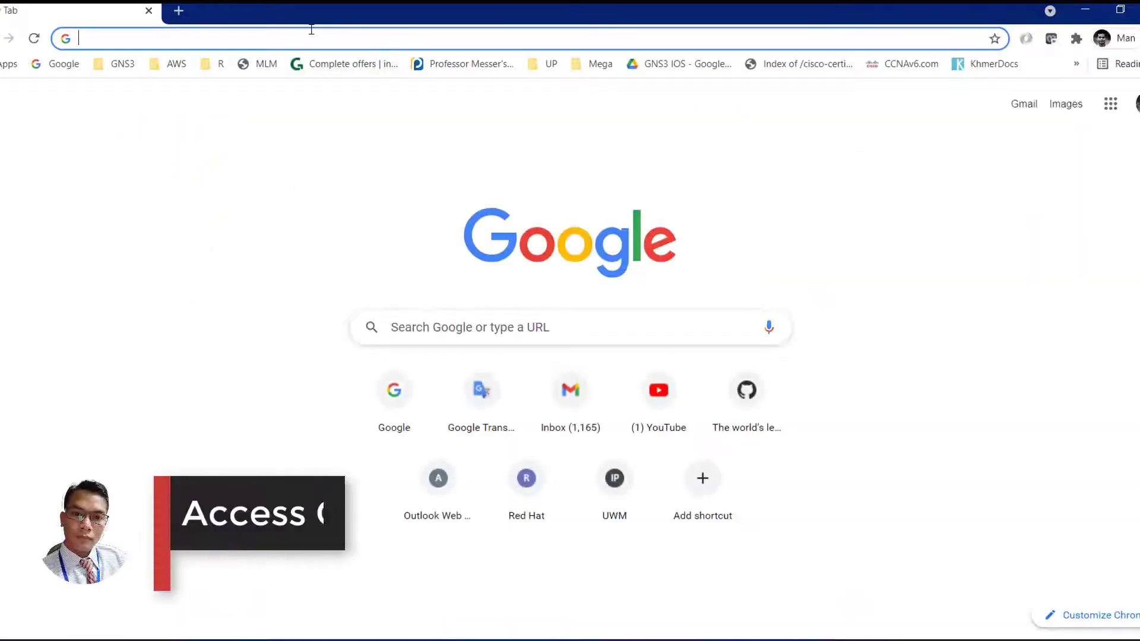
type("172.")
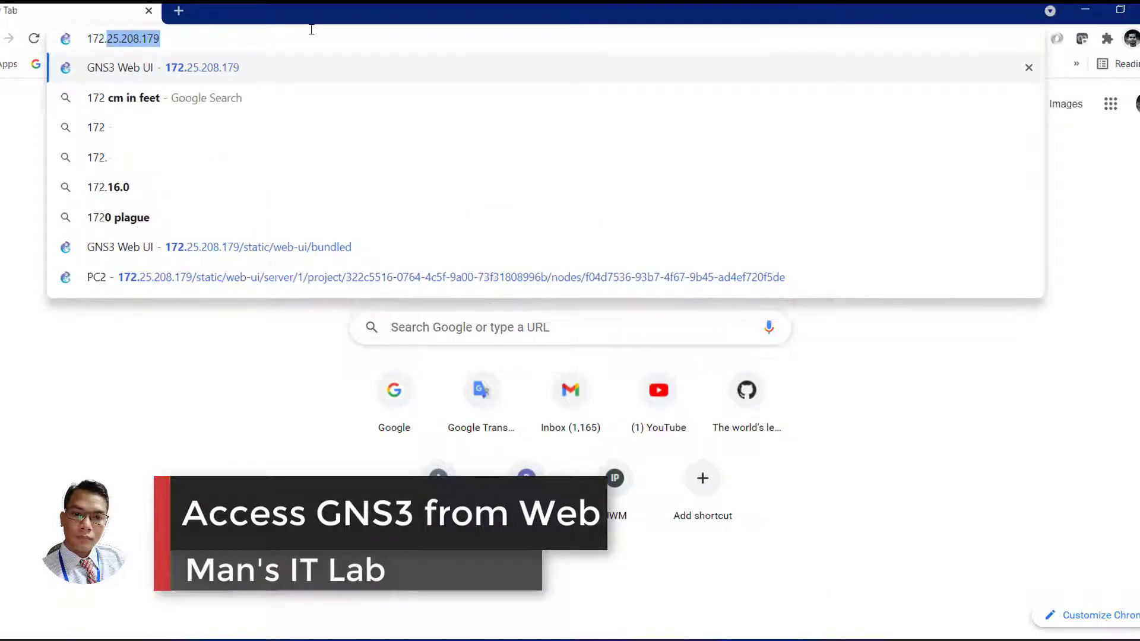
type("25")
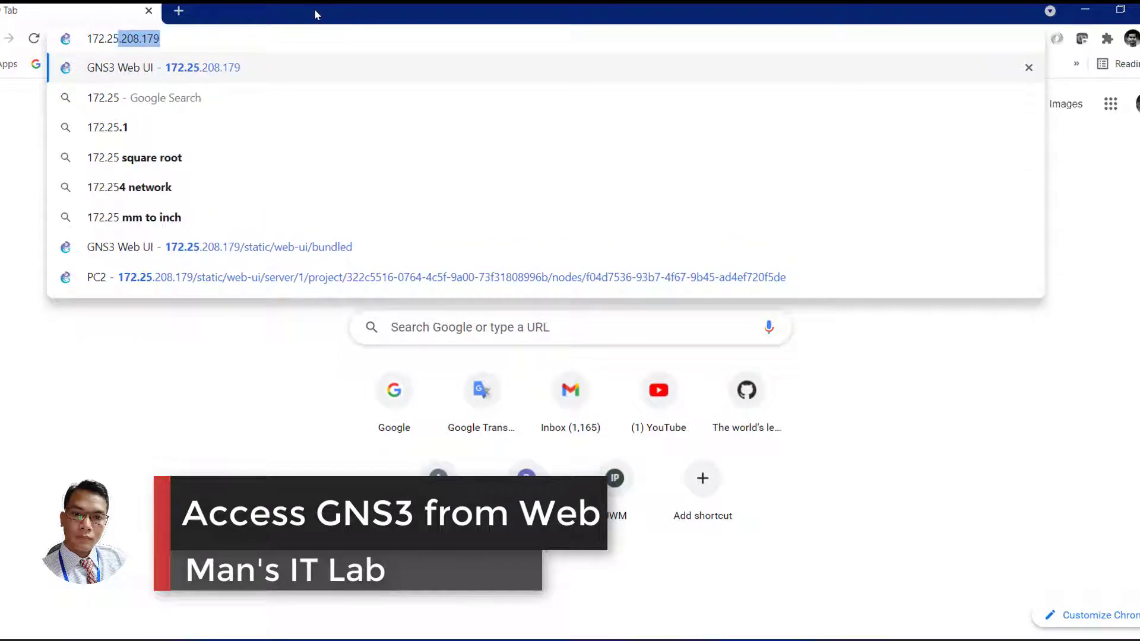
left_click_drag(315, 9, 397, 48)
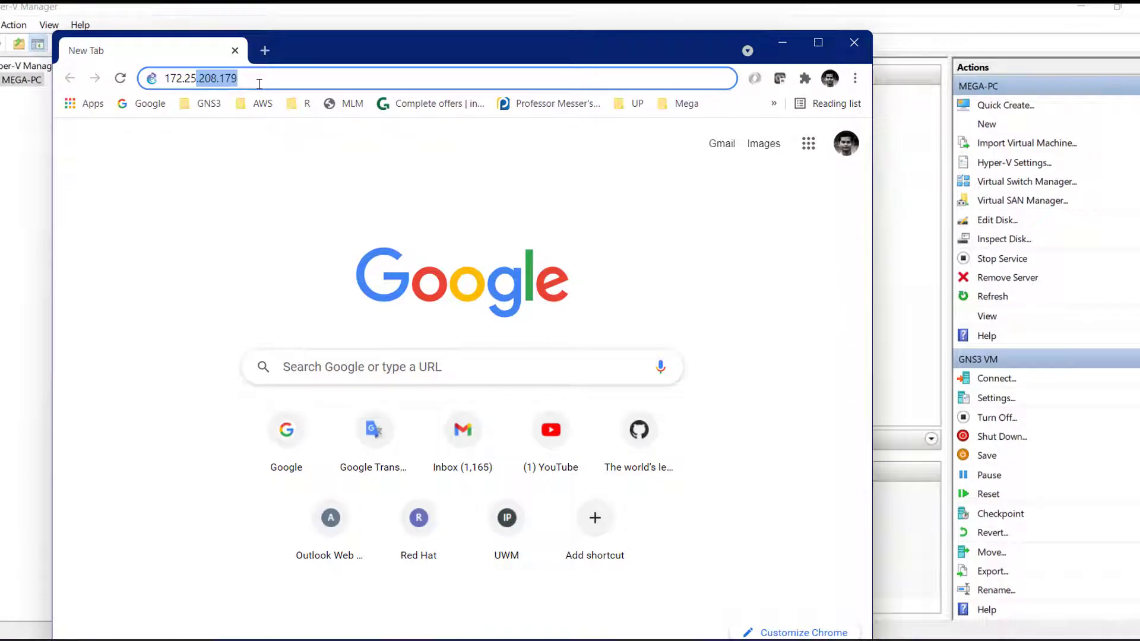
type("21")
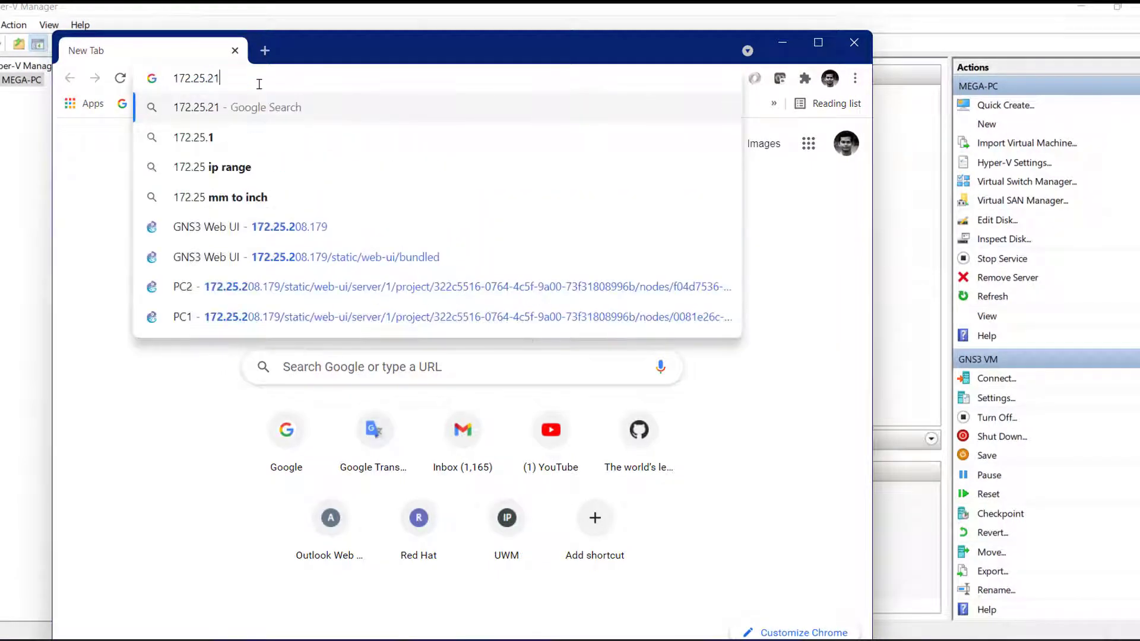
type("1.1")
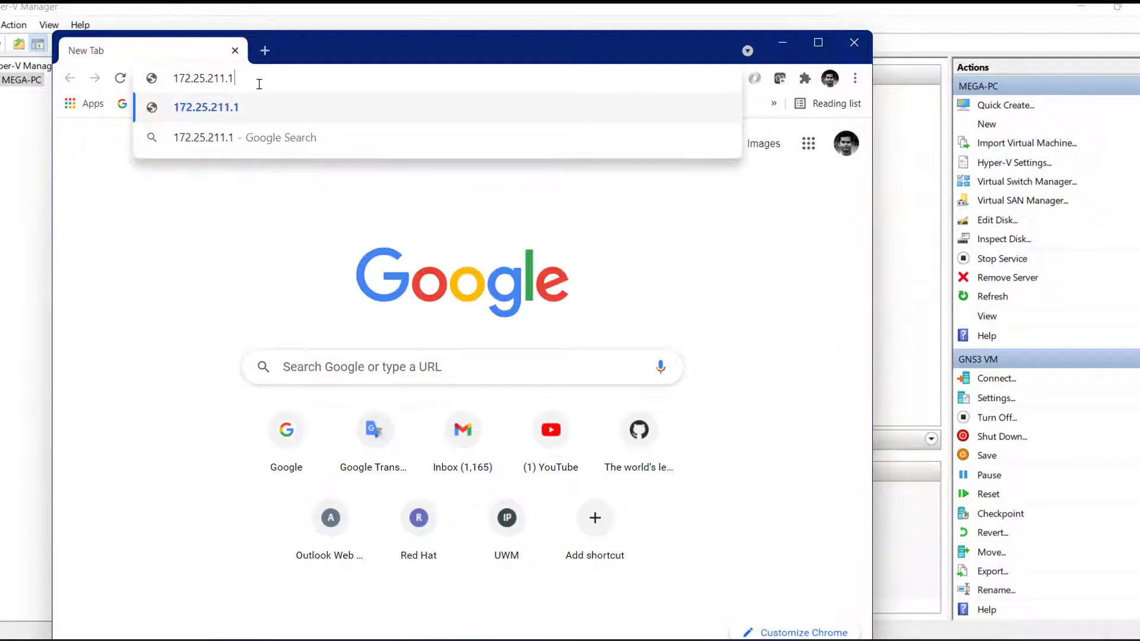
type("47")
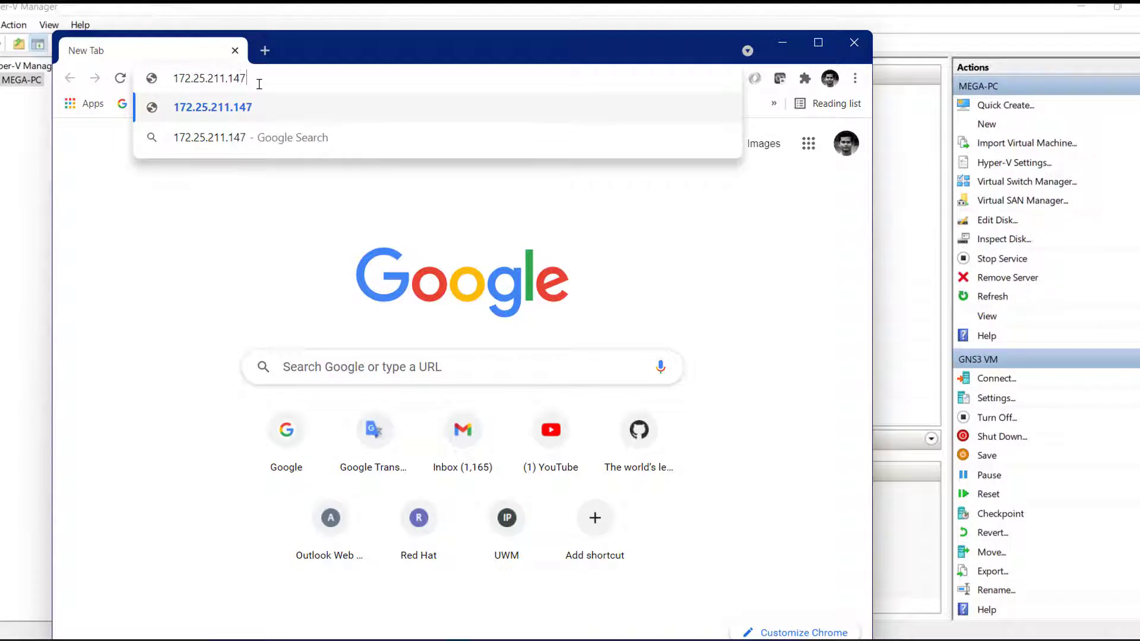
key("Return")
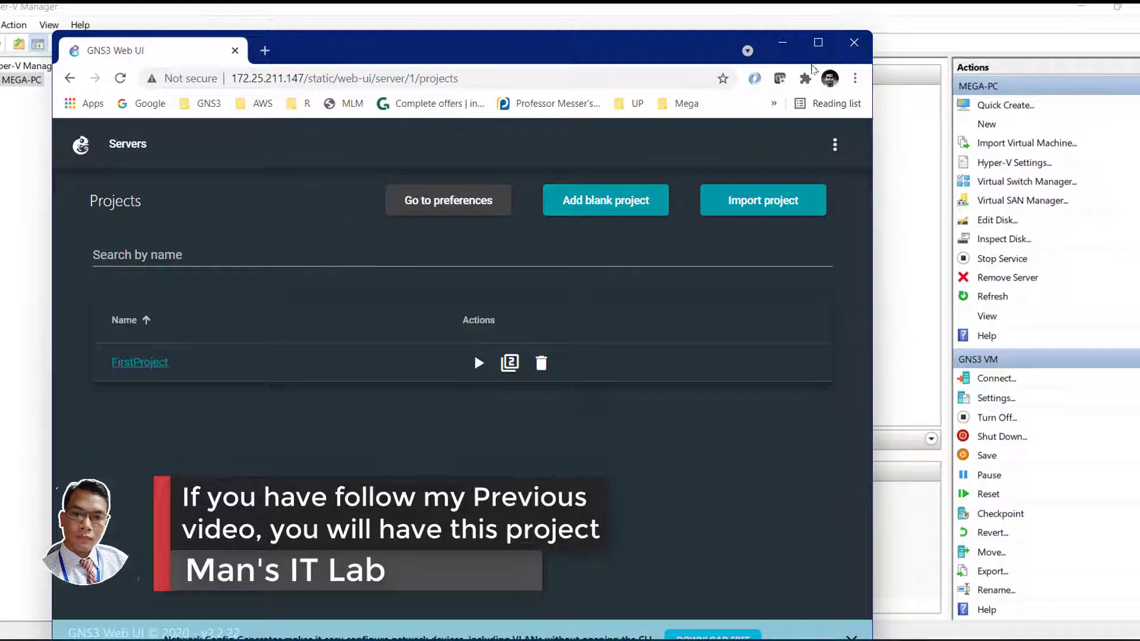
left_click(818, 42)
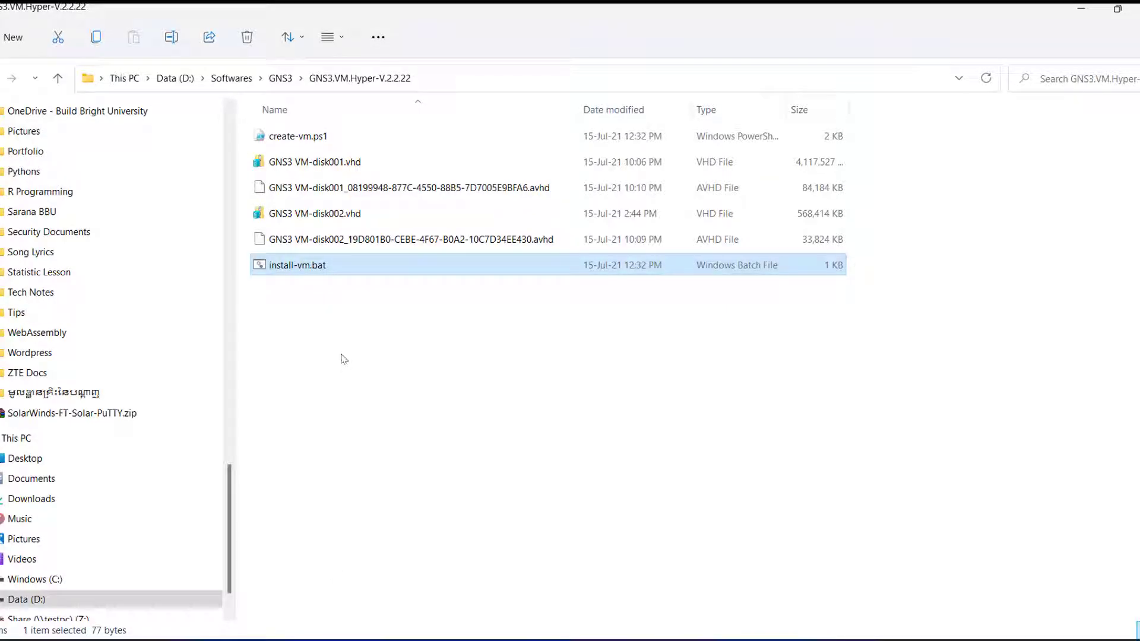
- Browse to the Cisco IOSv folder under D:\Softwares\GNS3 in File Explorer to check the image files
left_click(279, 79)
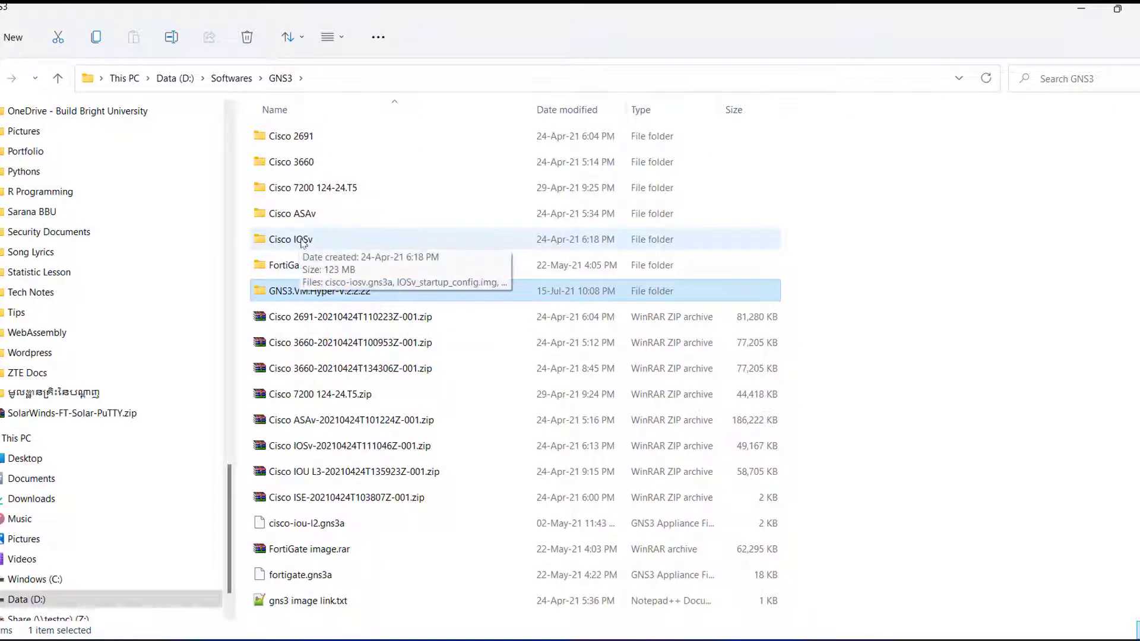
double_click(302, 239)
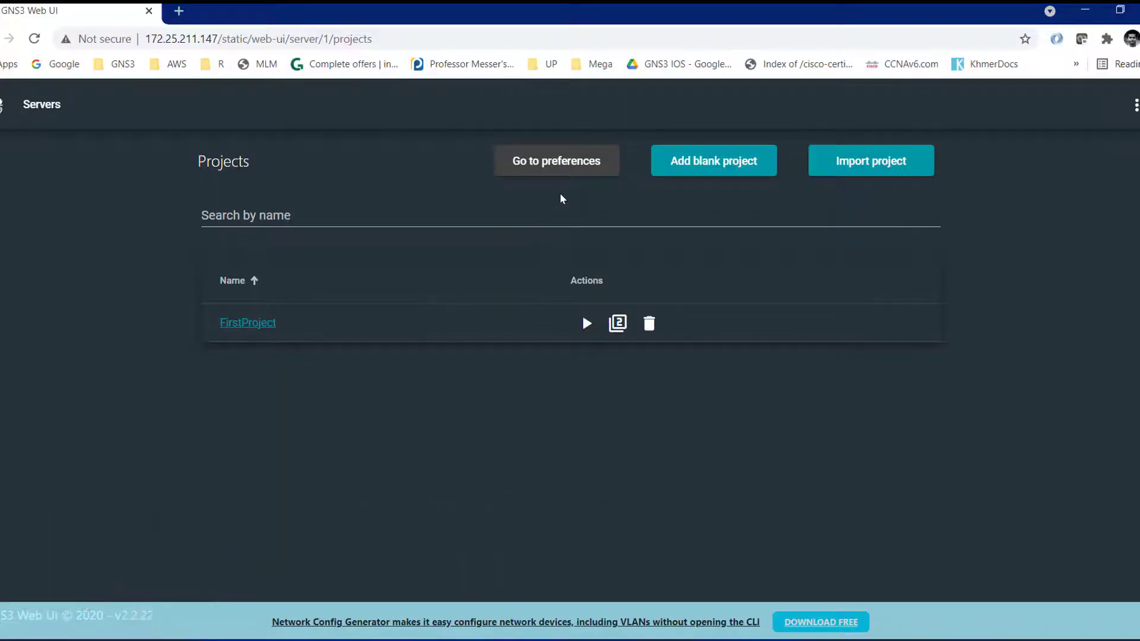
- Open FirstProject in the GNS3 web interface and begin a new template with the option to import an appliance file
left_click(562, 159)
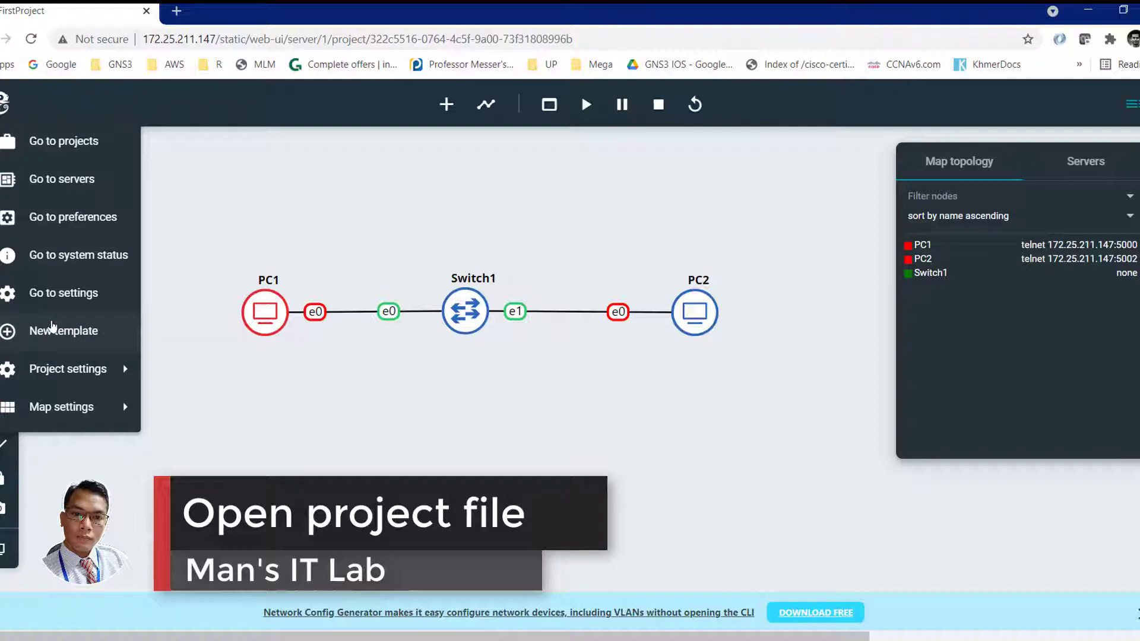
mouse_move(107, 380)
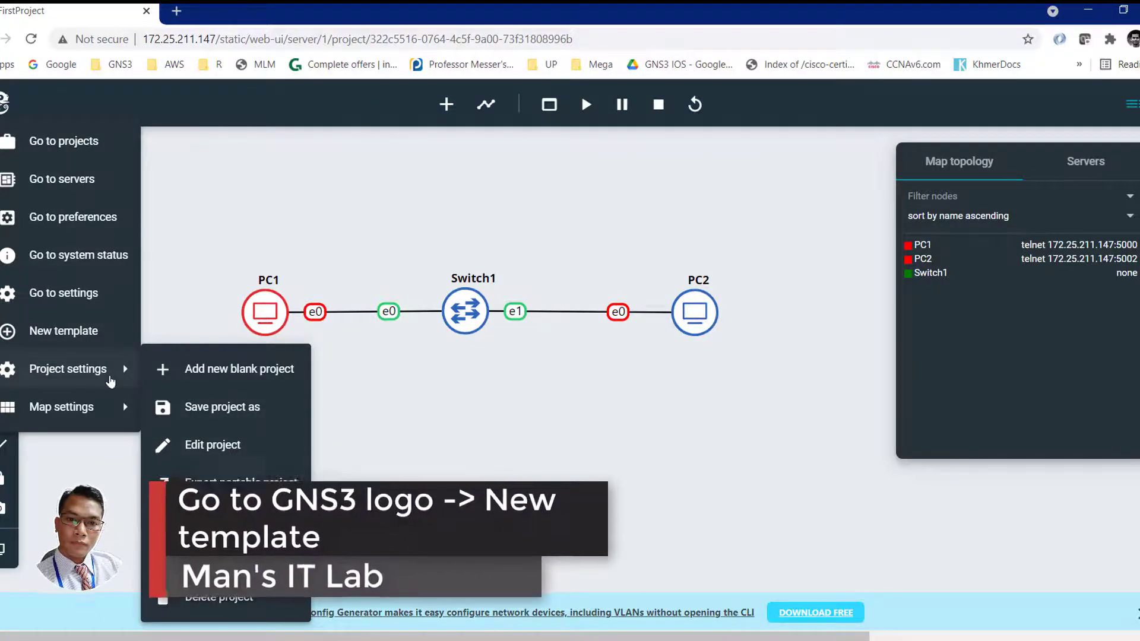
left_click(70, 330)
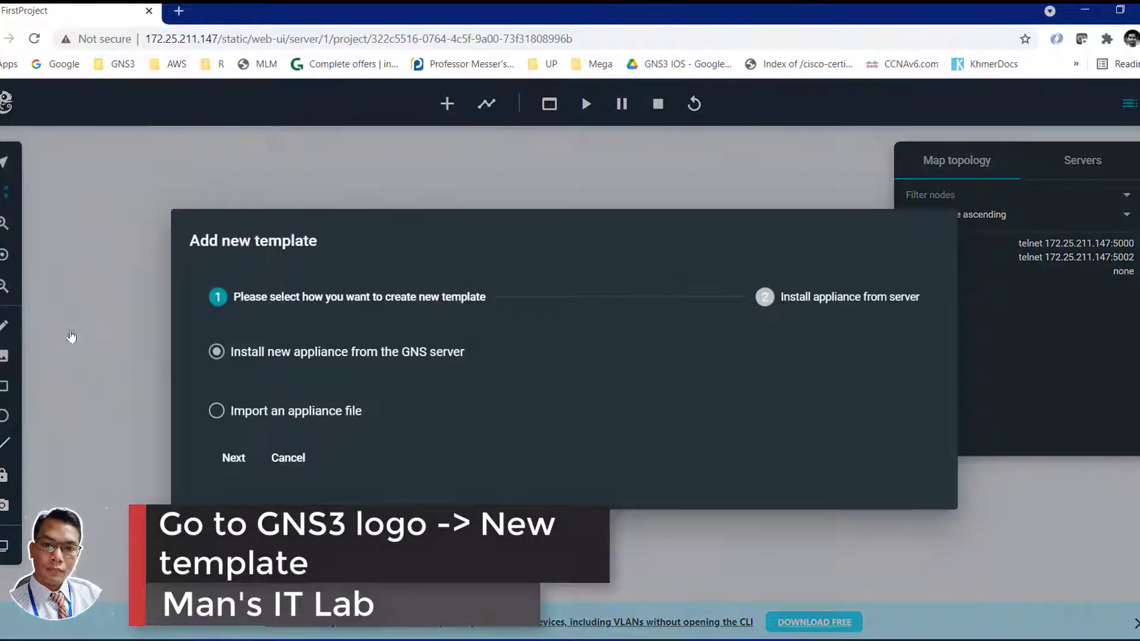
left_click(216, 411)
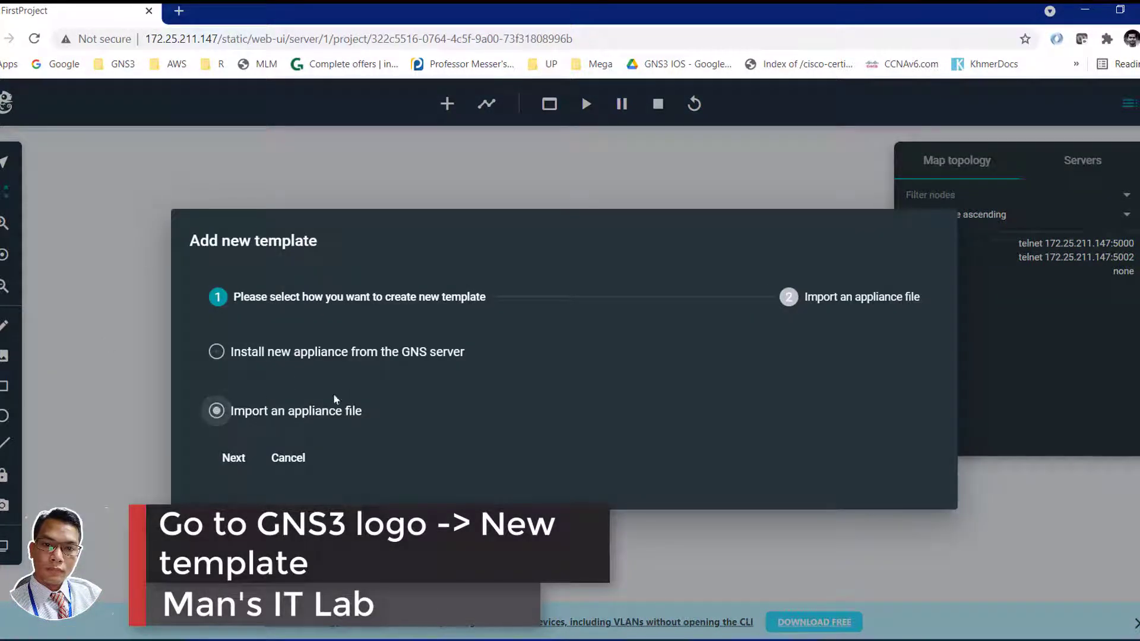
left_click(235, 460)
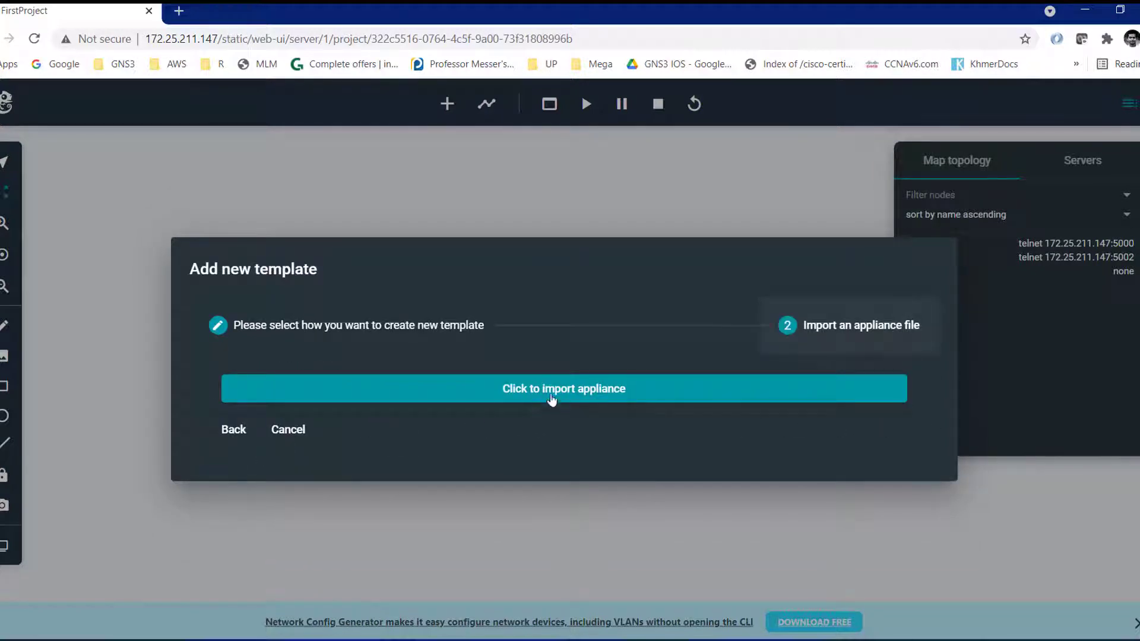
- Import the appliance file cisco-iosv.gns3a from the Softwares\GNS3\Cisco IOSv folder
left_click(552, 399)
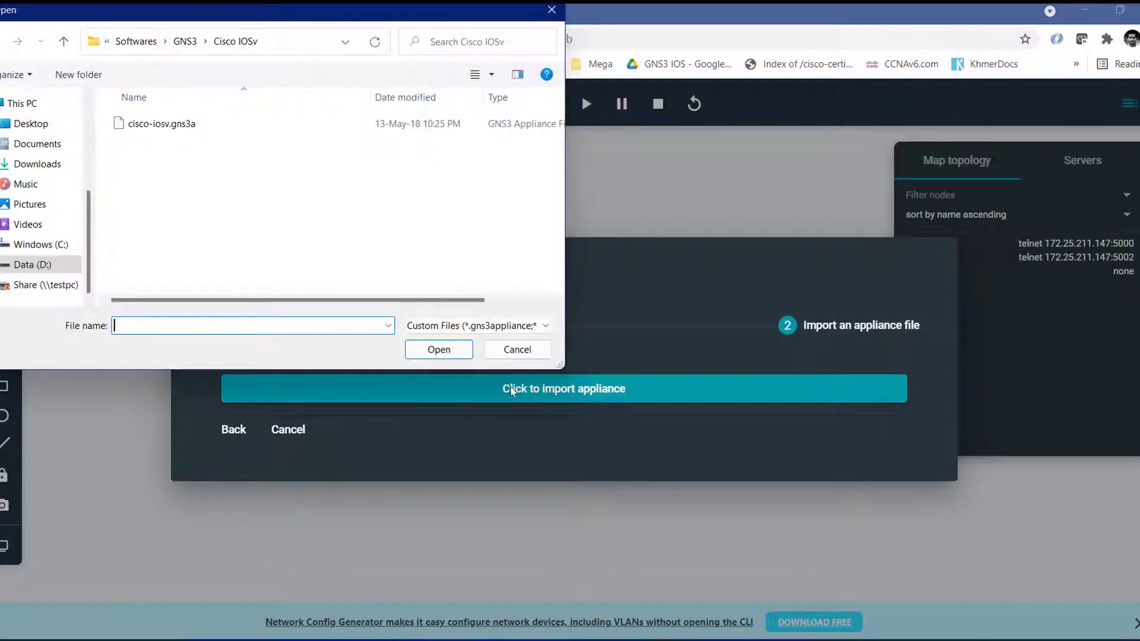
left_click(172, 124)
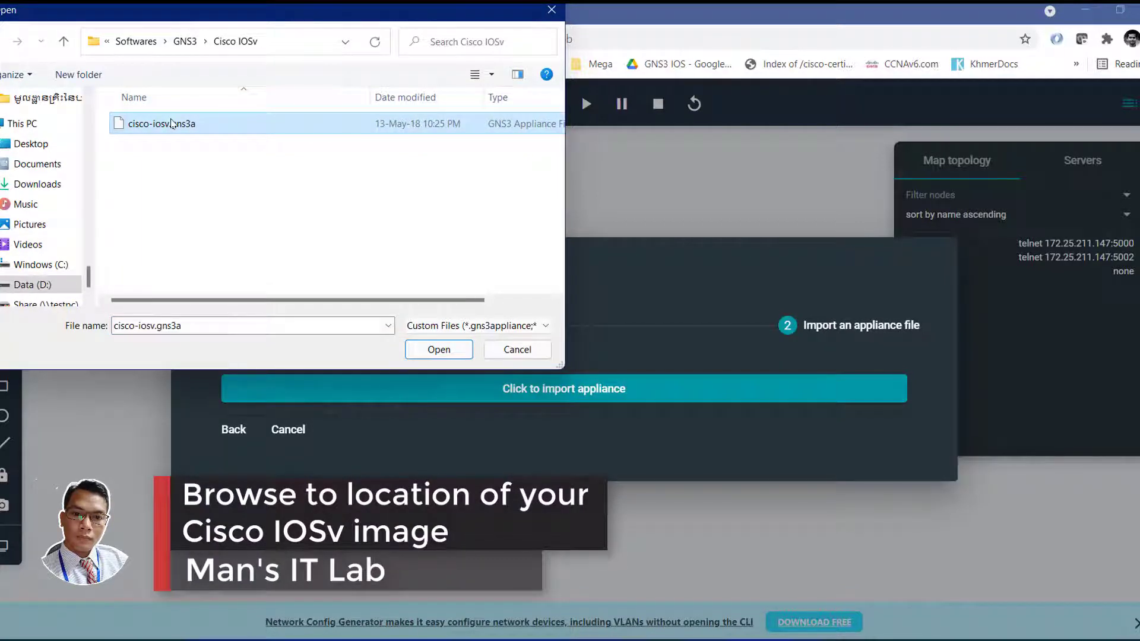
left_click(185, 41)
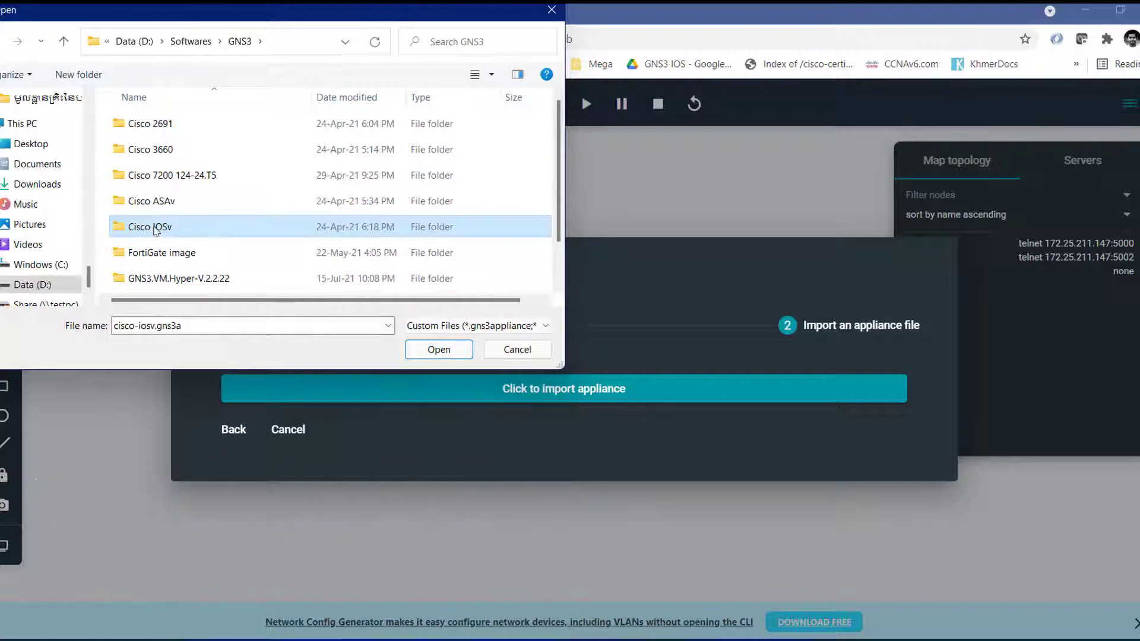
double_click(165, 229)
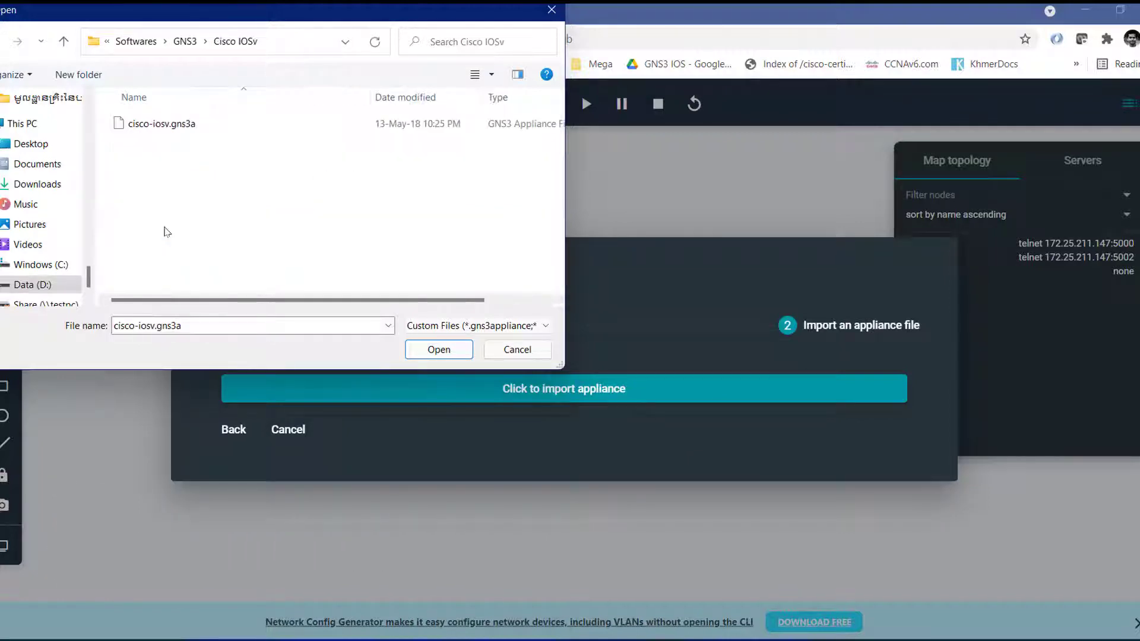
left_click(175, 128)
left_click(433, 349)
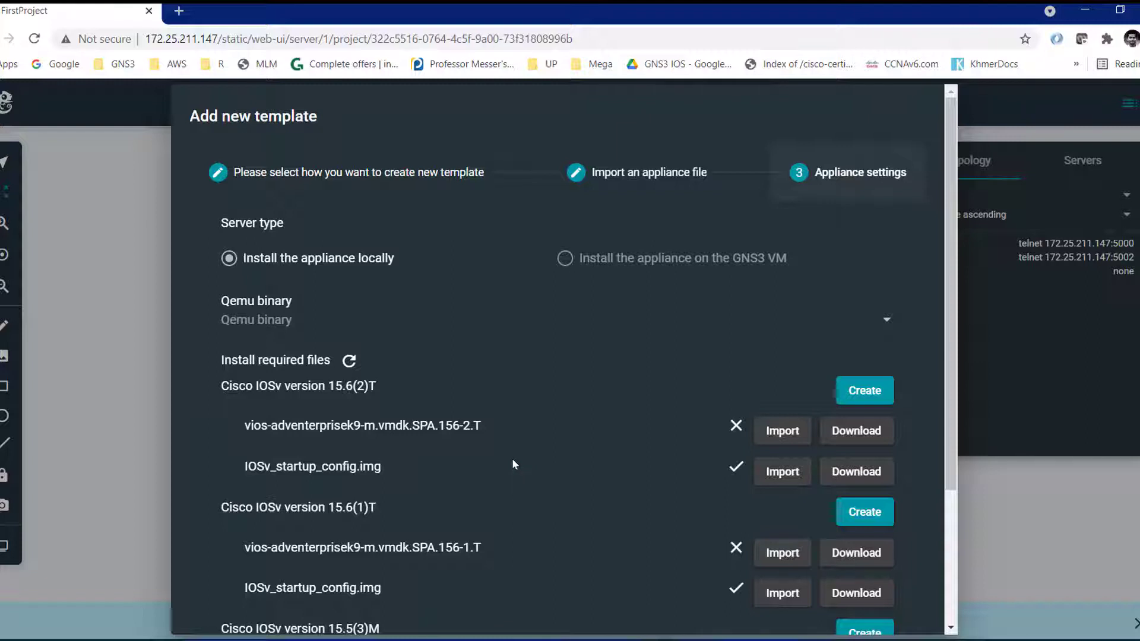
- Set the Qemu binary to /usr/bin/qemu-system-x86_64 and import vios-adventerprisek9-m.vmdk.SPA.156-2.T for Cisco IOSv version 15.6(2)T
left_click(882, 321)
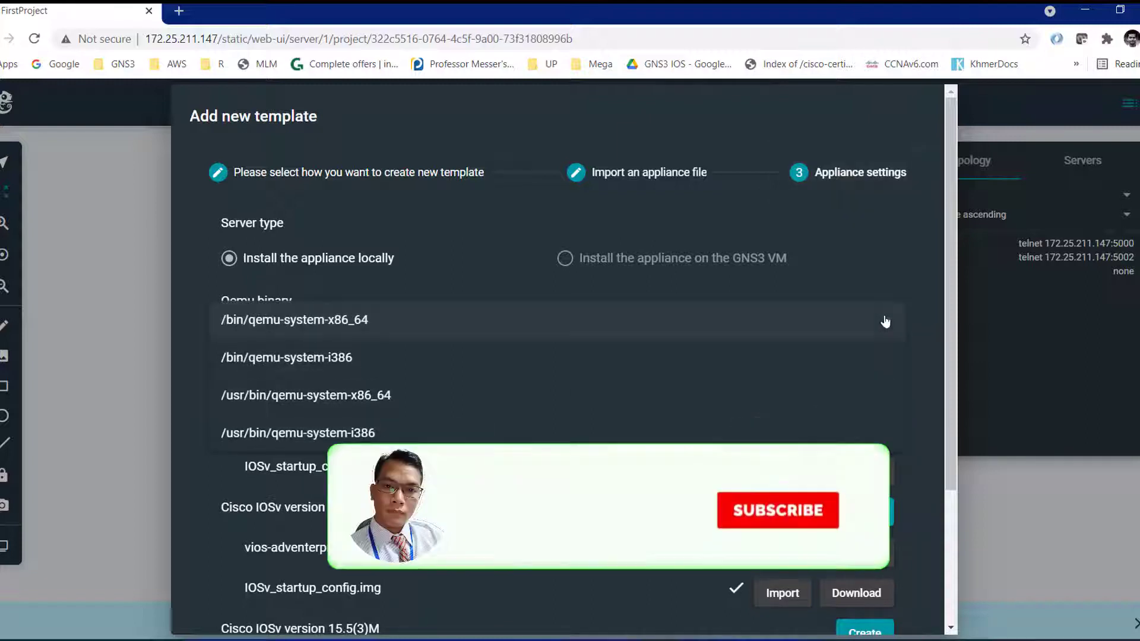
left_click(501, 327)
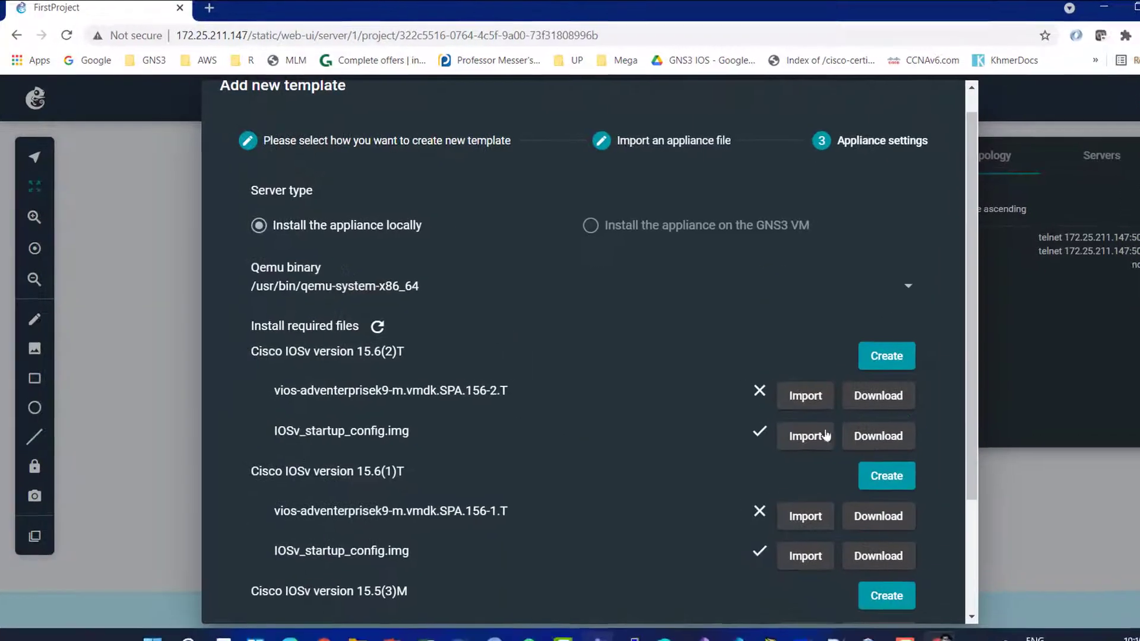
scroll(730, 425, "down", 3)
scroll(743, 419, "up", 4)
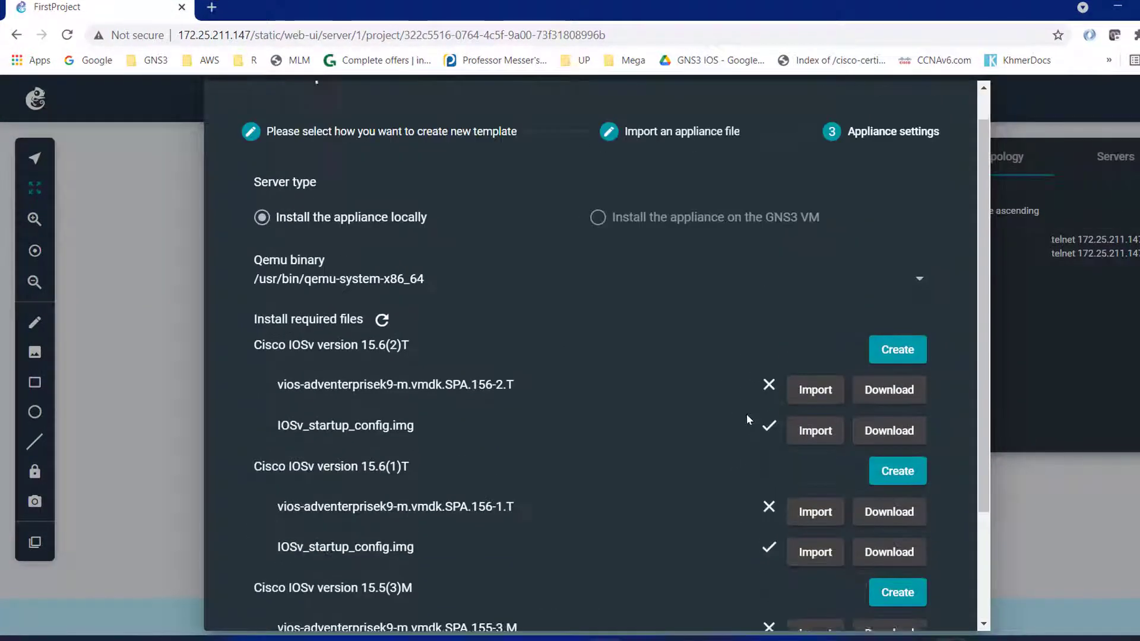
left_click(816, 400)
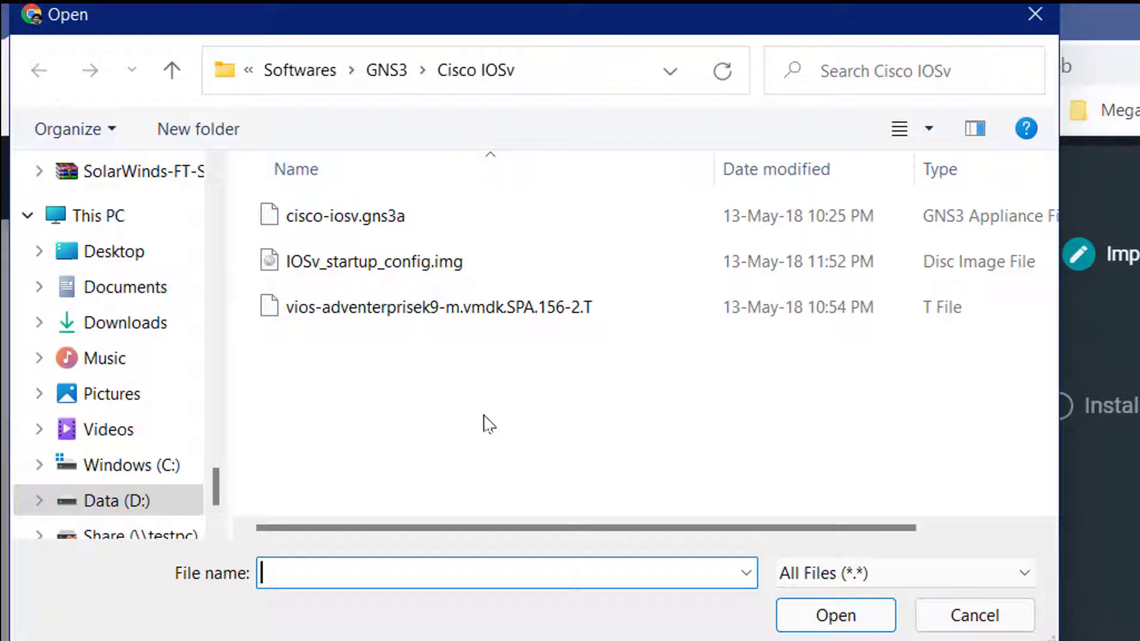
left_click(480, 308)
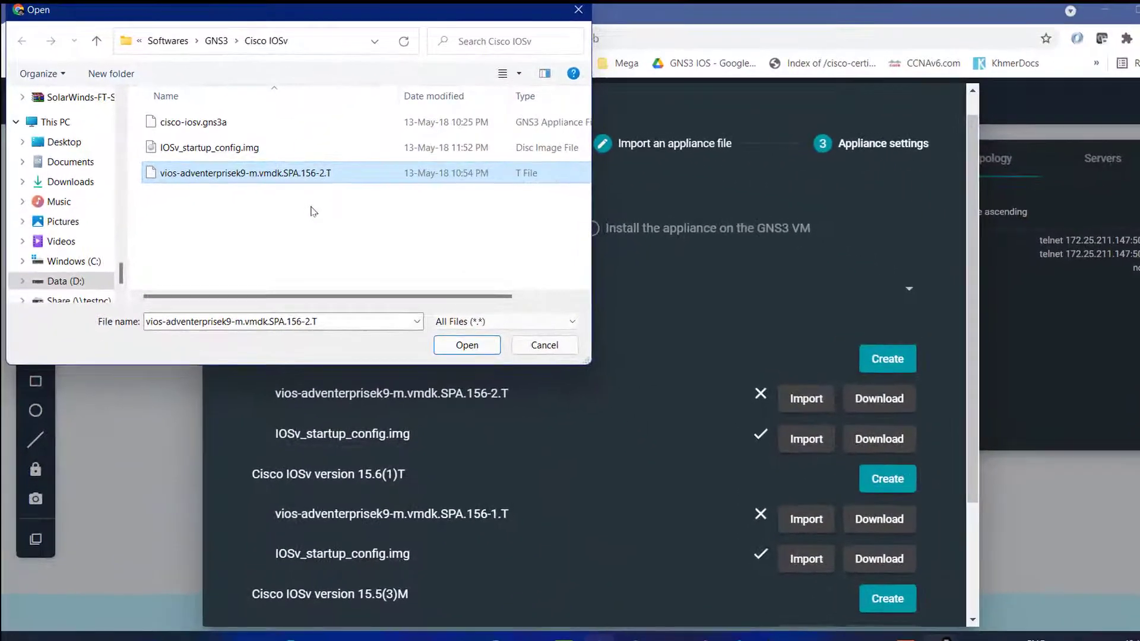
left_click(445, 330)
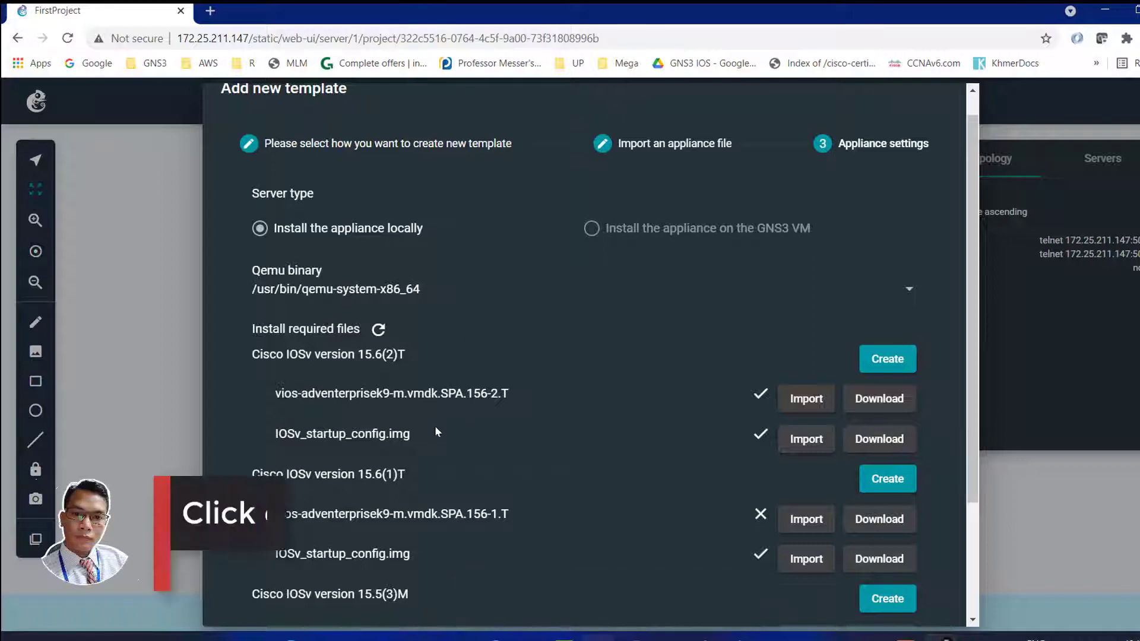
- Create the template for Cisco IOSv version 15.6(2)T with the name Cisco IOSv
left_click(884, 360)
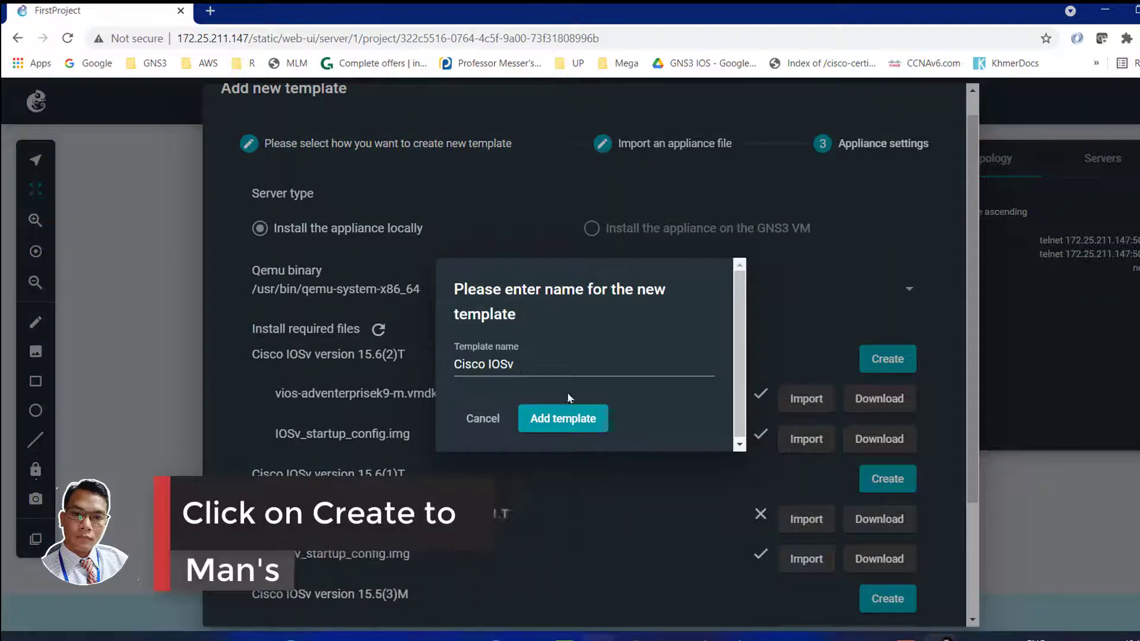
left_click(559, 420)
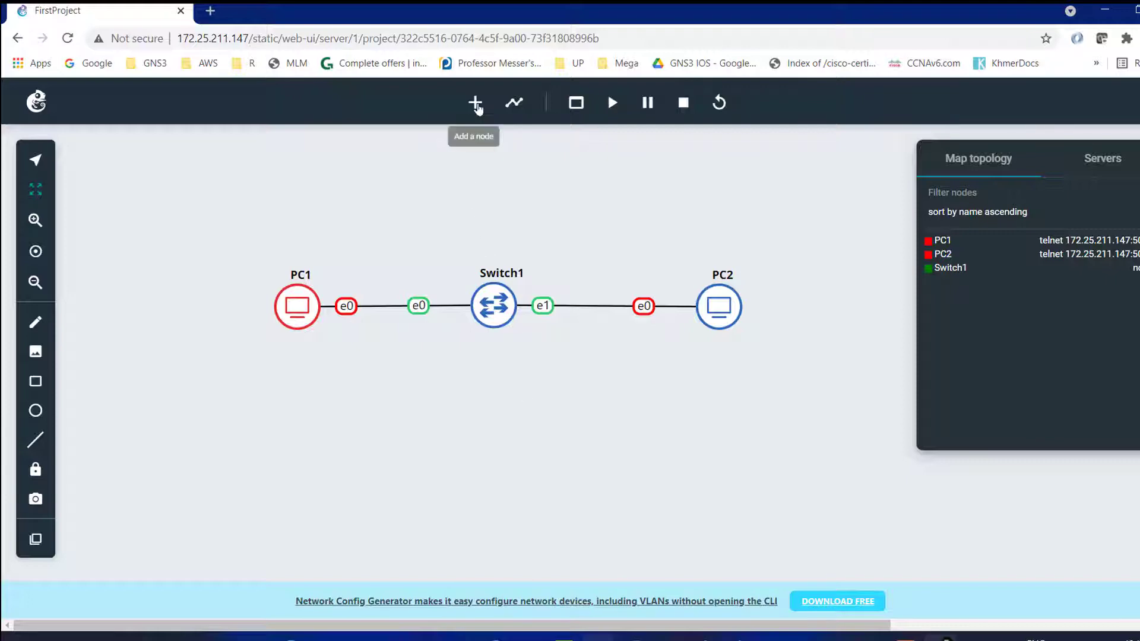
- Check the list of available node templates for Cisco IOSv, then close it without adding a node
left_click(476, 104)
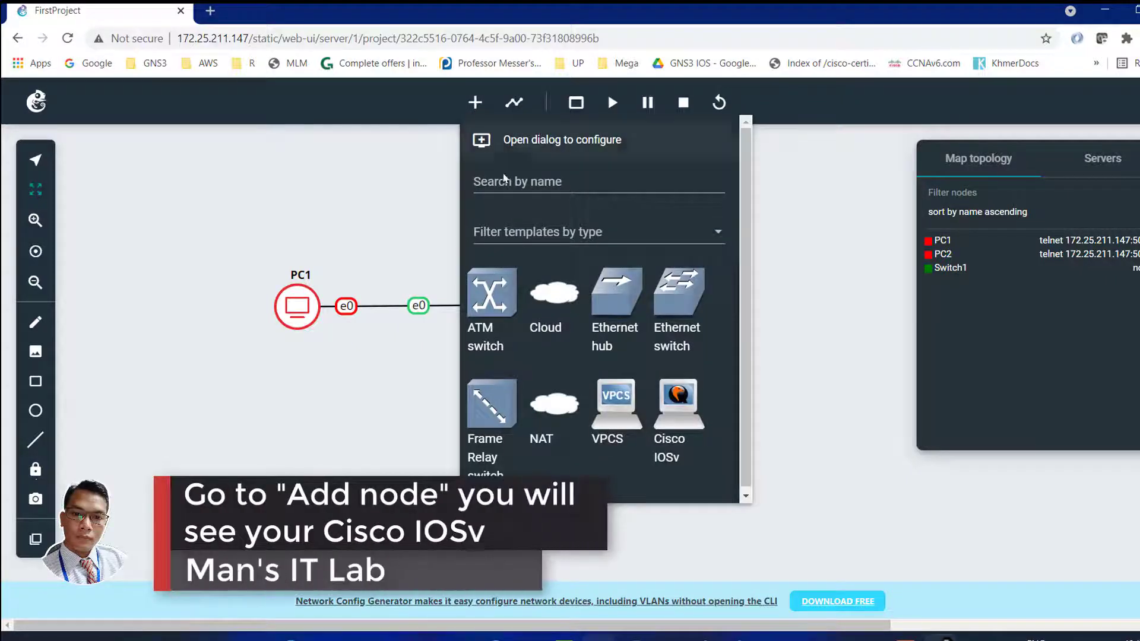
scroll(557, 369, "down", 1)
scroll(557, 367, "down", 1)
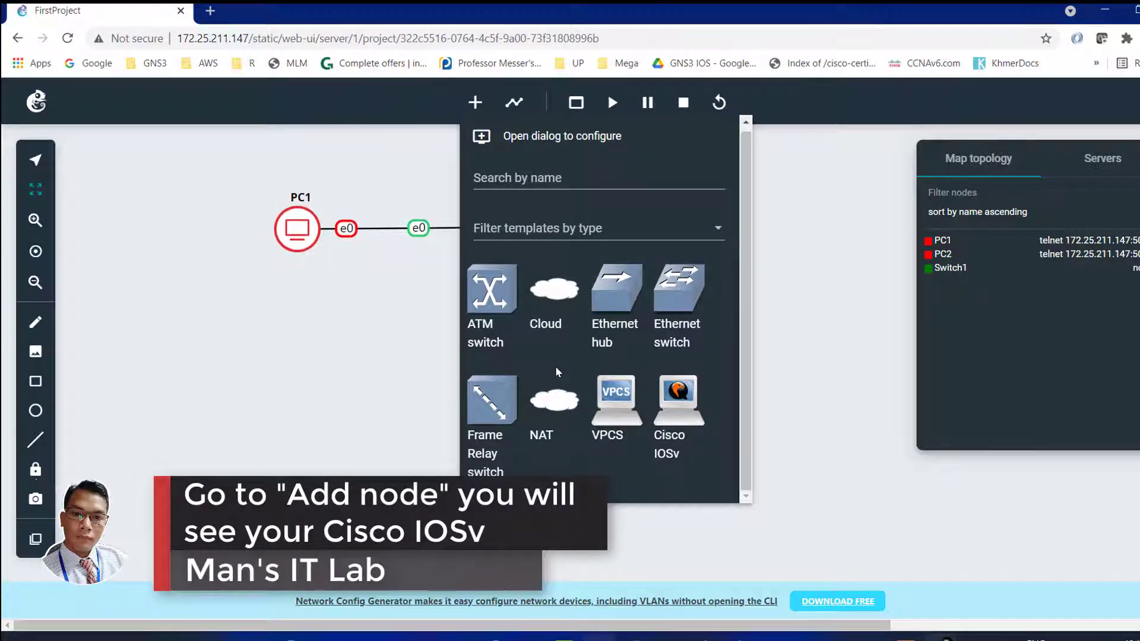
scroll(556, 367, "up", 1)
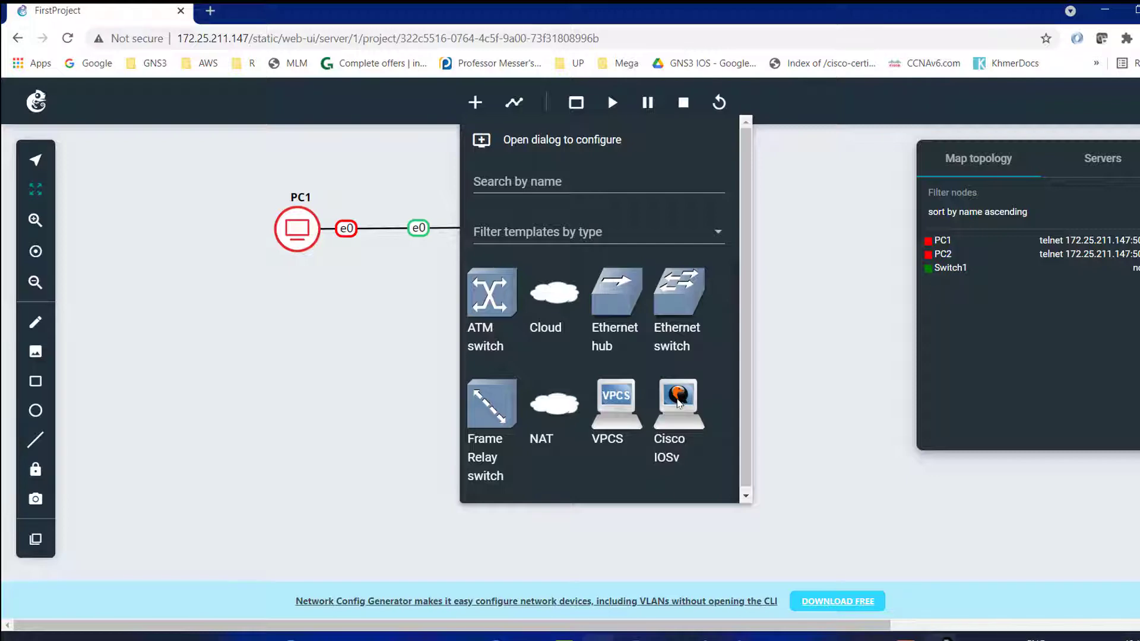
left_click(415, 330)
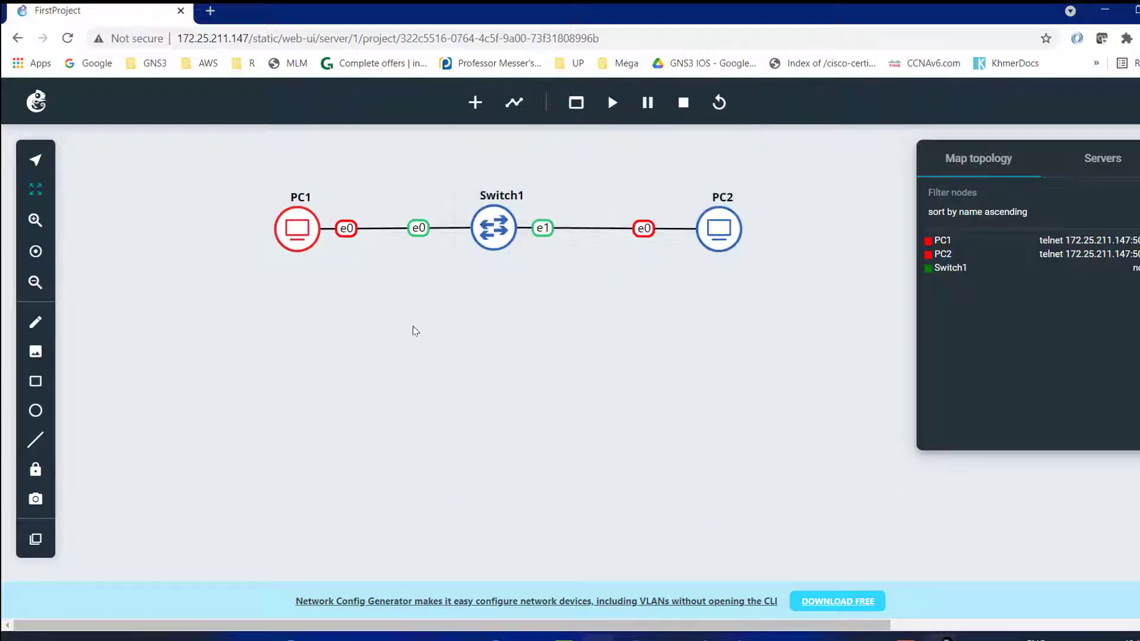
- Open the general settings of the Cisco IOSv template from the QEMU VM templates in the preferences
left_click(37, 104)
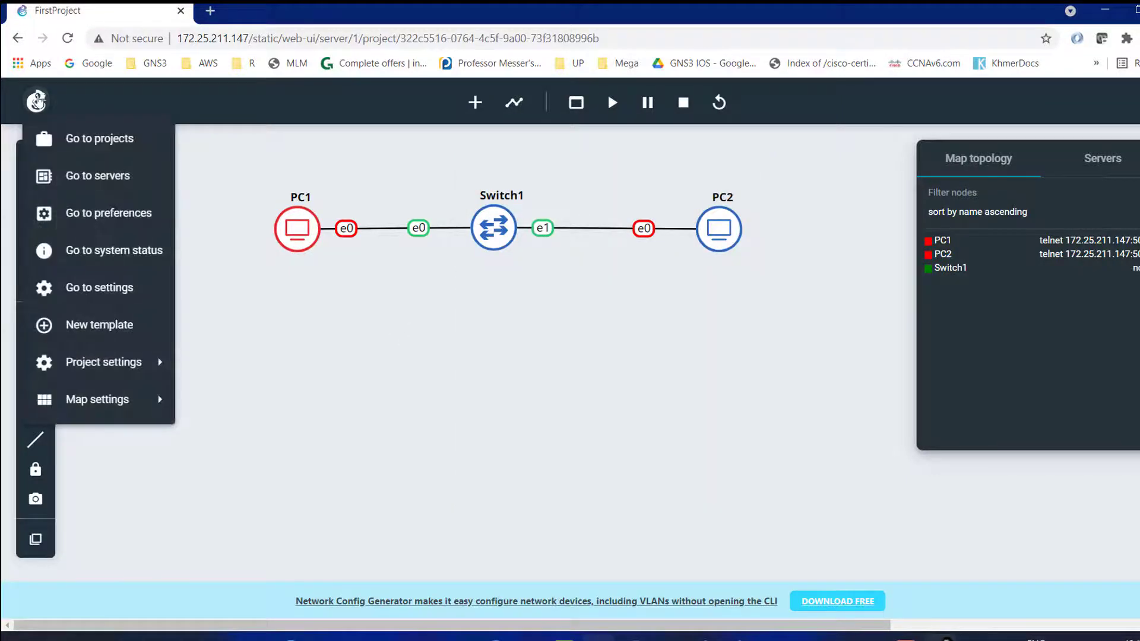
left_click(116, 215)
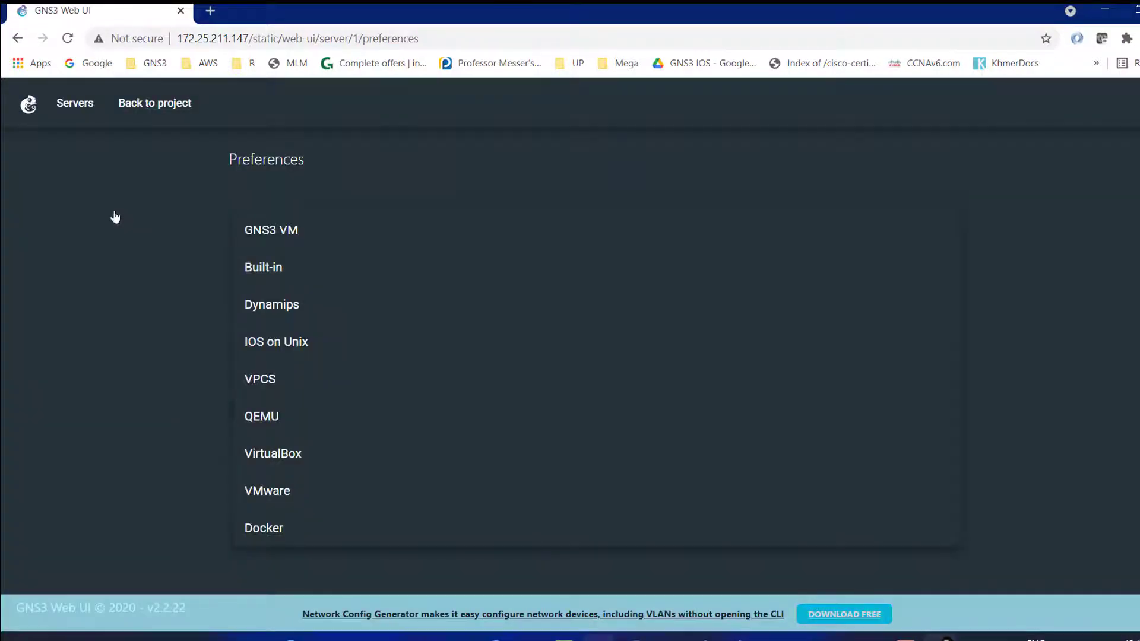
left_click(275, 419)
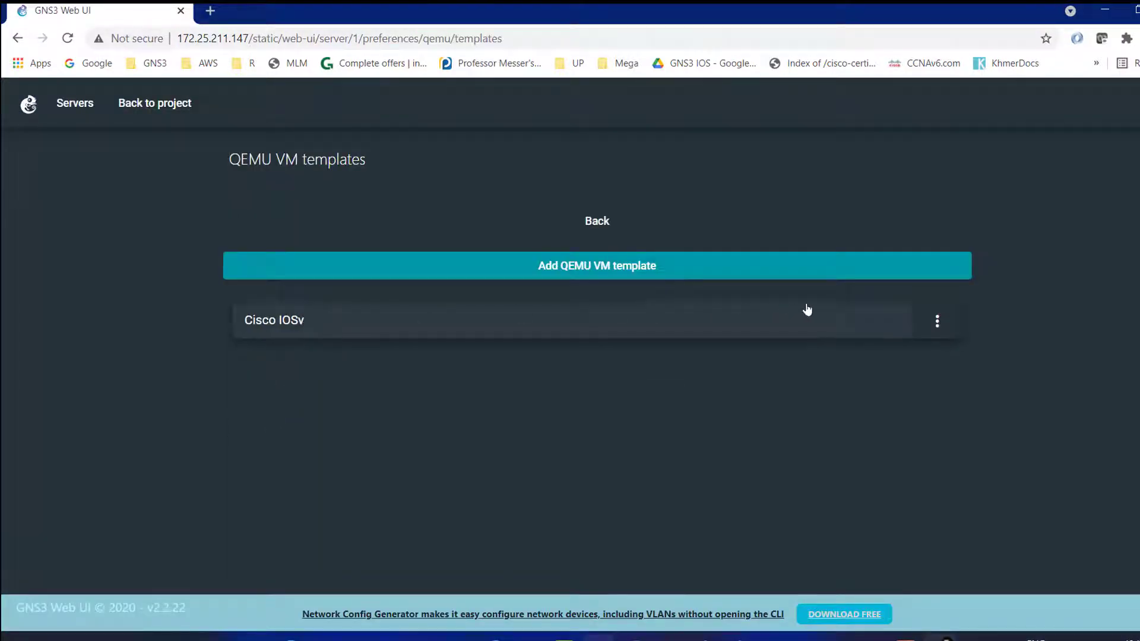
left_click(937, 322)
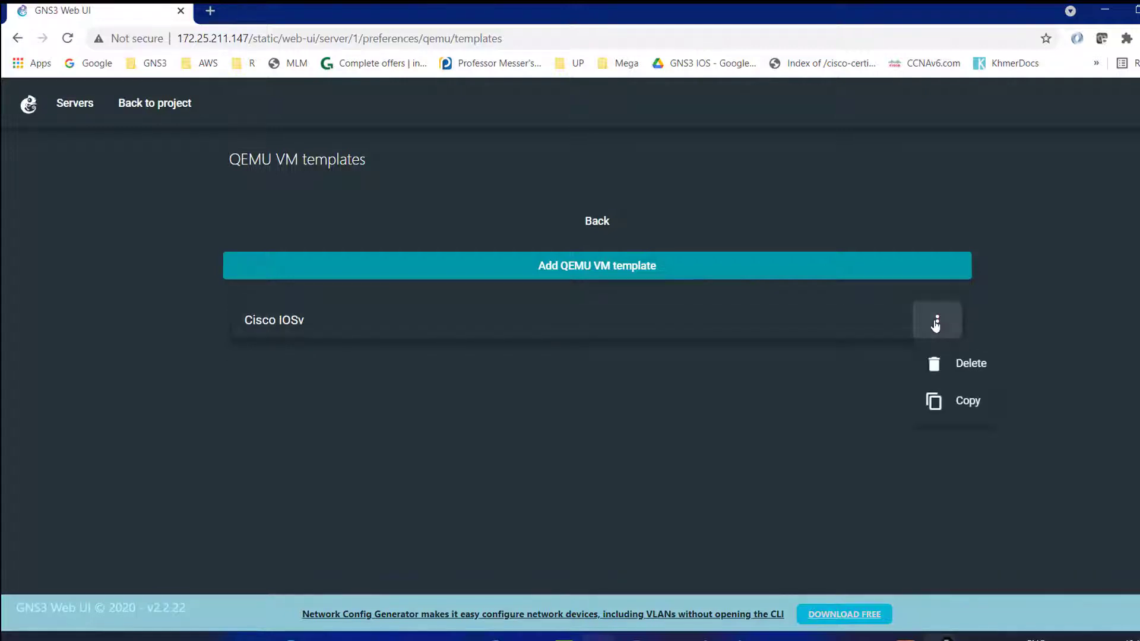
left_click(507, 322)
left_click(507, 322)
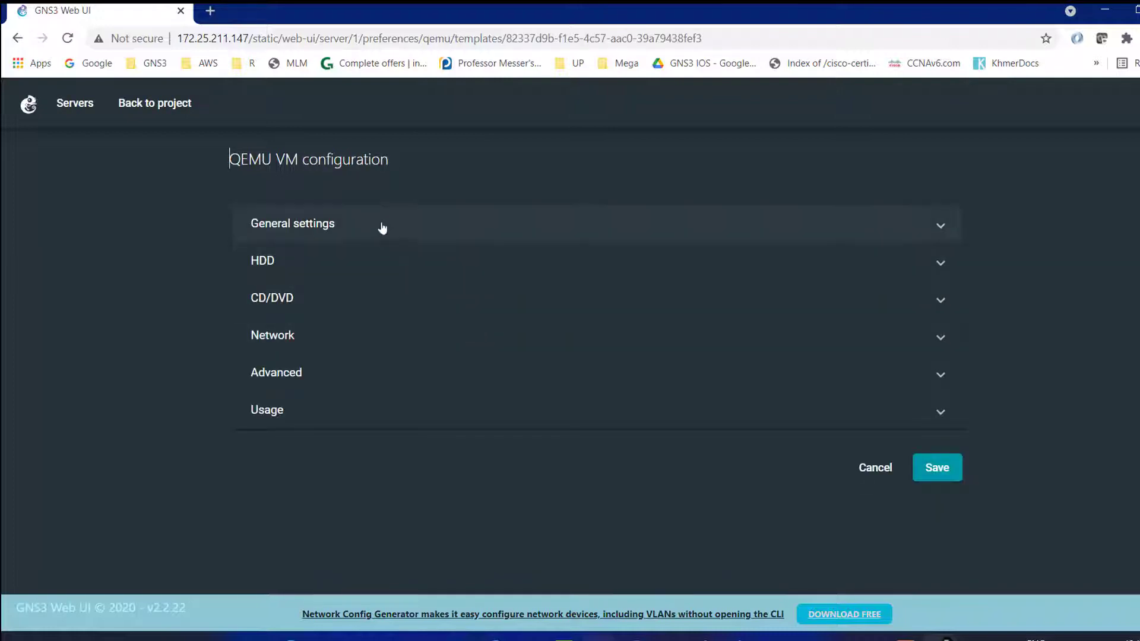
left_click(381, 226)
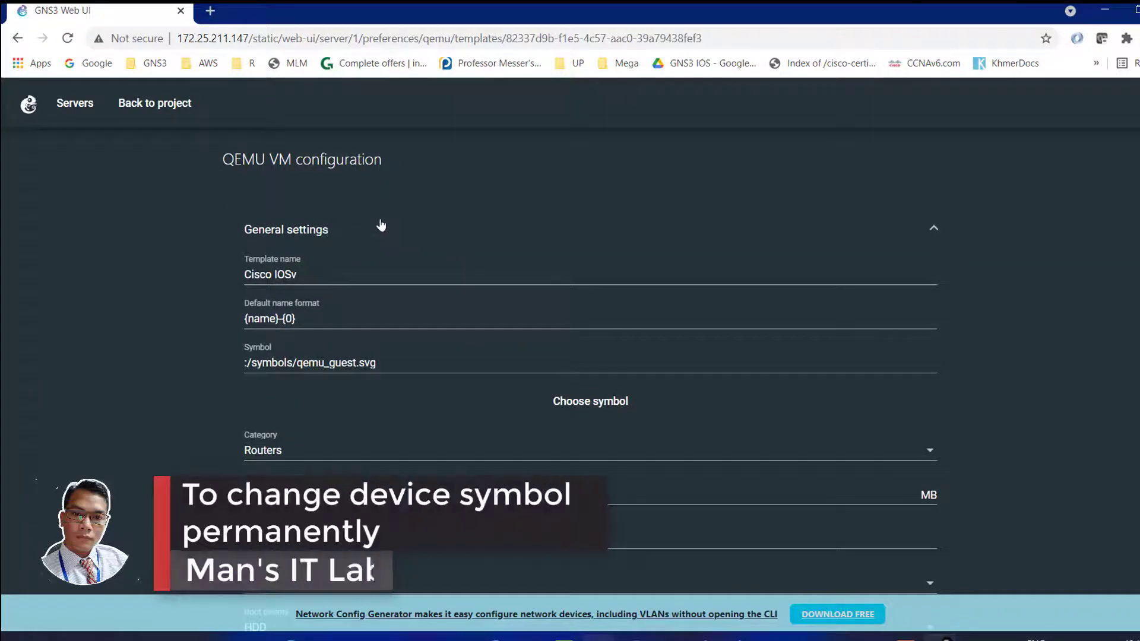
- Search the symbols for router and choose the blue square router symbol for the Cisco IOSv template
scroll(382, 226, "down", 3)
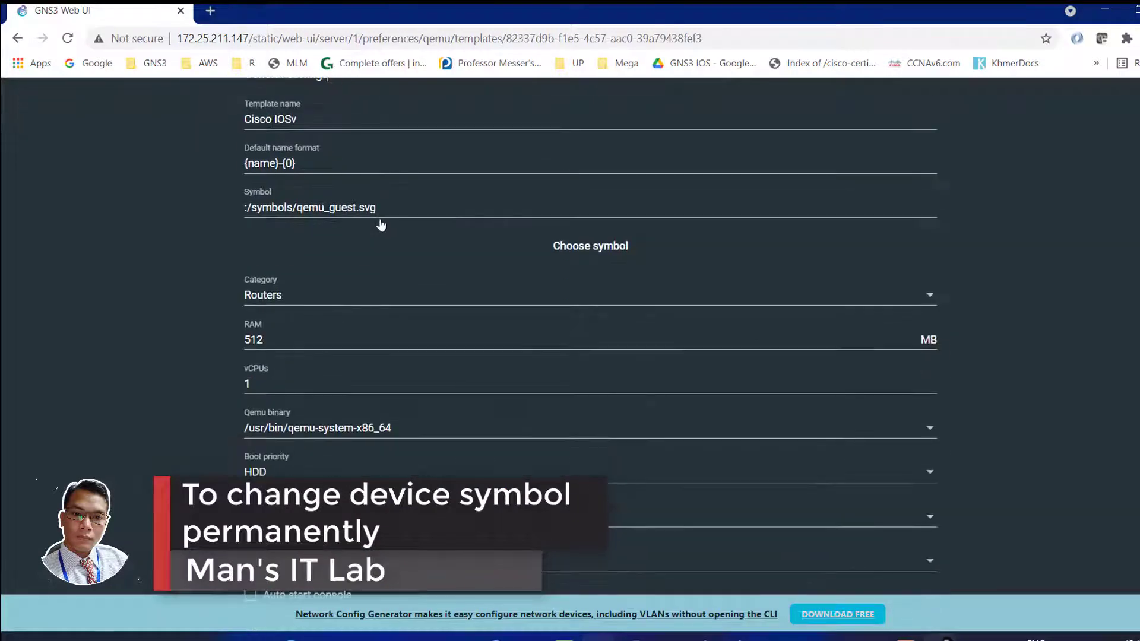
left_click(591, 250)
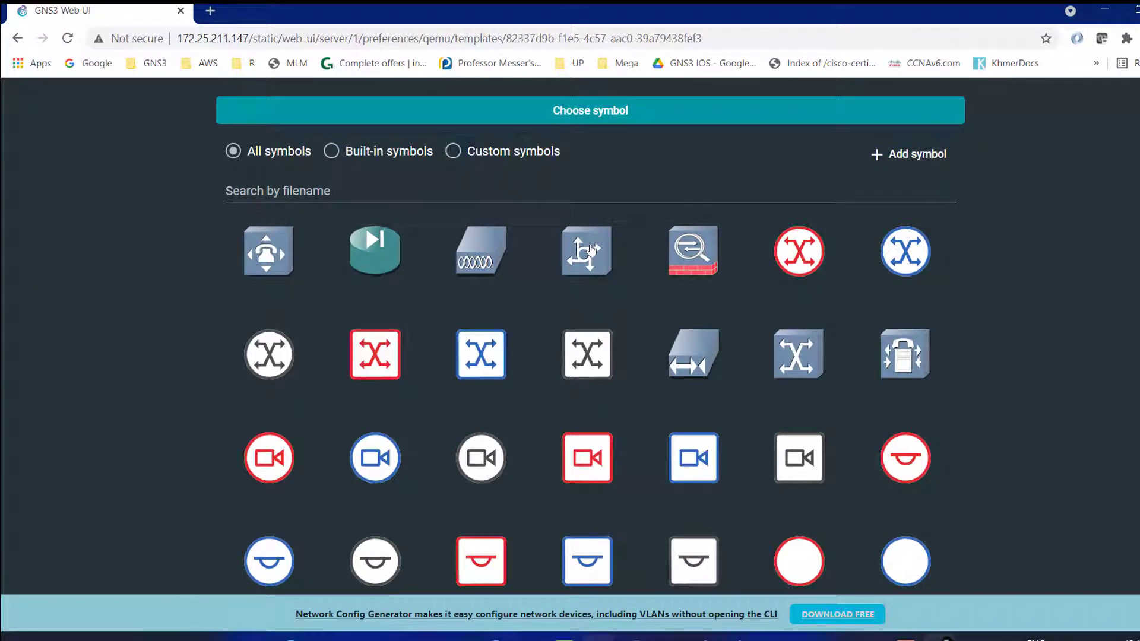
left_click(350, 190)
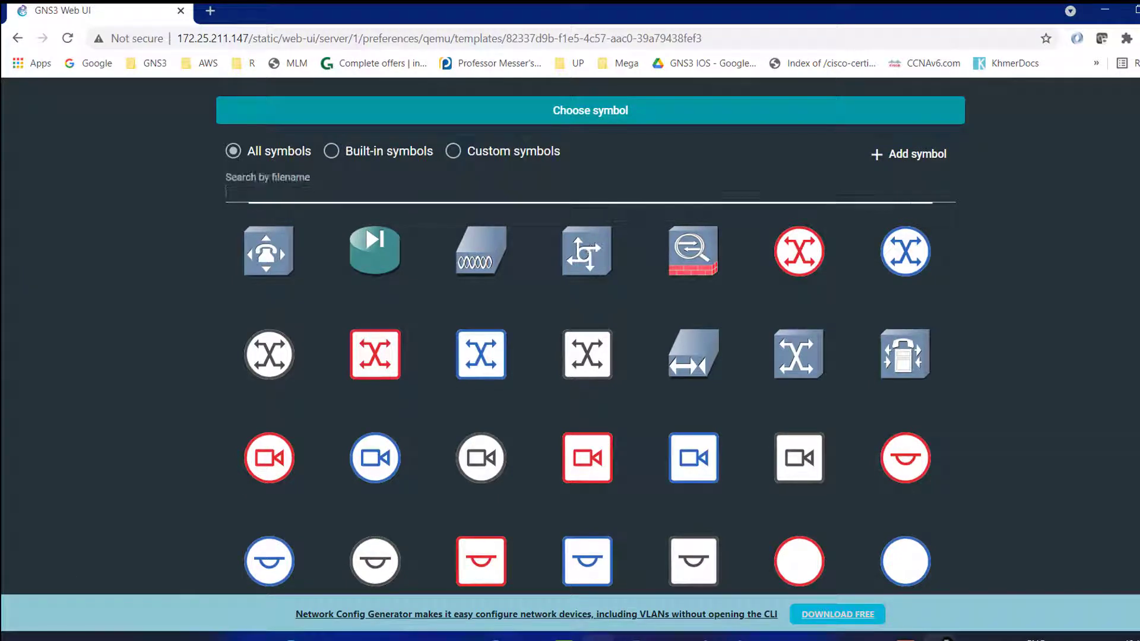
type("router")
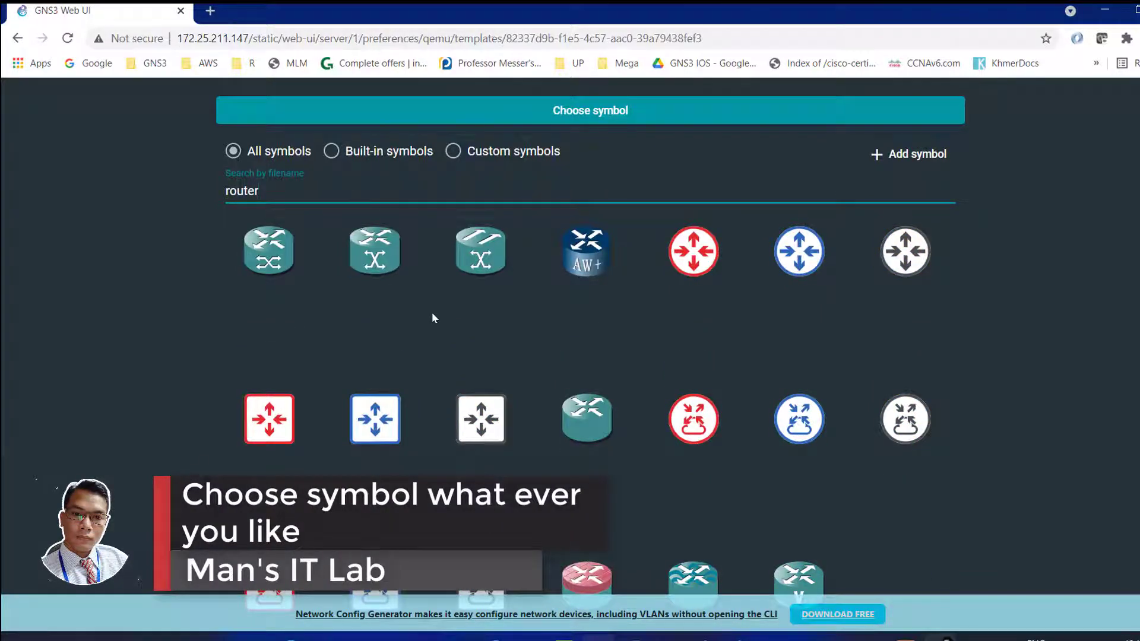
scroll(453, 440, "down", 1)
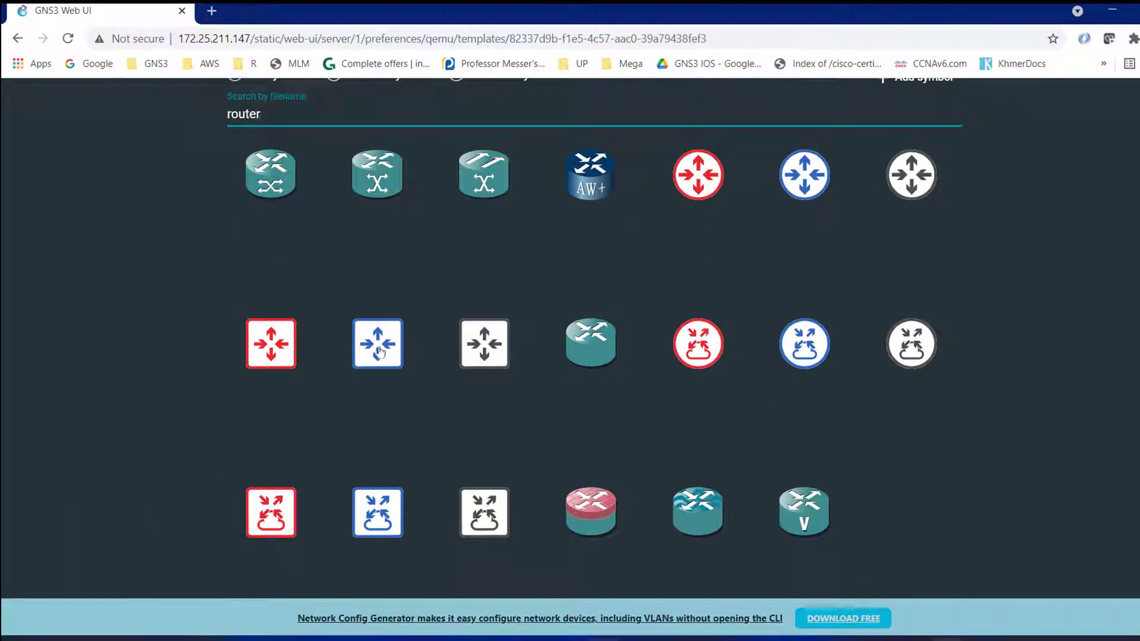
left_click(376, 348)
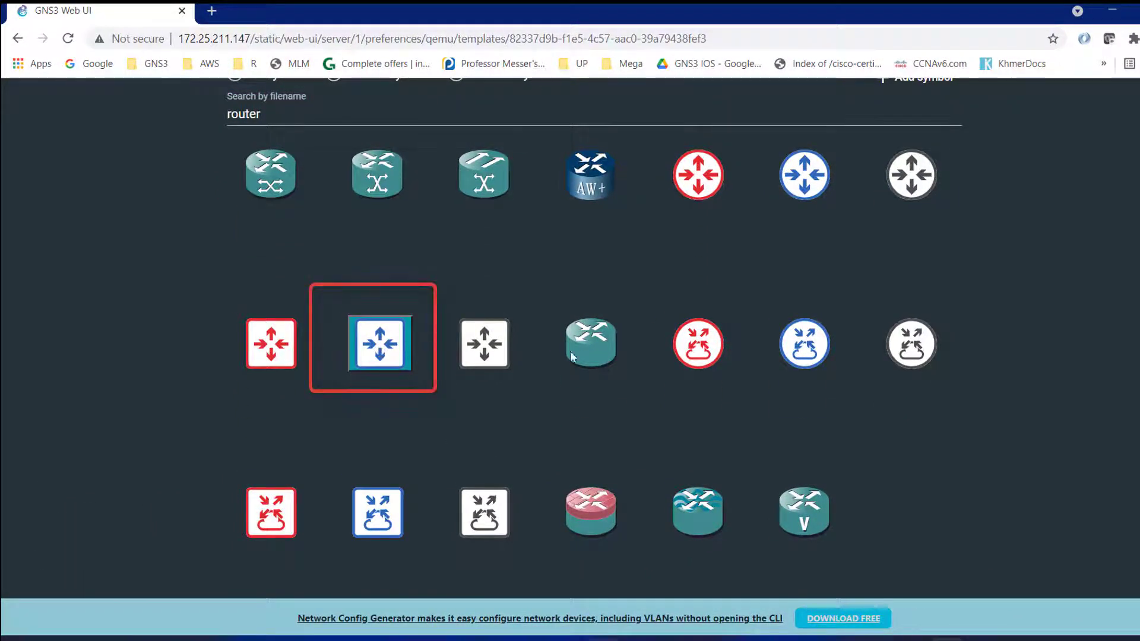
scroll(686, 400, "down", 1)
scroll(686, 400, "up", 4)
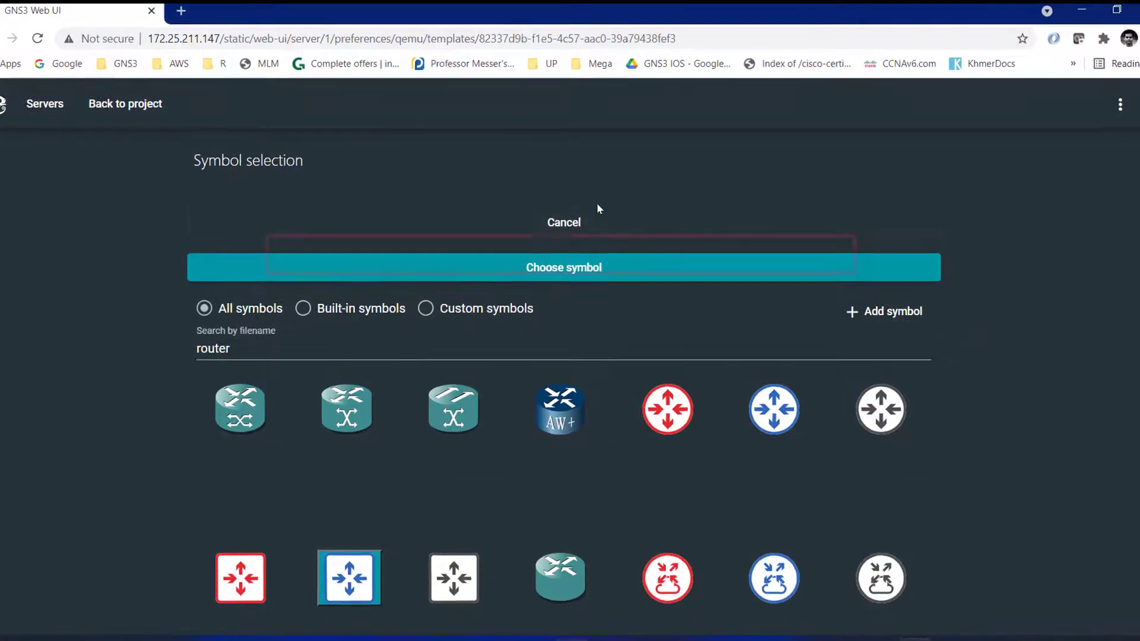
left_click(580, 270)
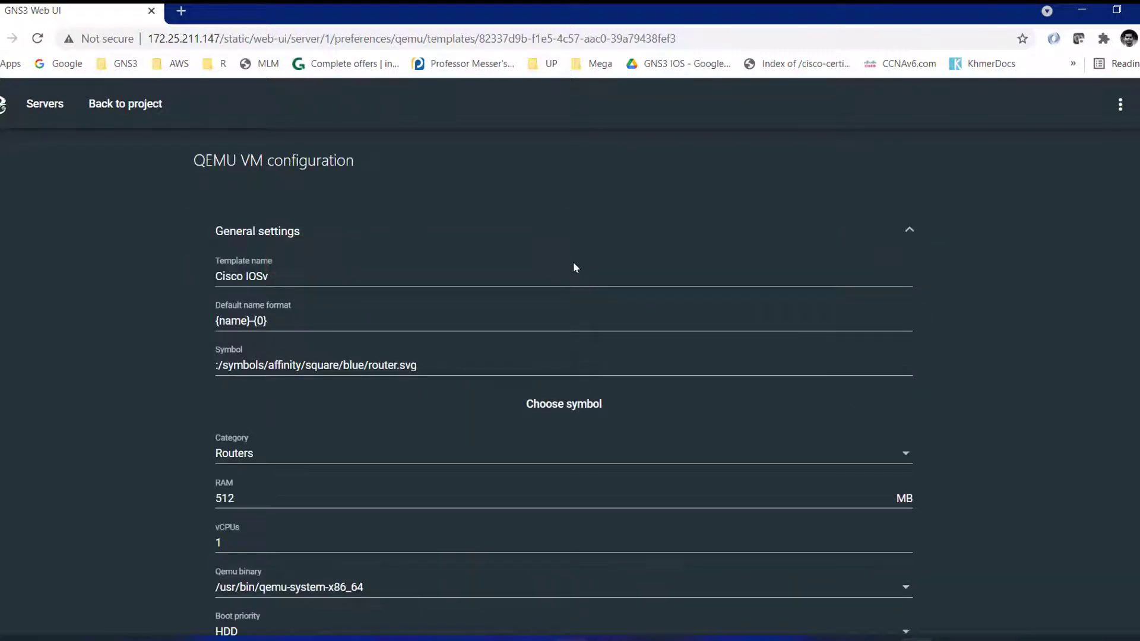
- Save the Cisco IOSv template changes and return to the project topology
scroll(1041, 305, "down", 8)
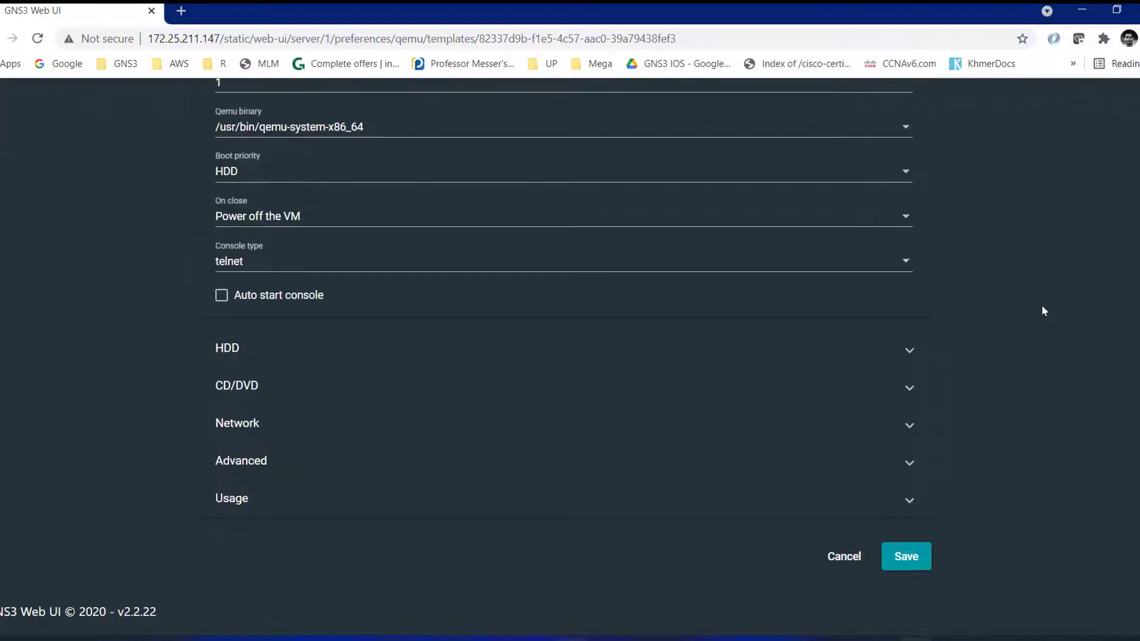
left_click(906, 556)
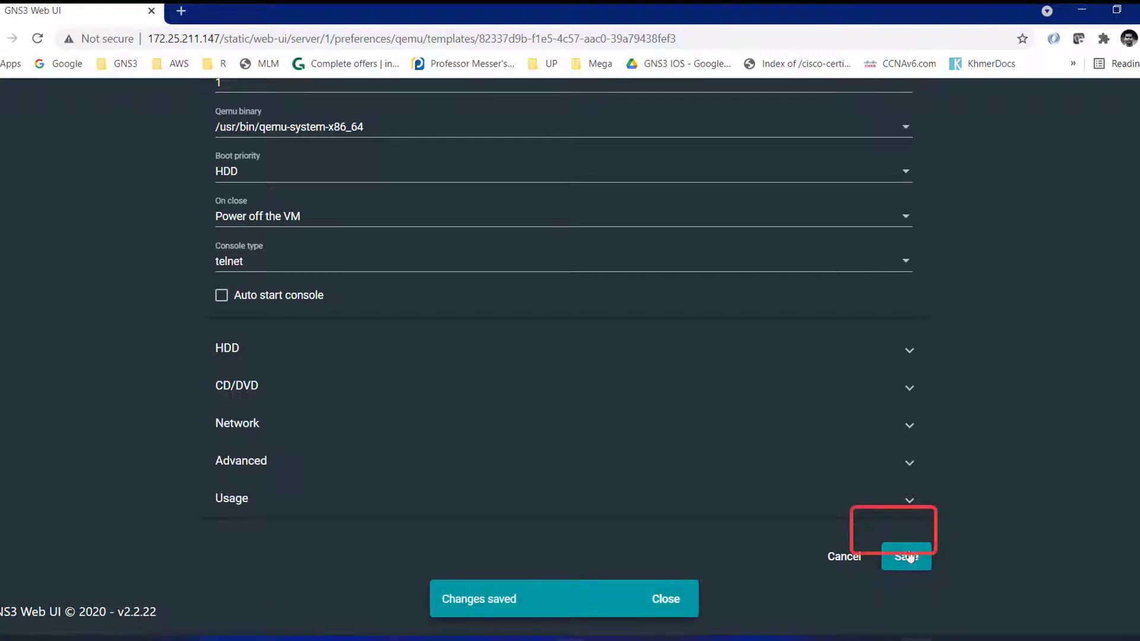
left_click(665, 600)
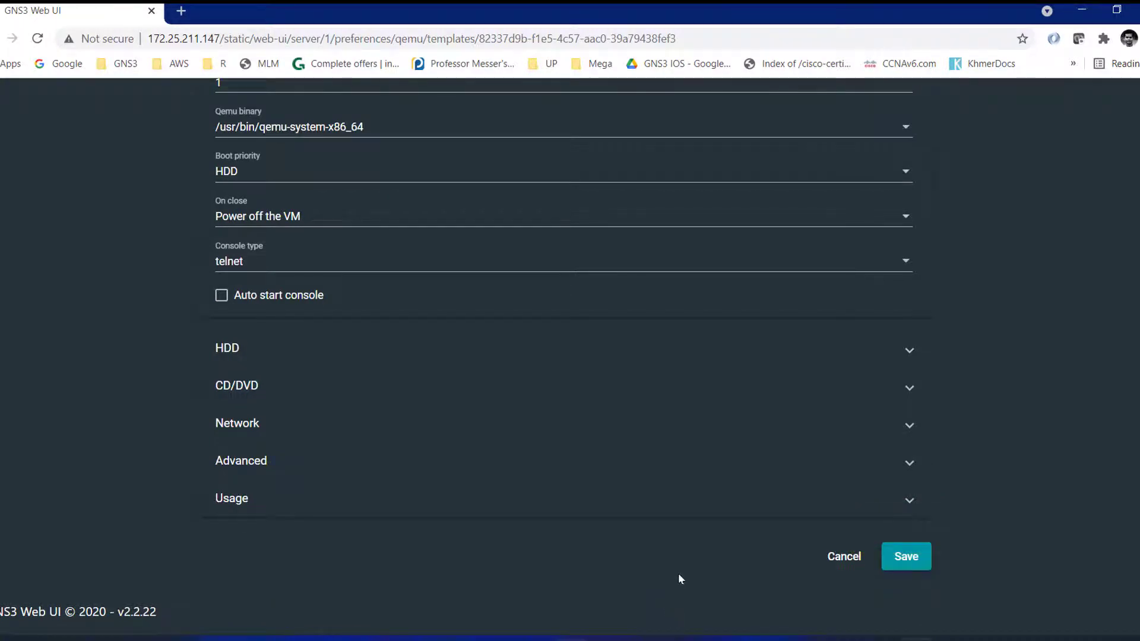
scroll(679, 575, "up", 8)
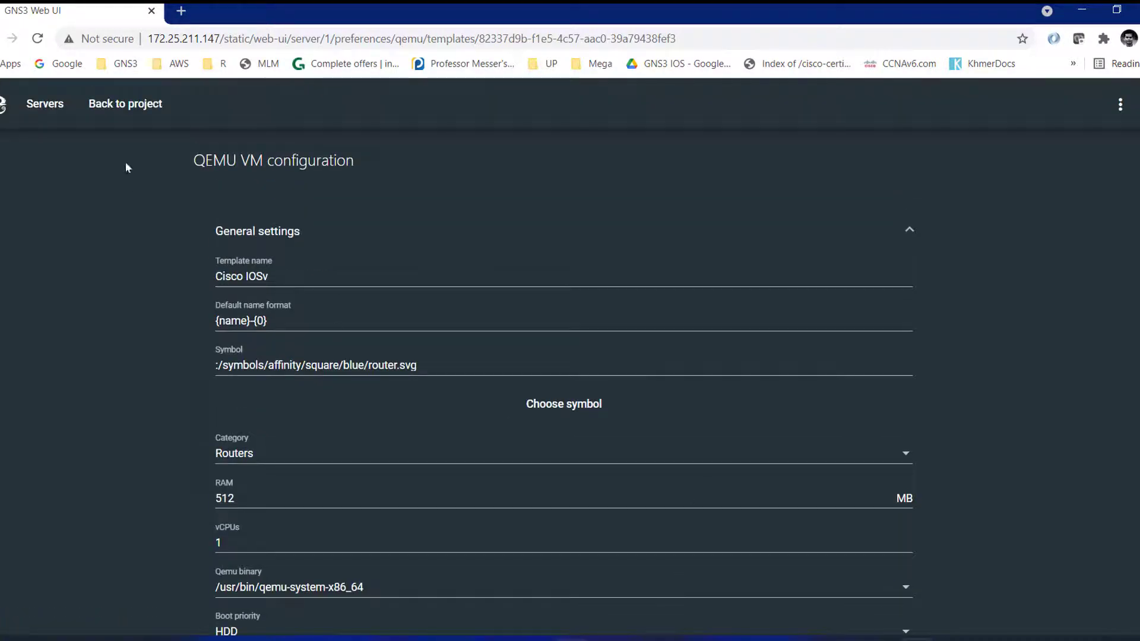
left_click(126, 106)
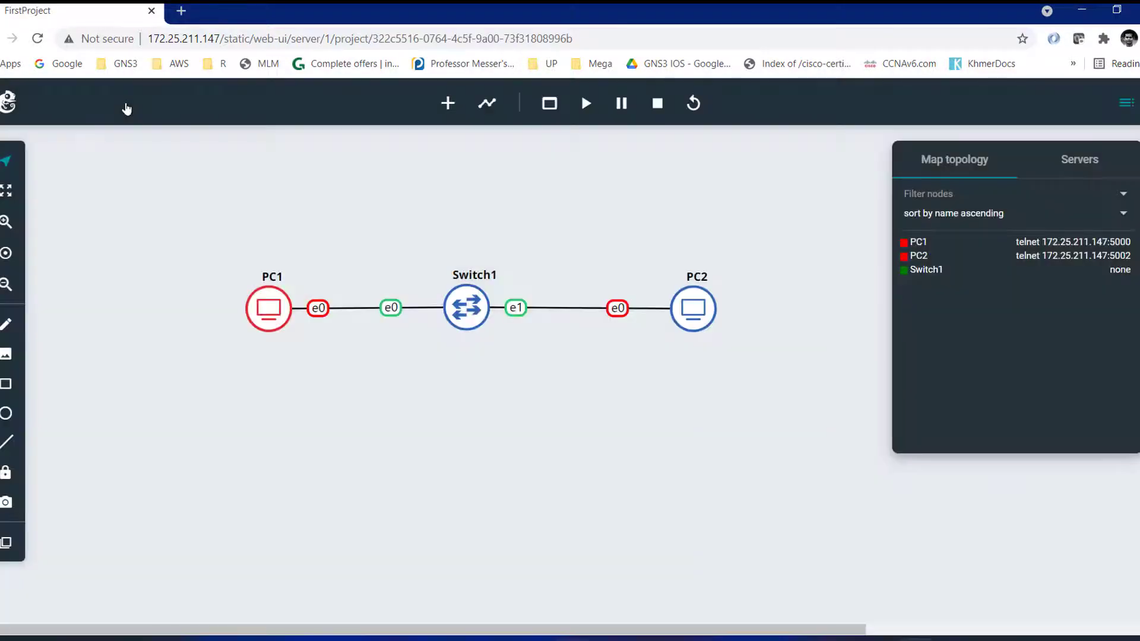
- Add a Cisco IOSv router node to the topology and position it directly below Switch1
left_click(447, 105)
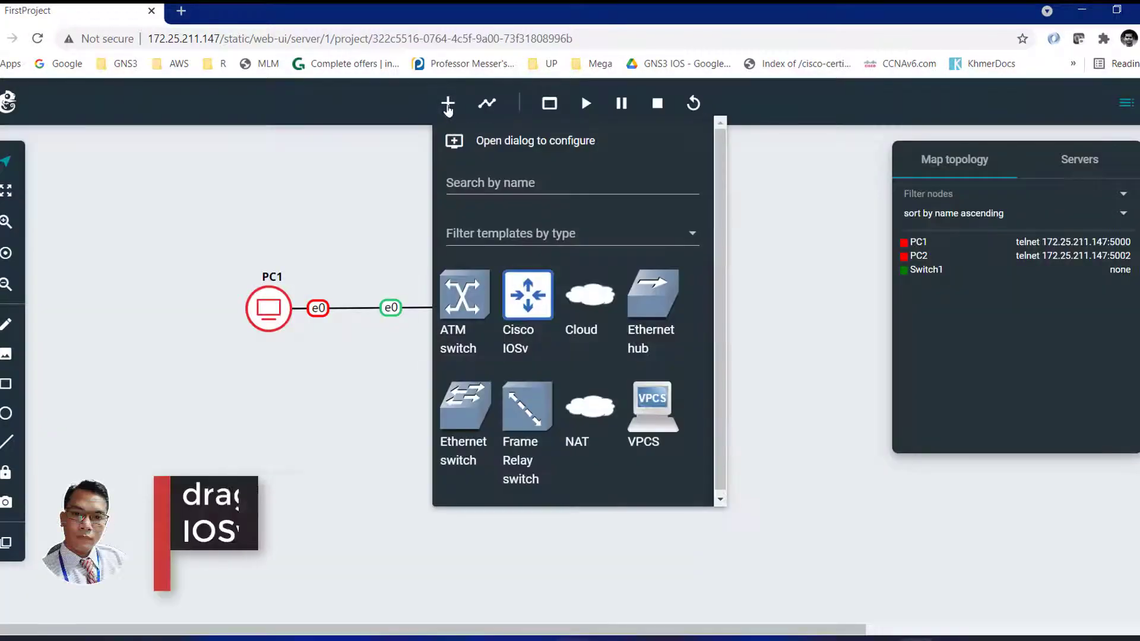
left_click_drag(527, 295, 314, 422)
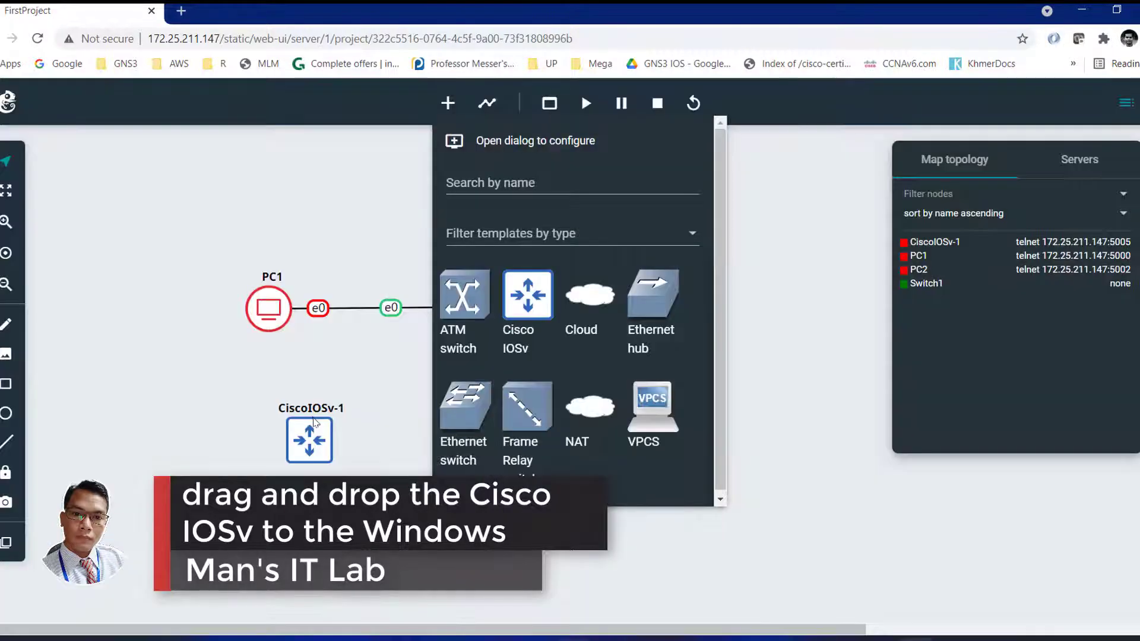
left_click(368, 369)
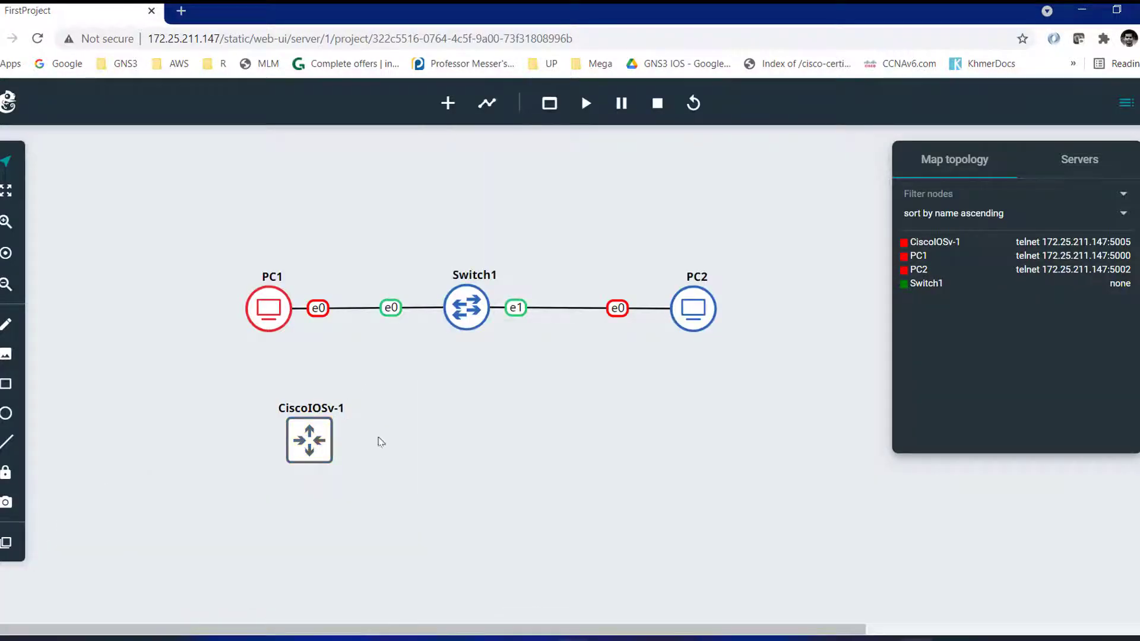
left_click_drag(310, 439, 469, 432)
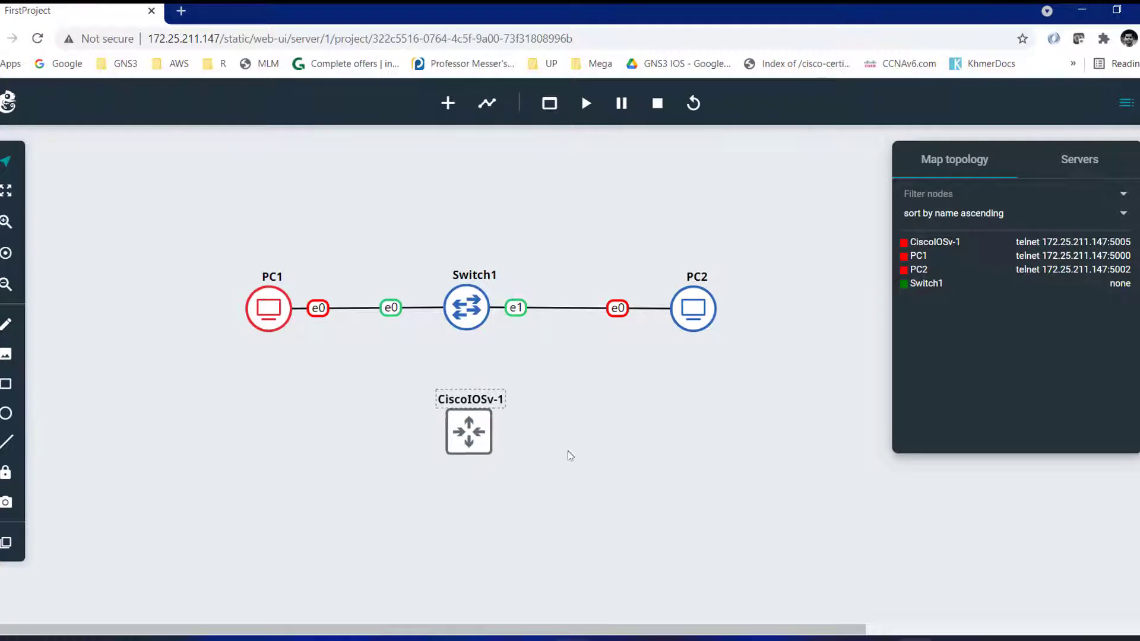
- Add a VPCS node to the topology below PC1, level with the Cisco IOSv router
left_click(447, 103)
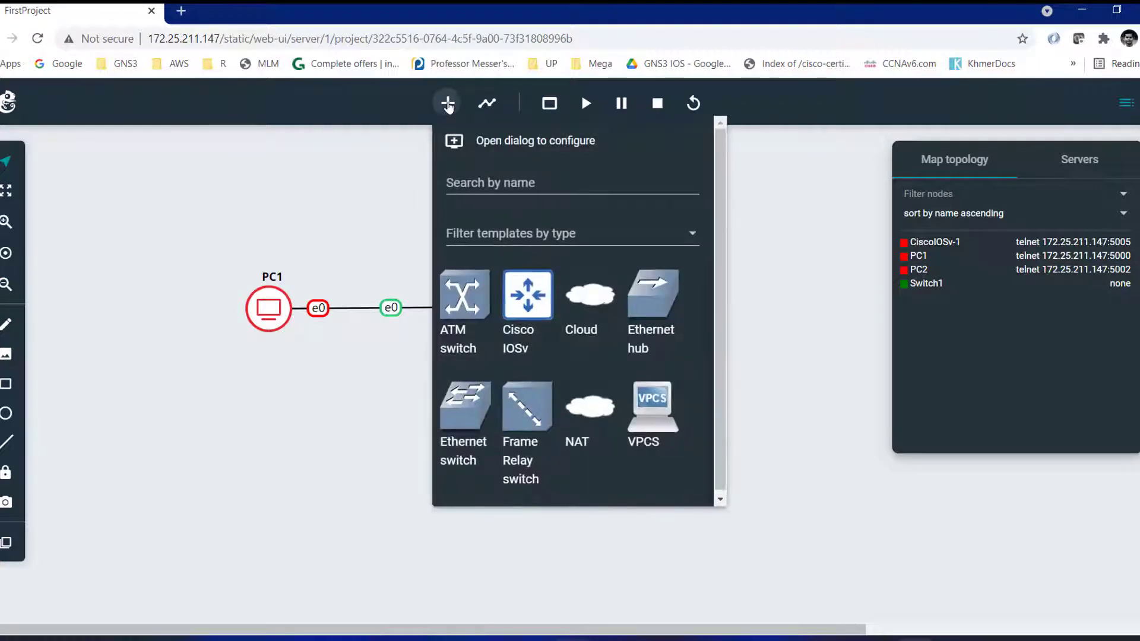
scroll(528, 340, "down", 1)
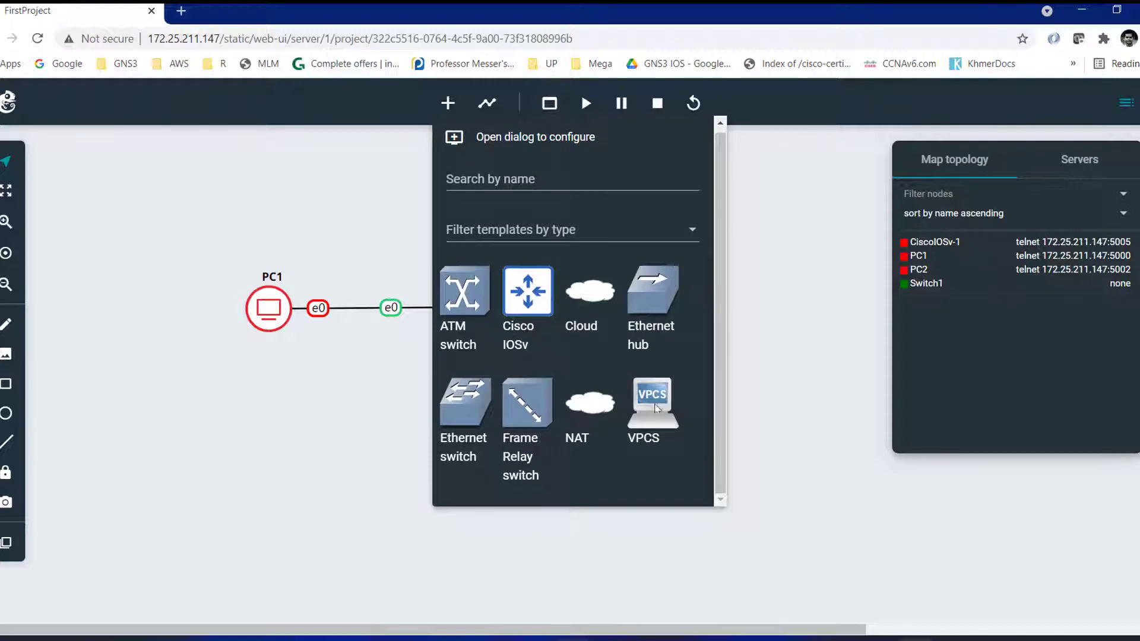
left_click_drag(656, 408, 261, 443)
left_click(347, 428)
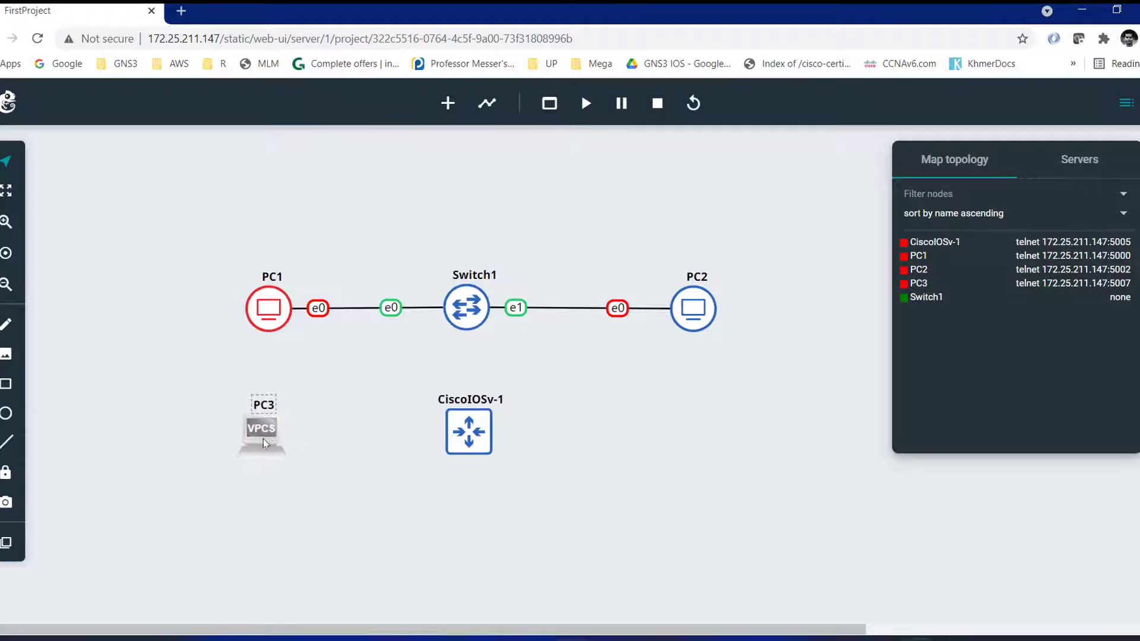
- Link Gi0/0 of CiscoIOSv-1 to Ethernet0 of PC3 and shift PC3 slightly away from the router
left_click(485, 114)
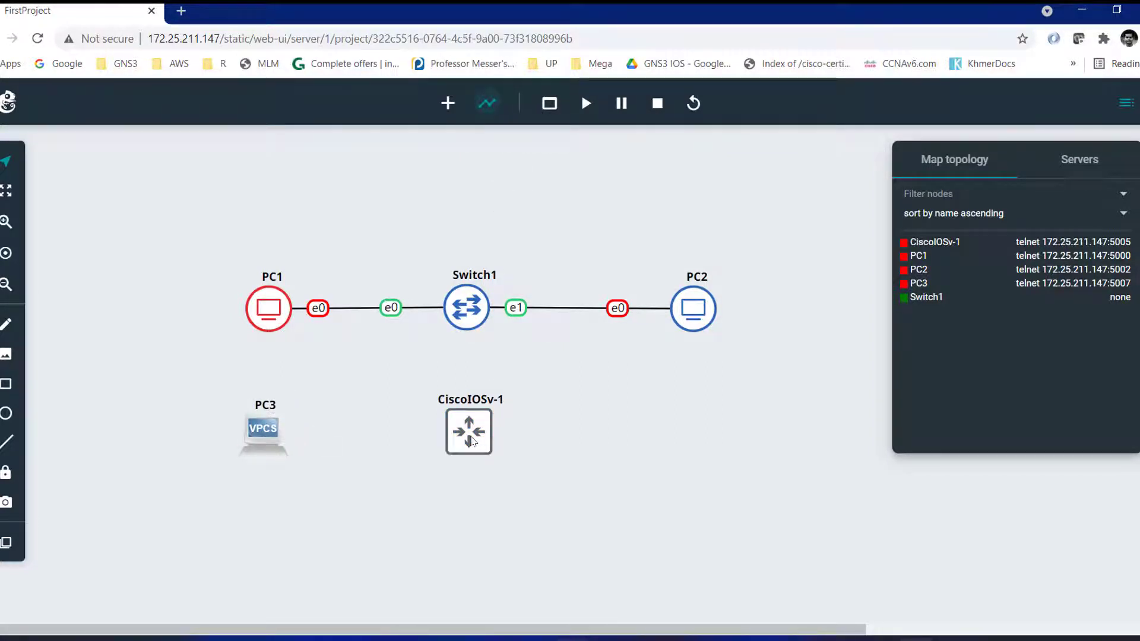
left_click(472, 441)
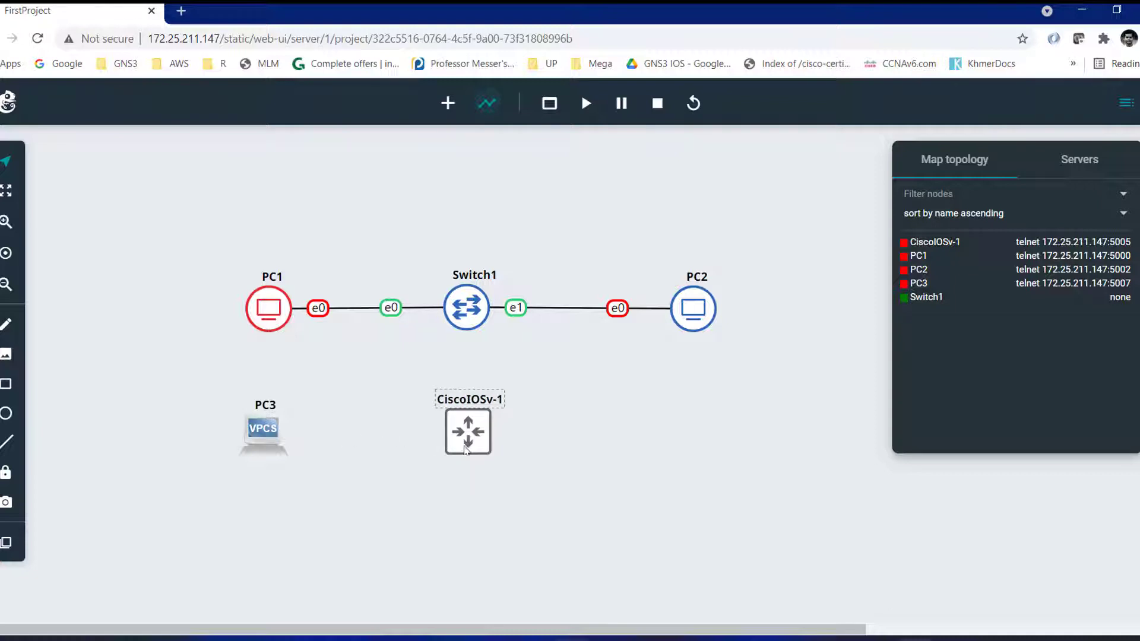
left_click(465, 450)
left_click(505, 462)
left_click(259, 432)
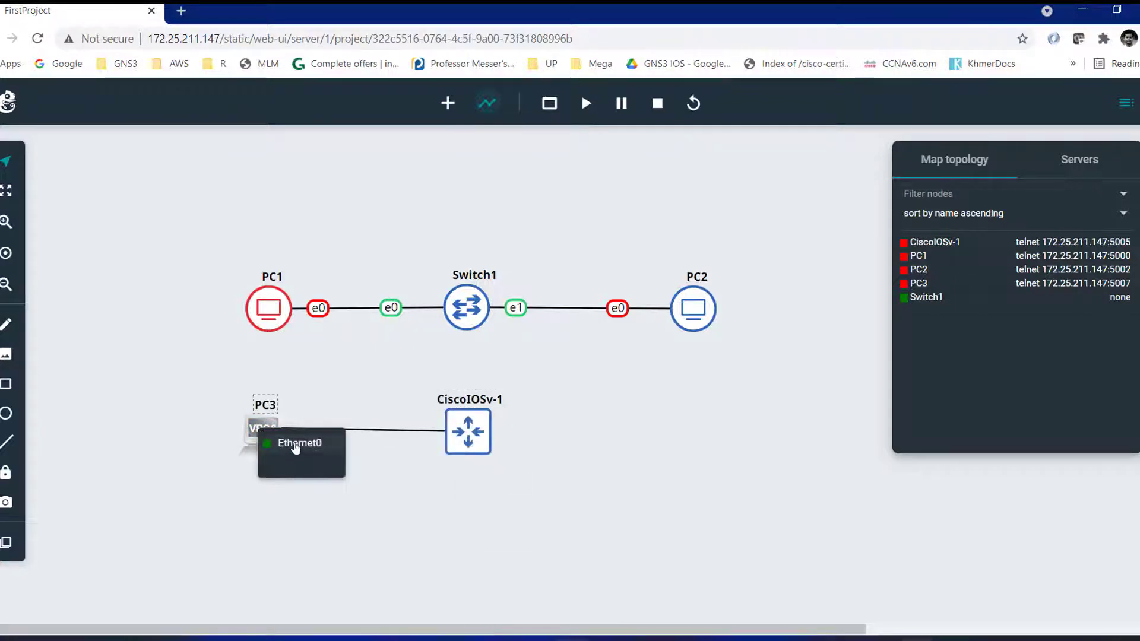
left_click(291, 445)
left_click_drag(259, 430, 253, 432)
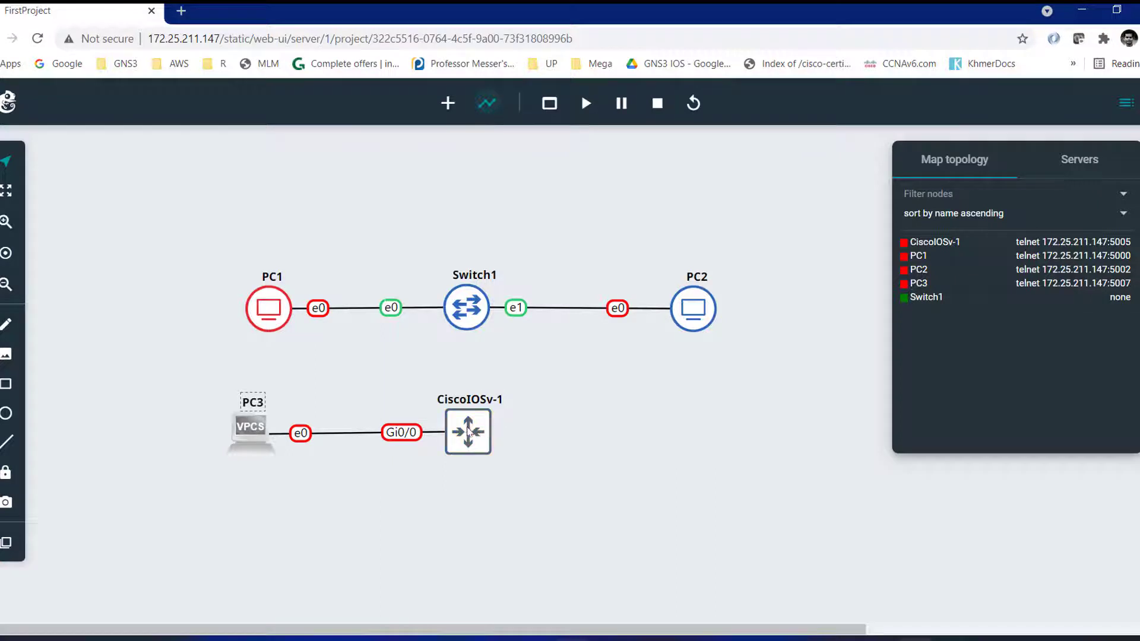
- Start the CiscoIOSv-1 router and the PC3 node
right_click(468, 432)
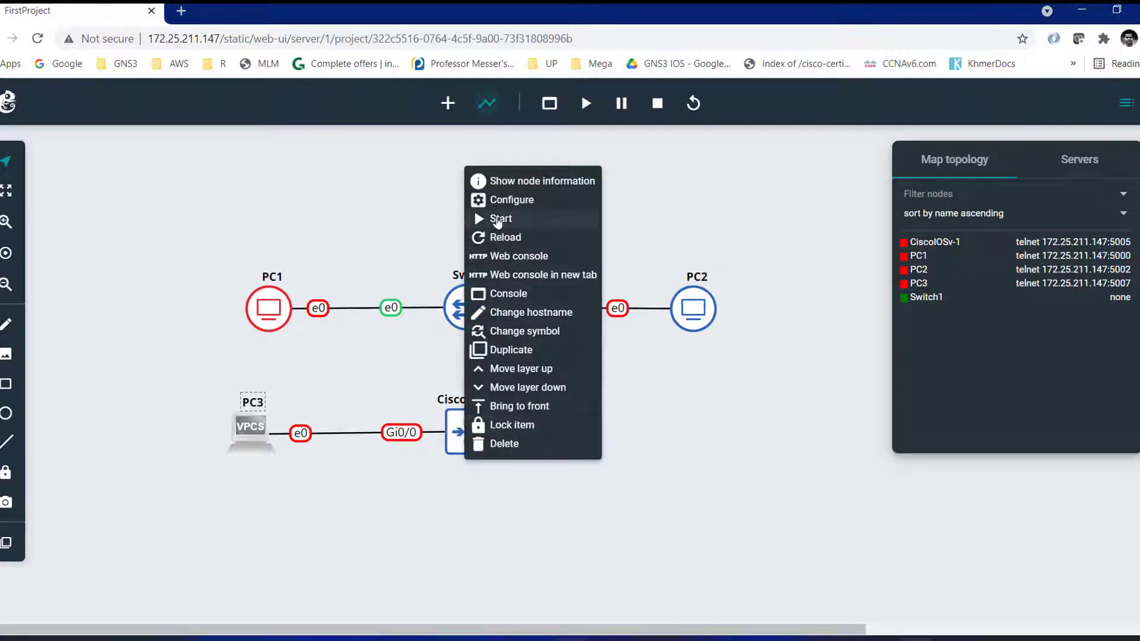
left_click(497, 219)
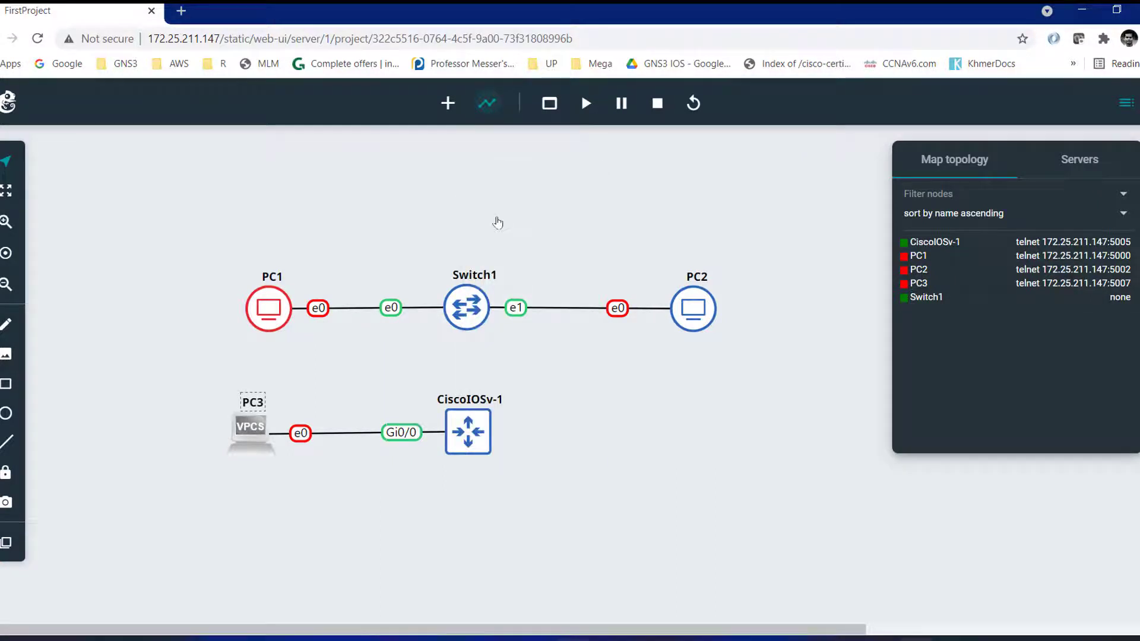
right_click(248, 434)
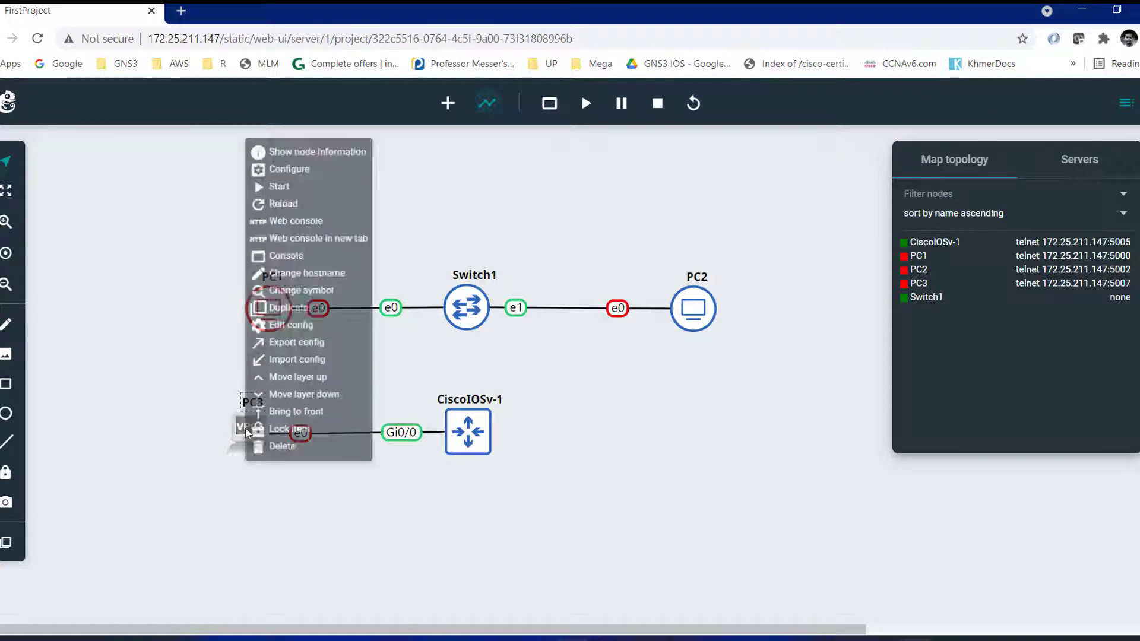
left_click(286, 172)
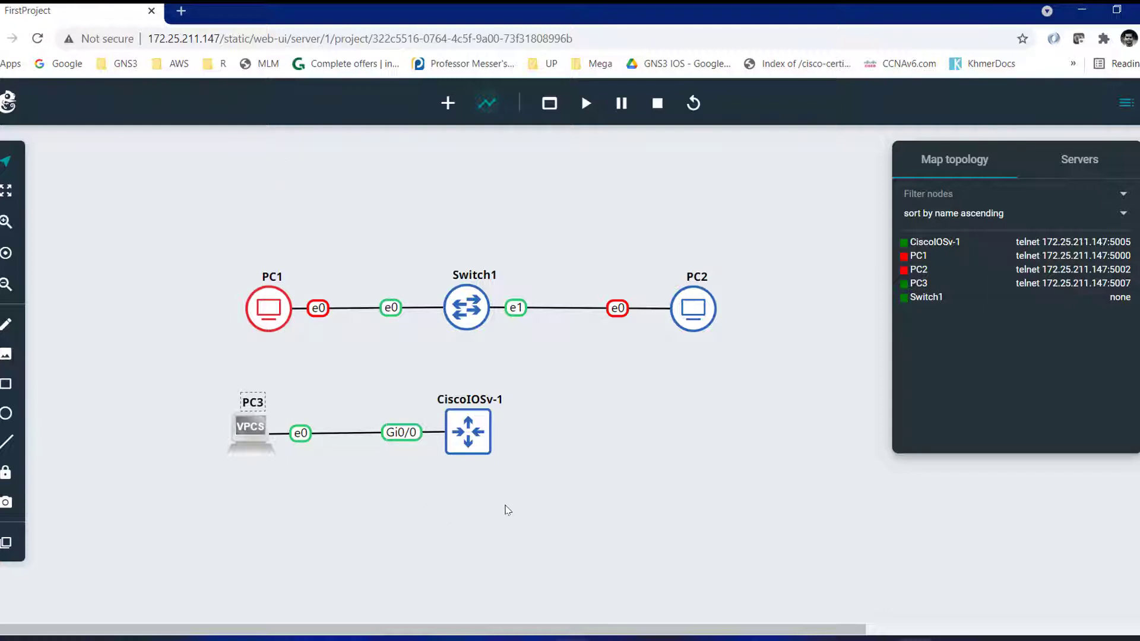
- Open the web console of CiscoIOSv-1, move its window up over the topology, and bring up the router's command prompt once booted
right_click(478, 434)
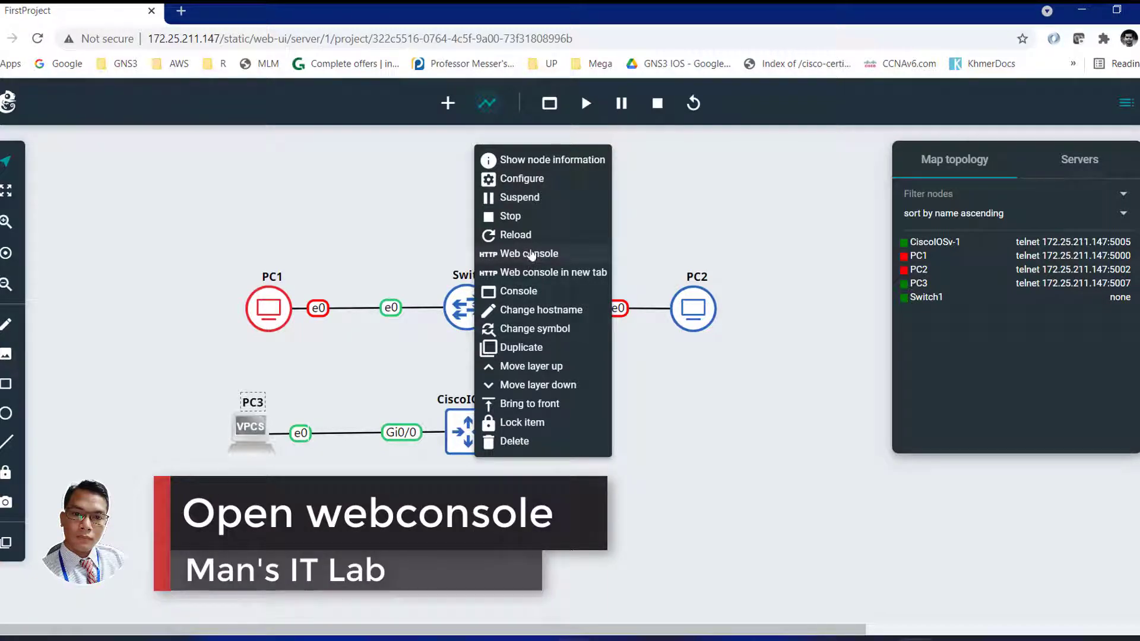
left_click(531, 254)
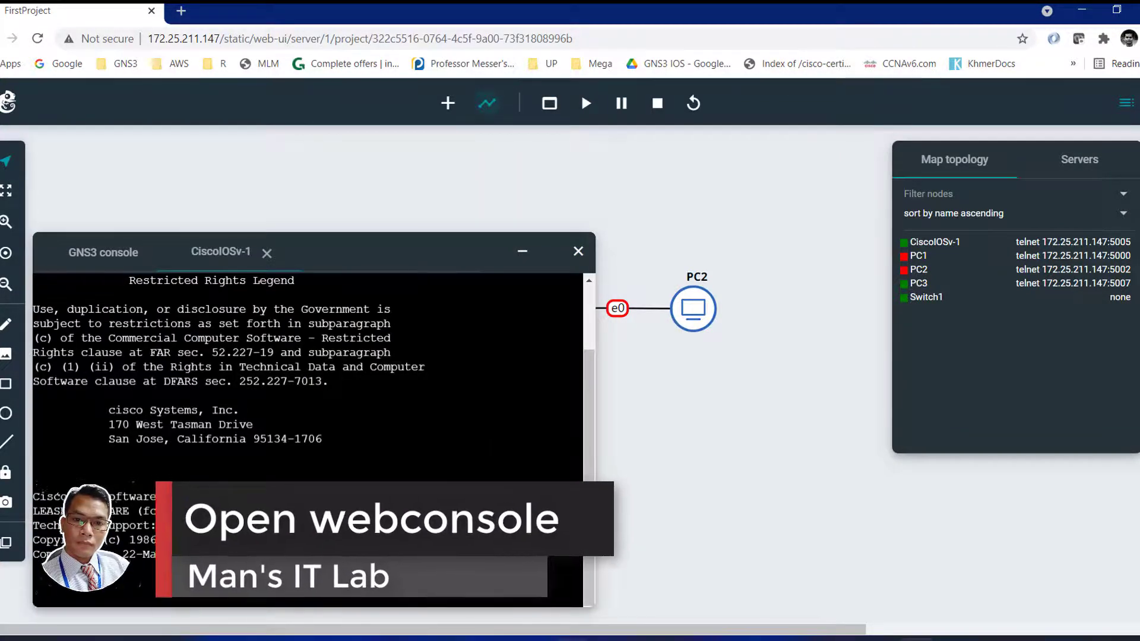
left_click_drag(352, 251, 384, 152)
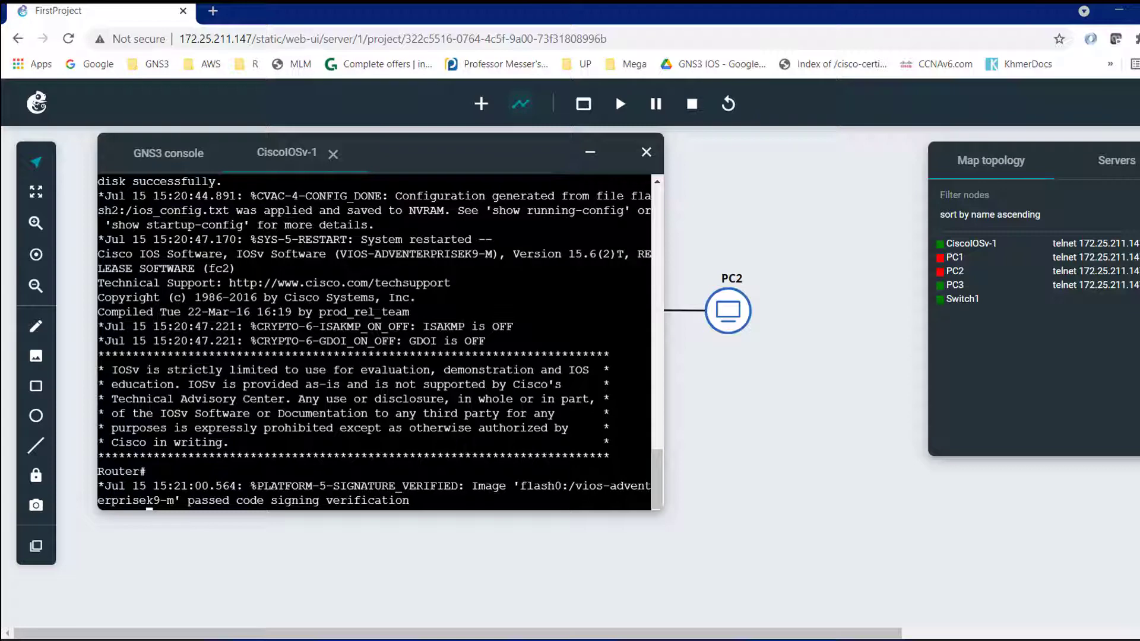
key("Return")
key("Return")
key("Return")
key("Return")
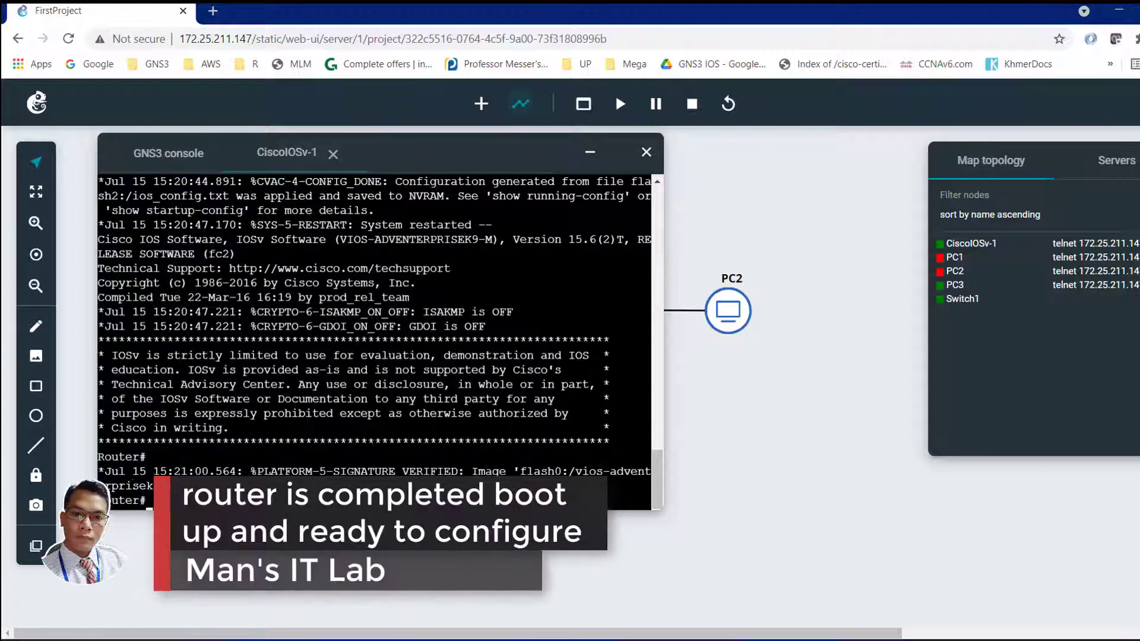
key("Return")
key("Return")
key("Return")
key("Return")
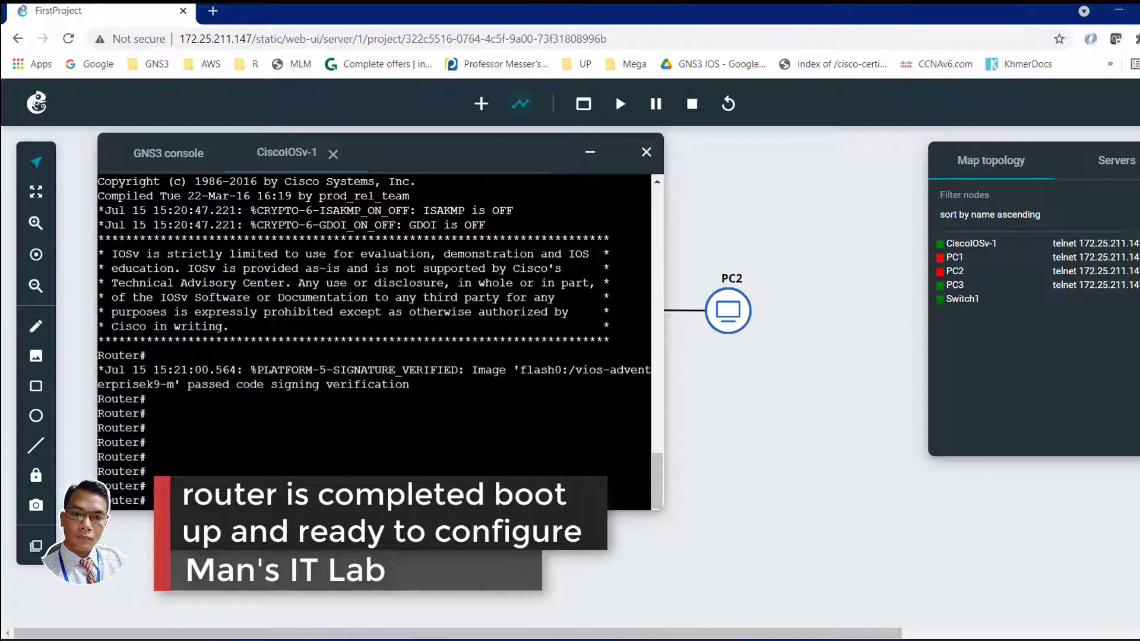
- Run "show runn" on the router and page through the whole running configuration
type("s")
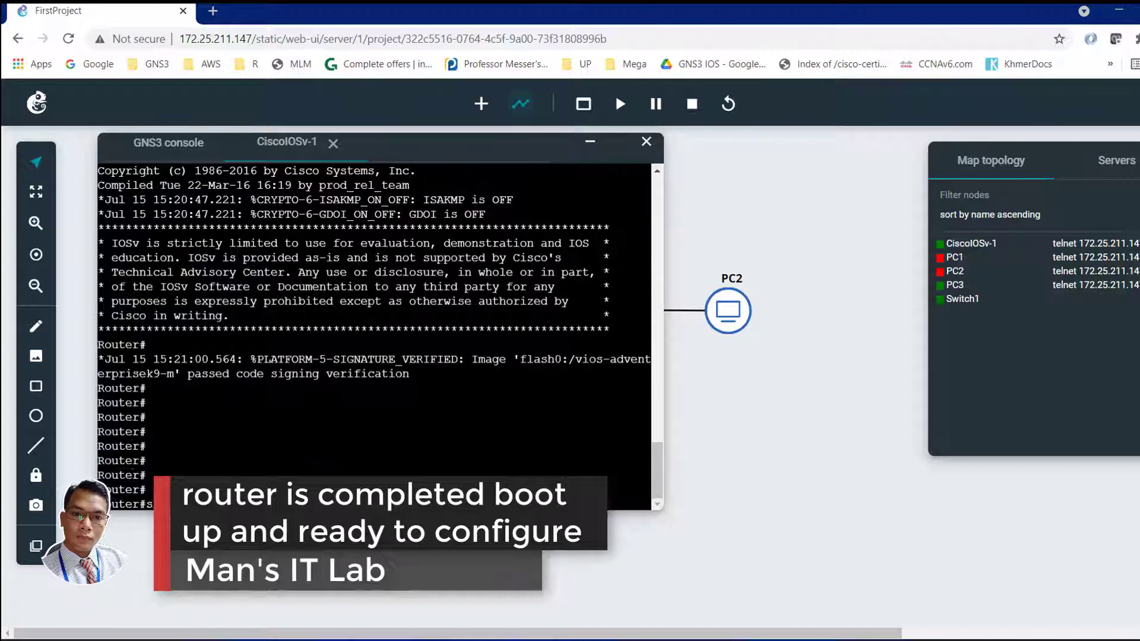
type("how runn")
key("Return")
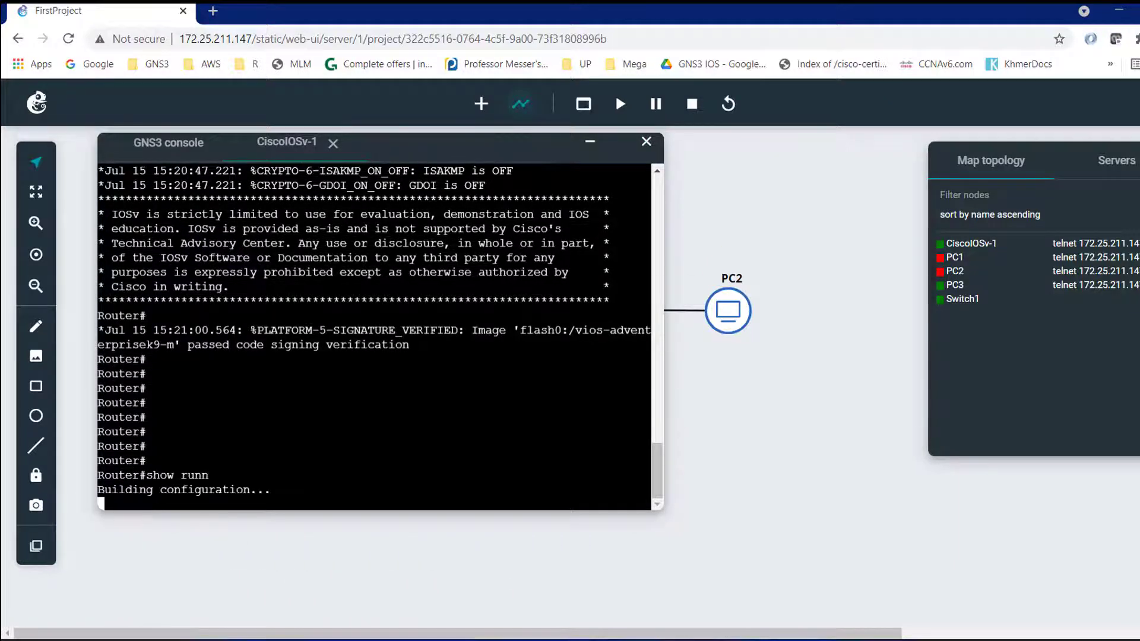
key("space")
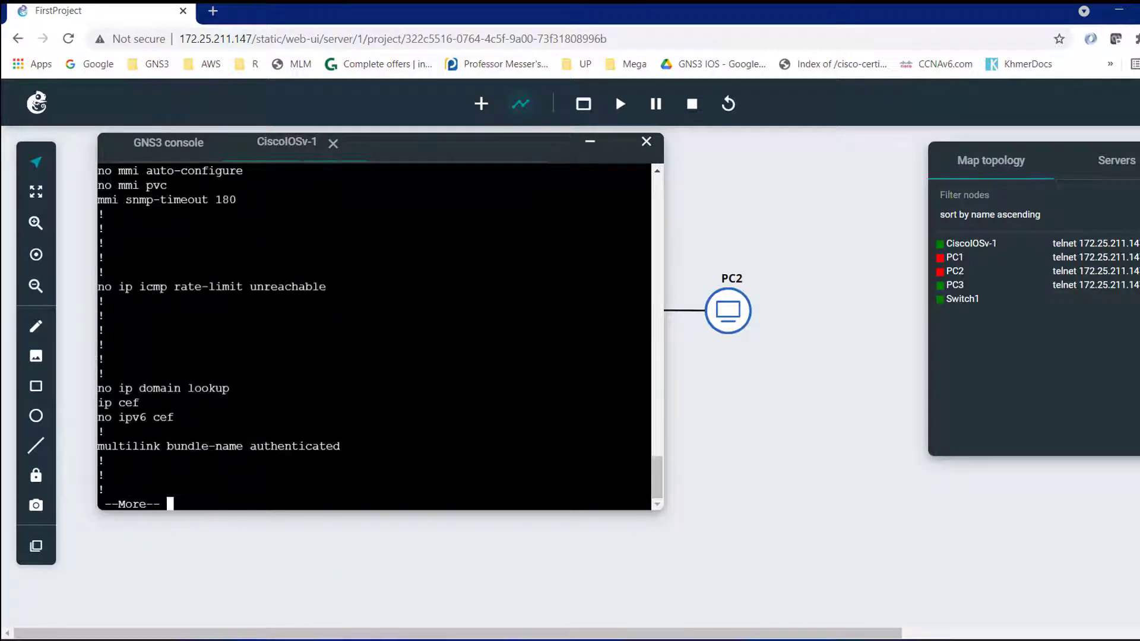
key("space")
key("space")
key("space")
key("space")
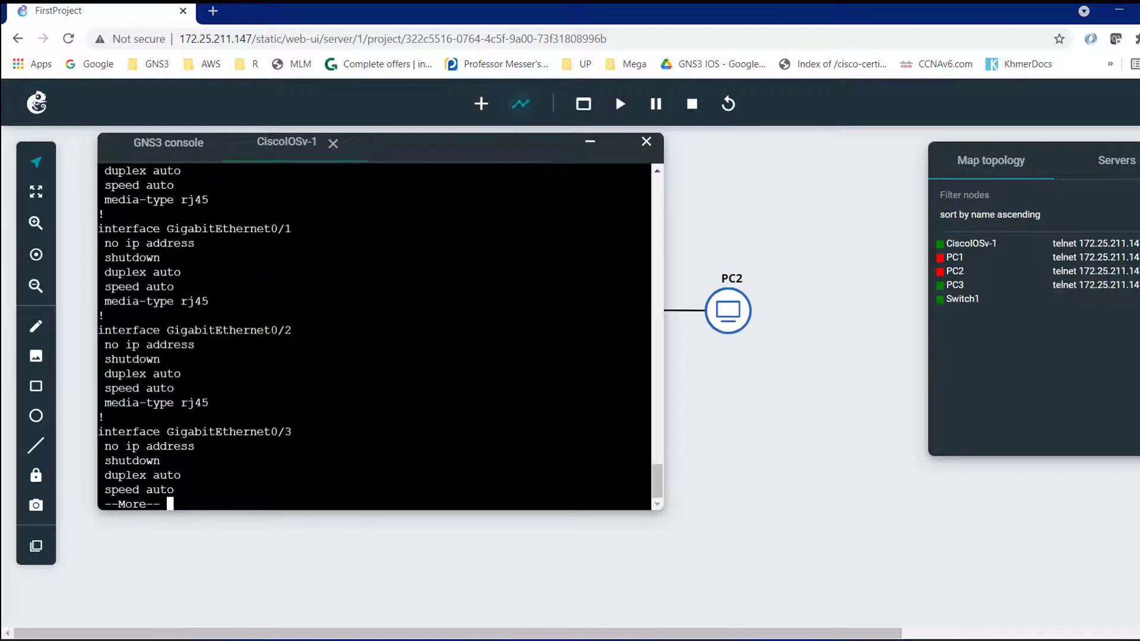
key("space")
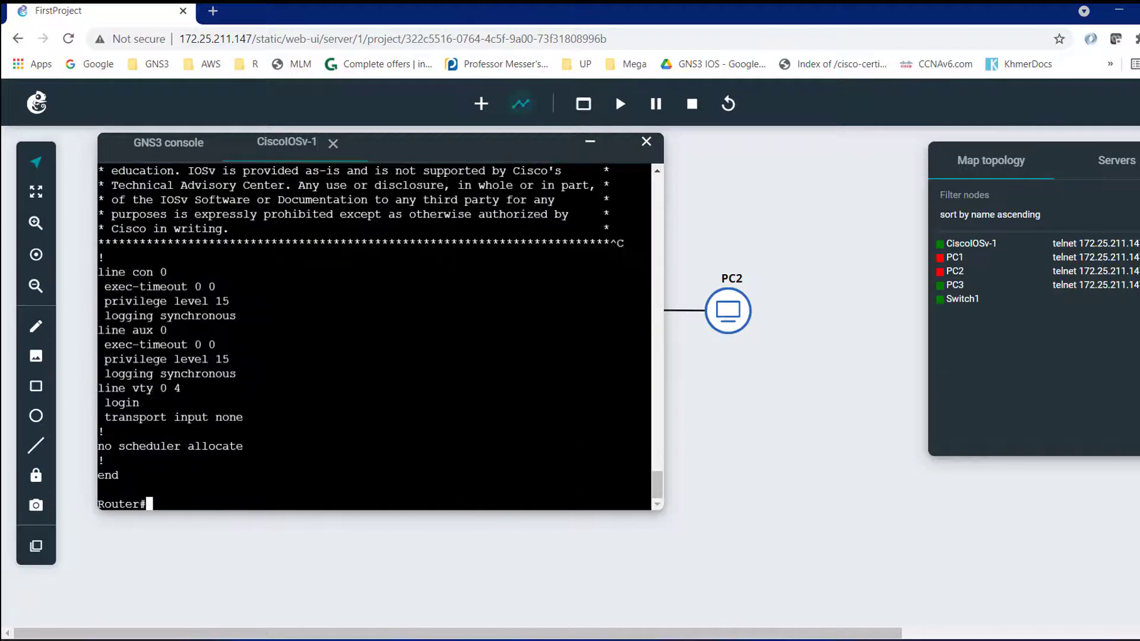
- List the router's interfaces with "show ip inter brief" and close the console window
type("show ip interfa")
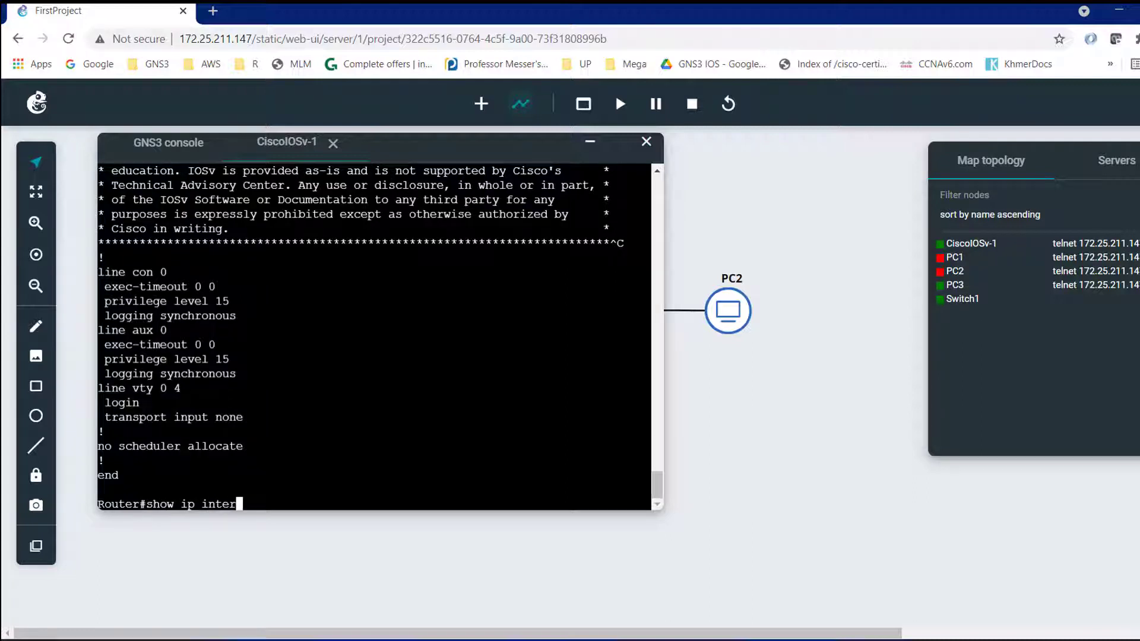
key("Return")
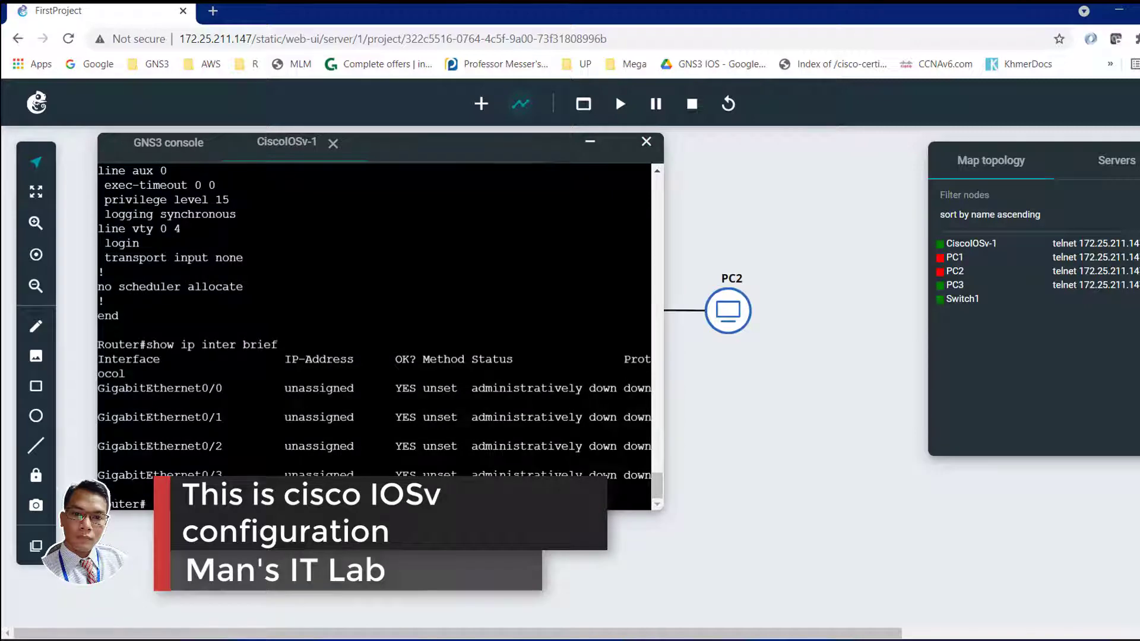
left_click(647, 141)
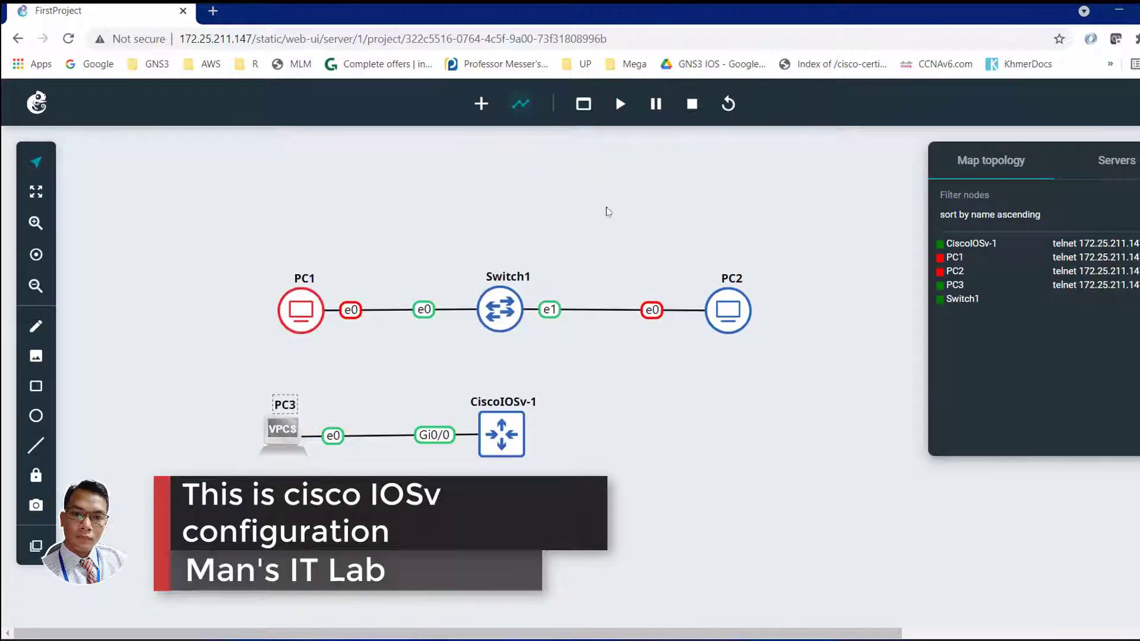
- Stop the CiscoIOSv-1 router and the PC3 node
right_click(493, 440)
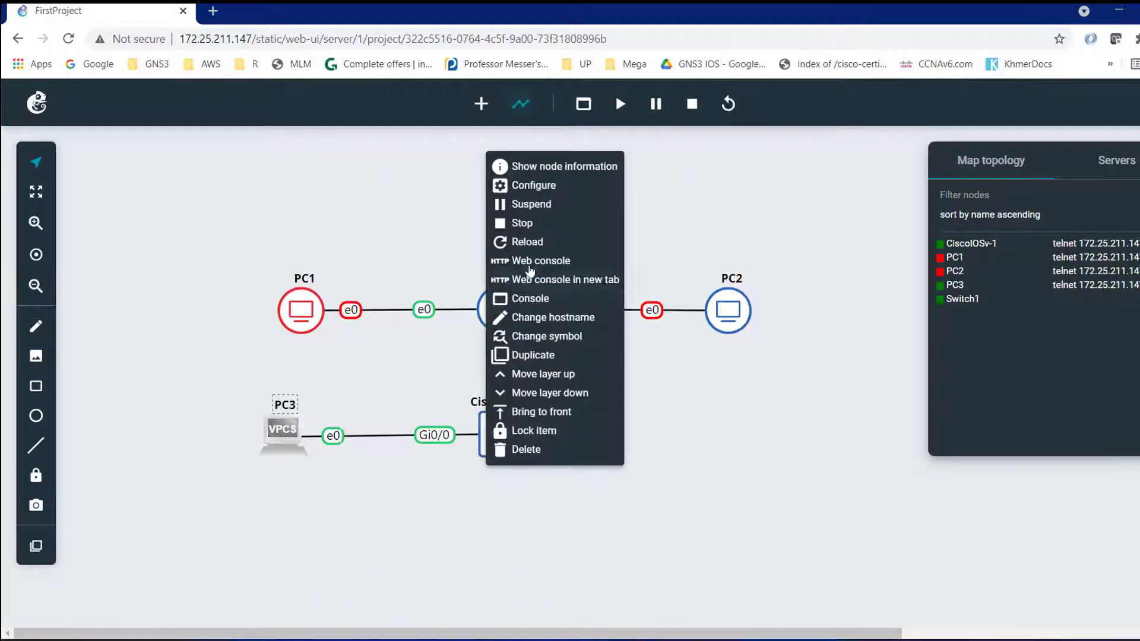
left_click(522, 224)
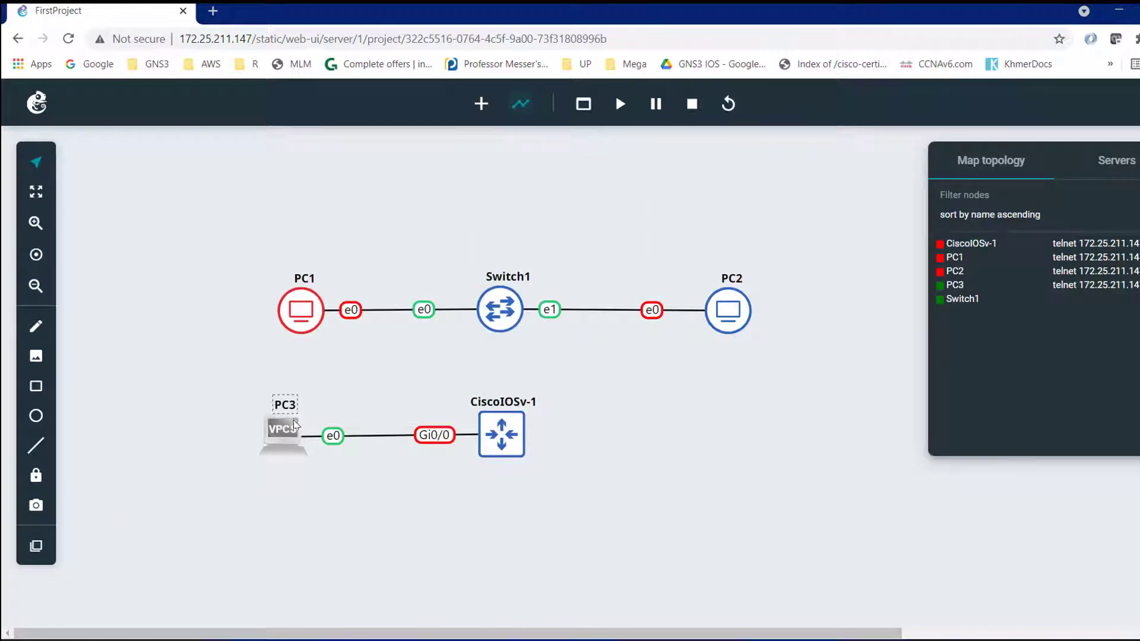
right_click(281, 437)
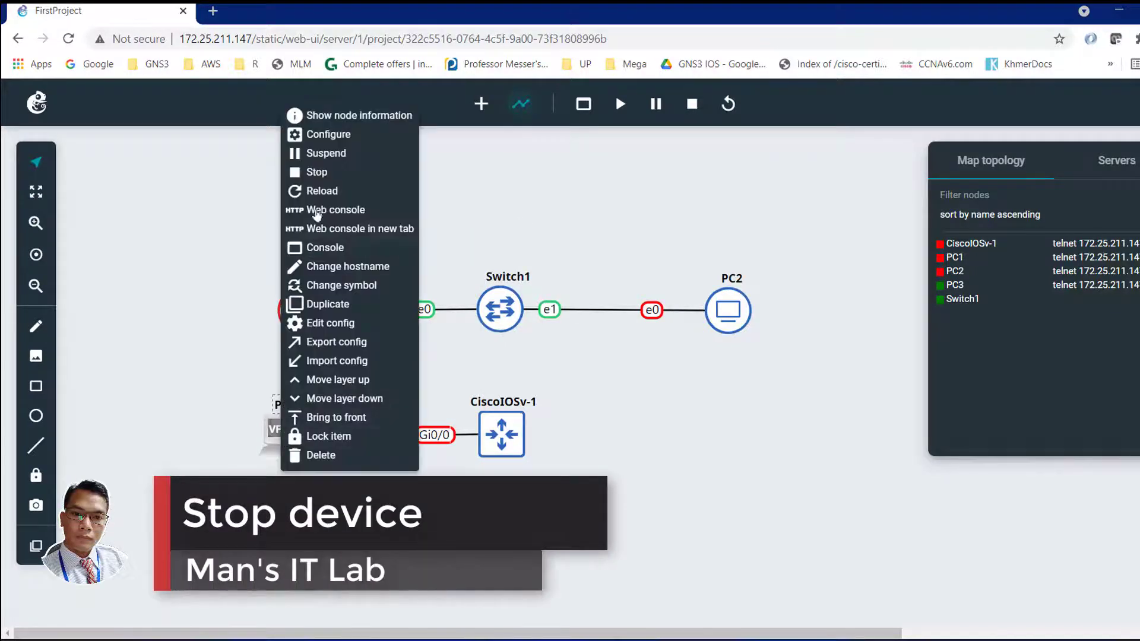
left_click(317, 174)
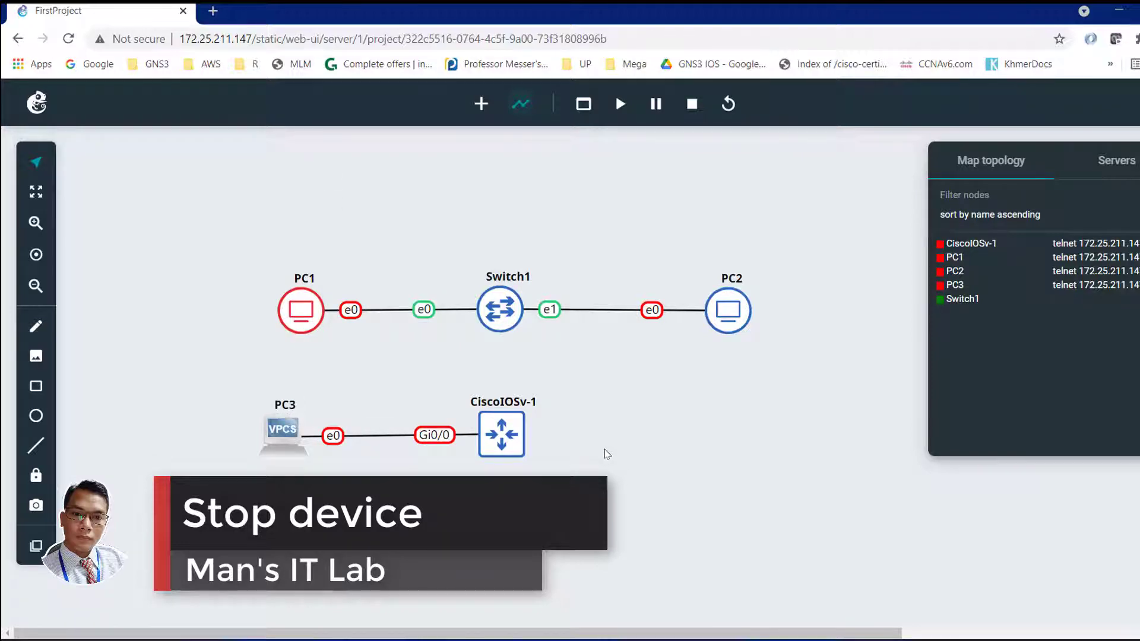
- Open the general settings of the Cisco IOSv template in the QEMU preferences
left_click(37, 102)
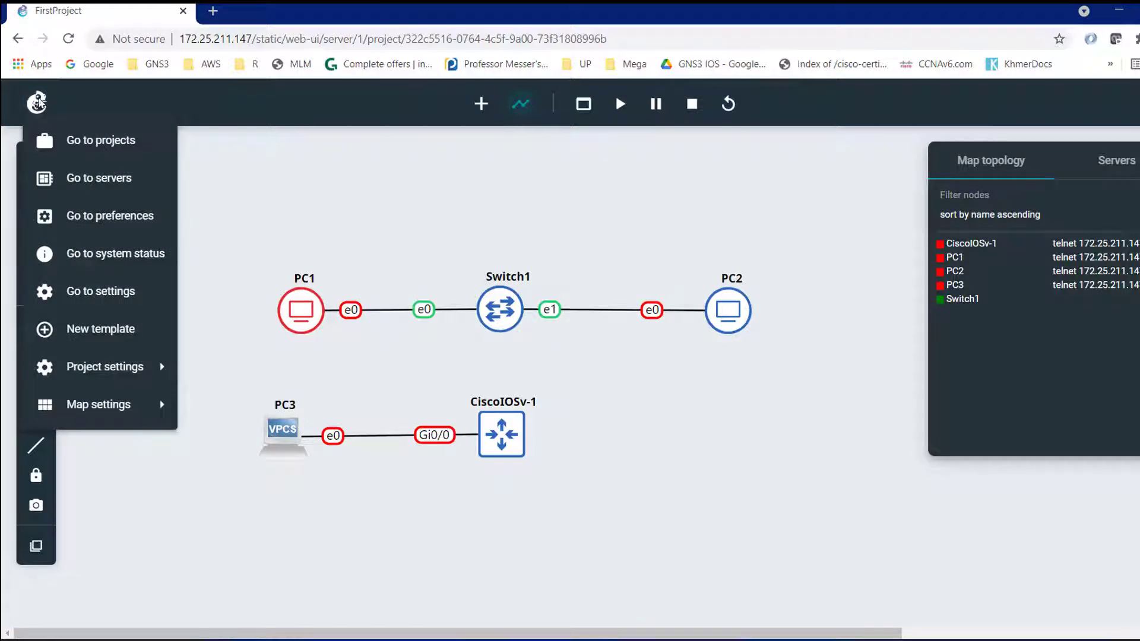
left_click(40, 216)
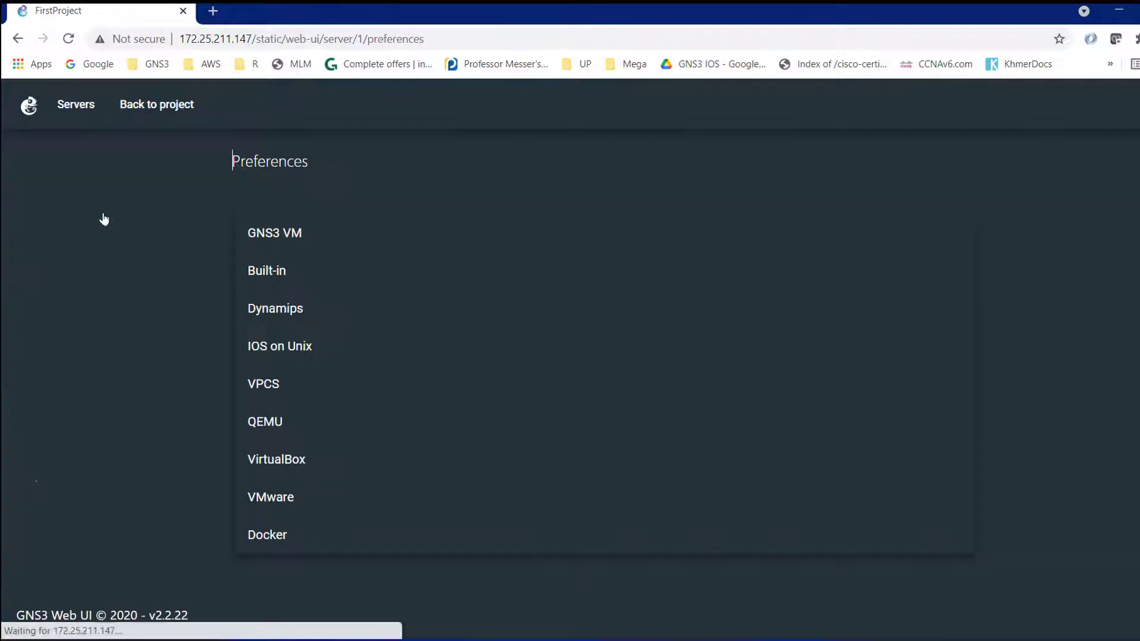
left_click(274, 425)
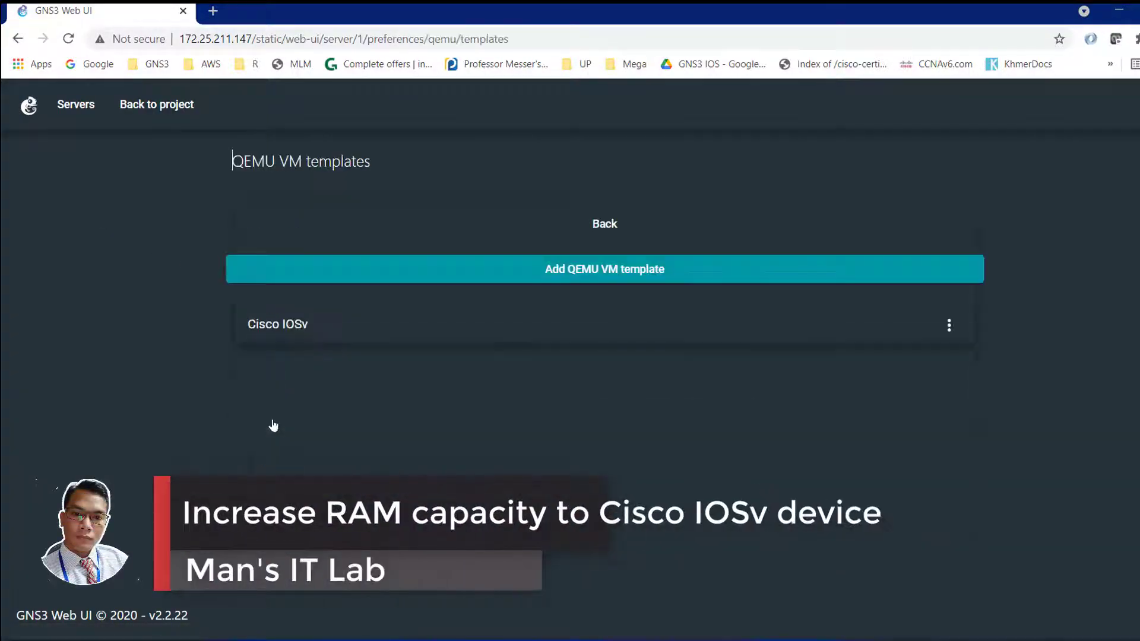
left_click(298, 331)
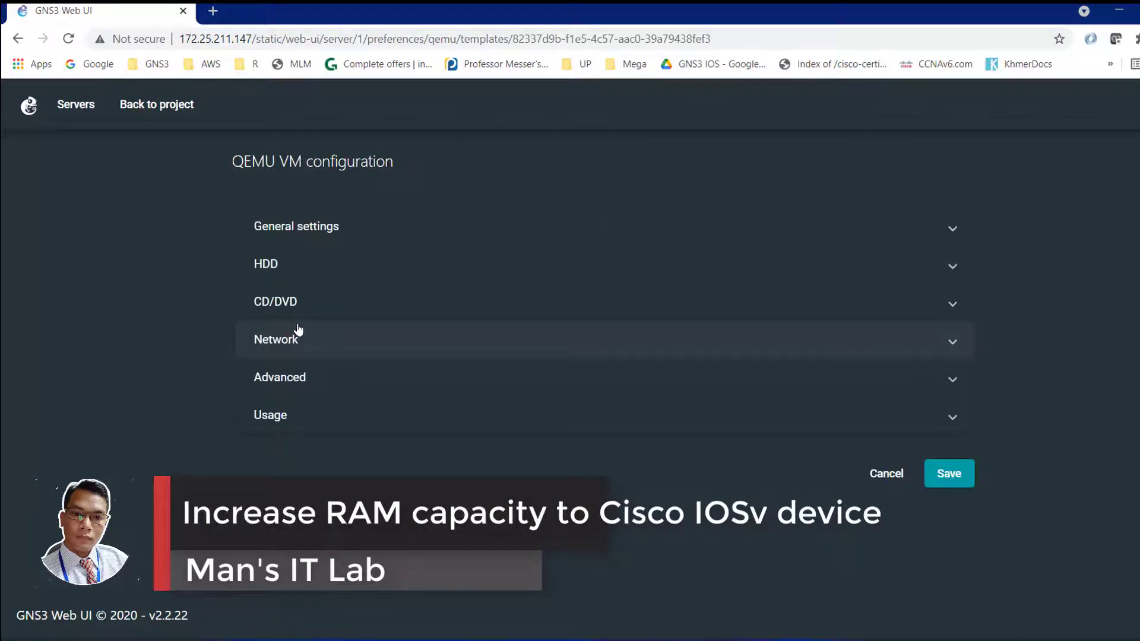
left_click(305, 229)
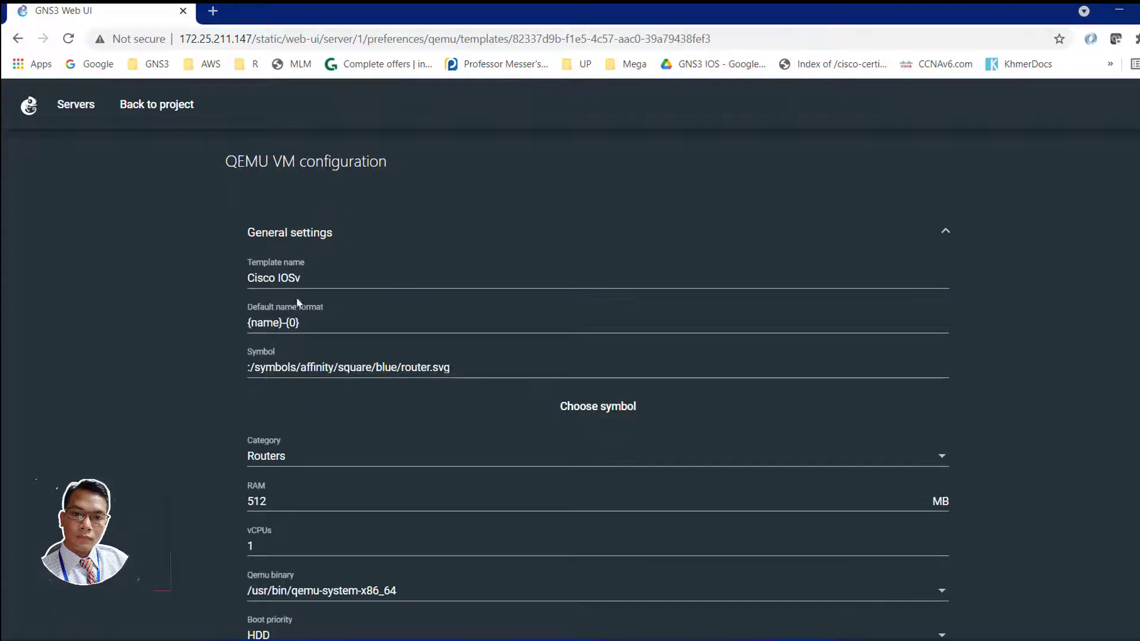
- Set the Cisco IOSv template's RAM to 2048 MB and save the template
left_click(281, 502)
left_click_drag(281, 502, 223, 501)
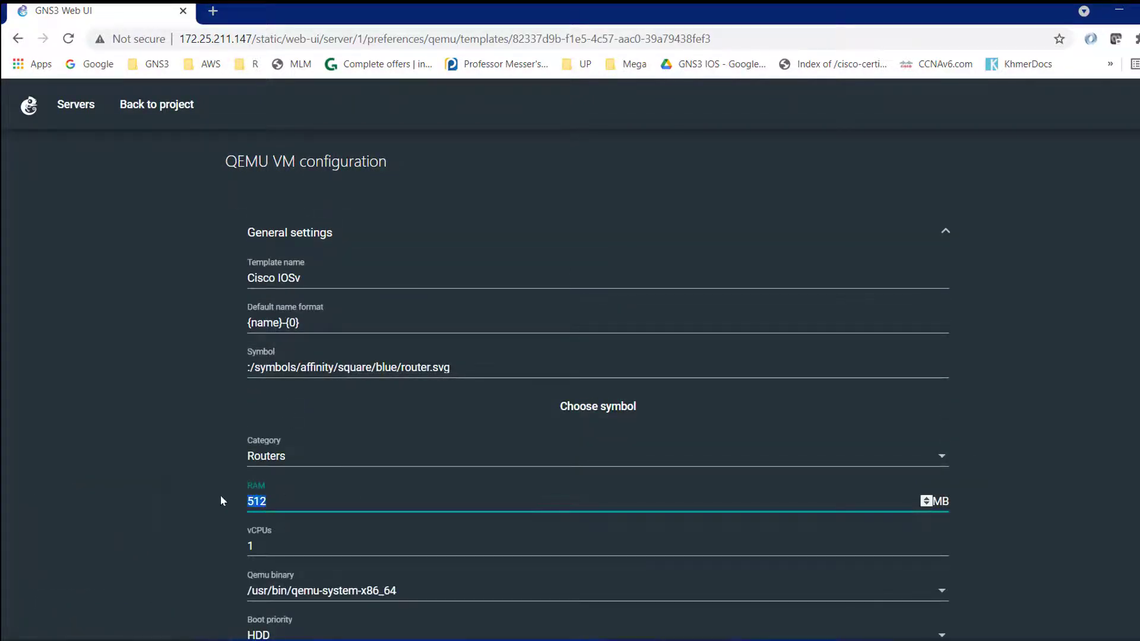
type("2048")
left_click(196, 505)
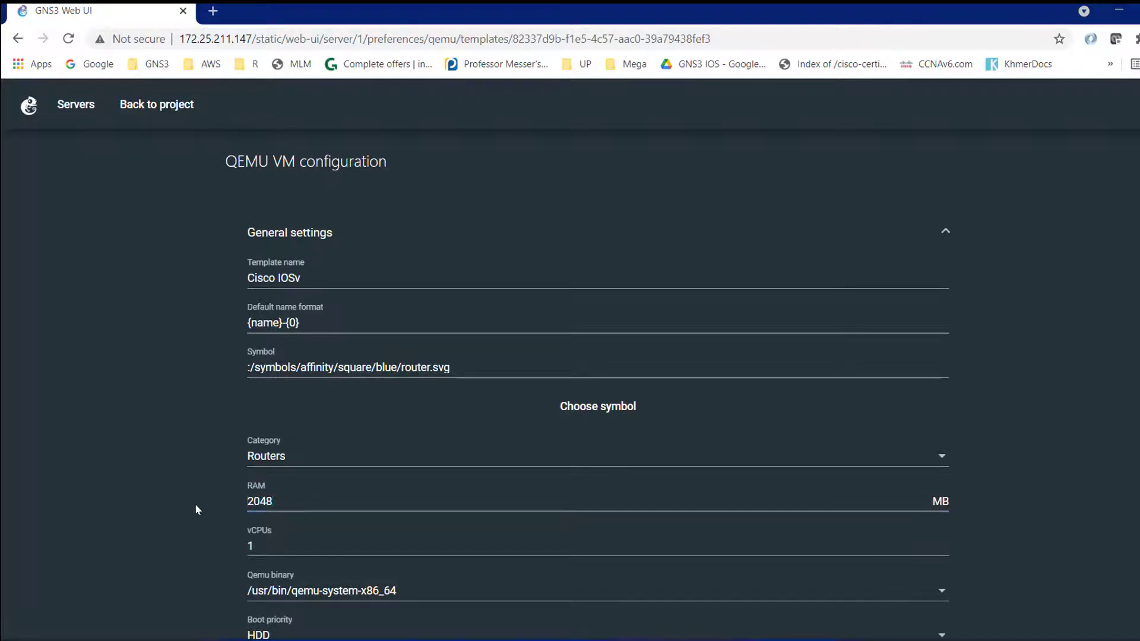
scroll(195, 503, "down", 8)
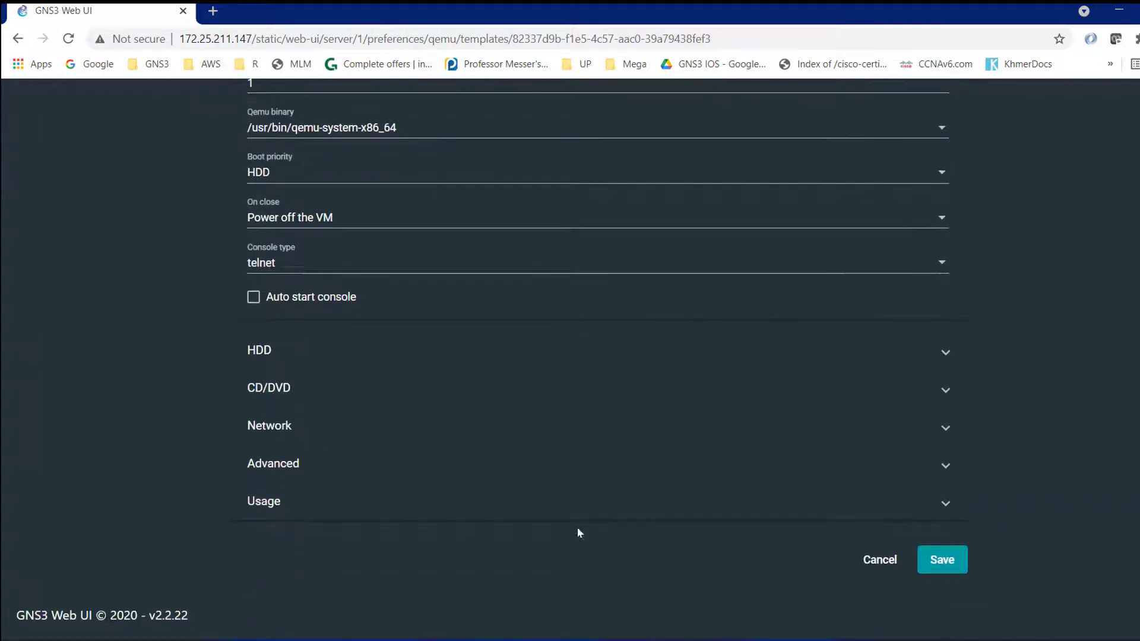
left_click(934, 572)
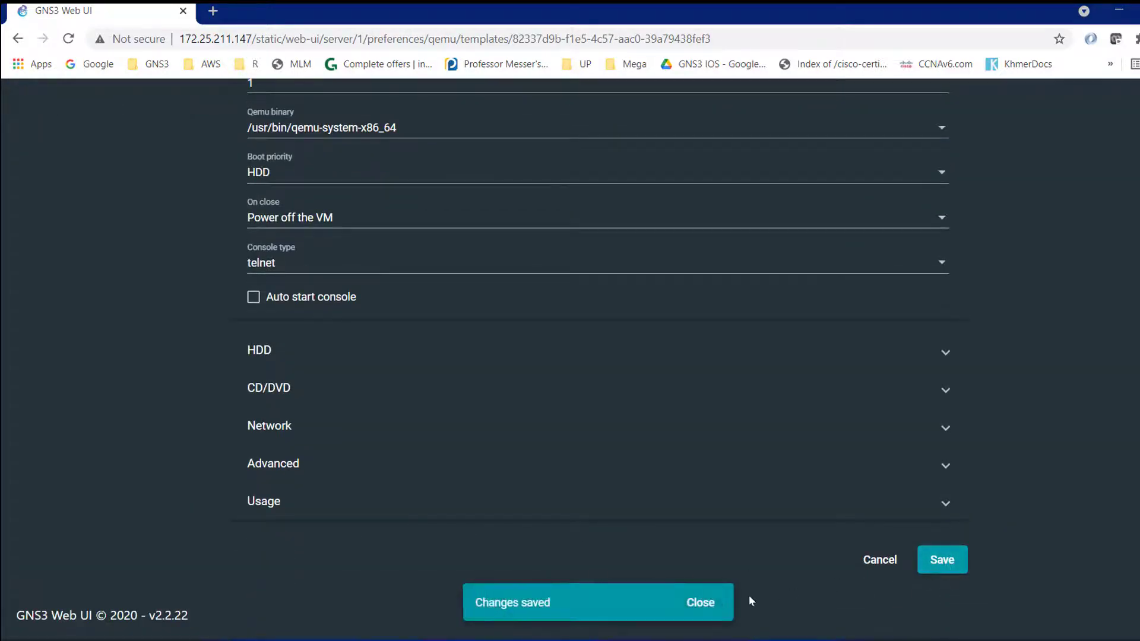
left_click(700, 605)
scroll(173, 451, "up", 8)
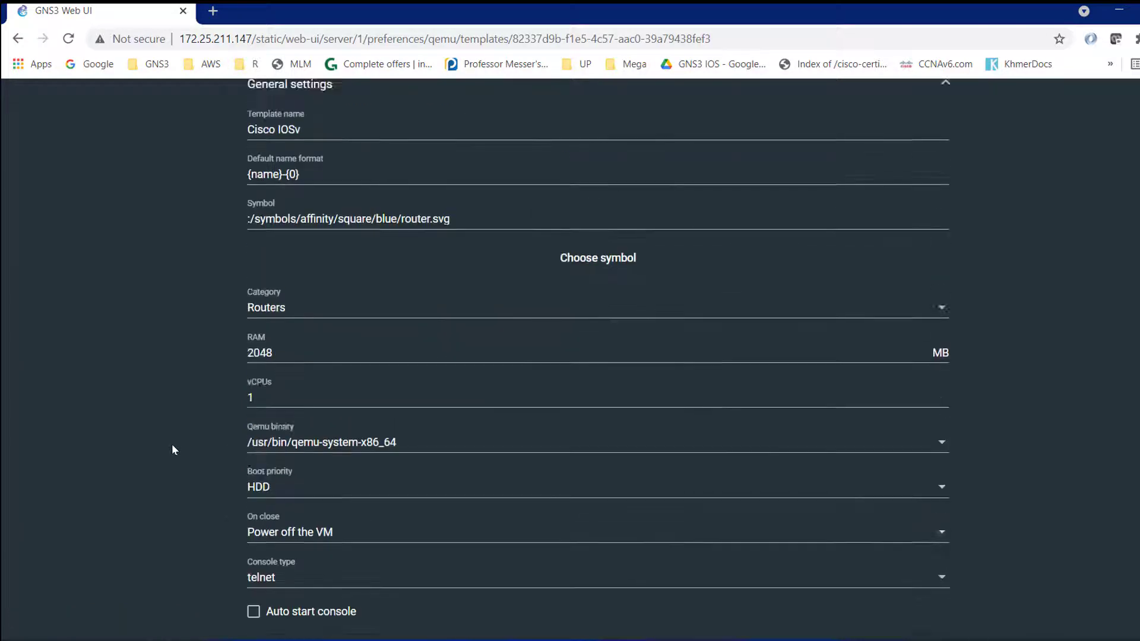
- Return to the project and start CiscoIOSv-1 and PC3 again
left_click(155, 105)
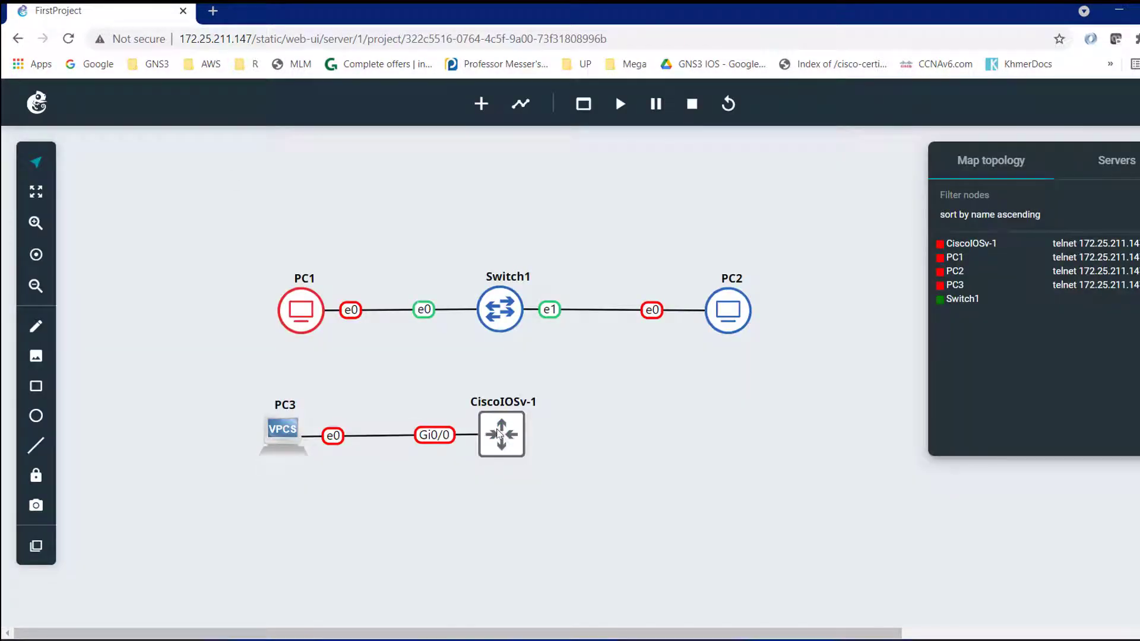
right_click(498, 432)
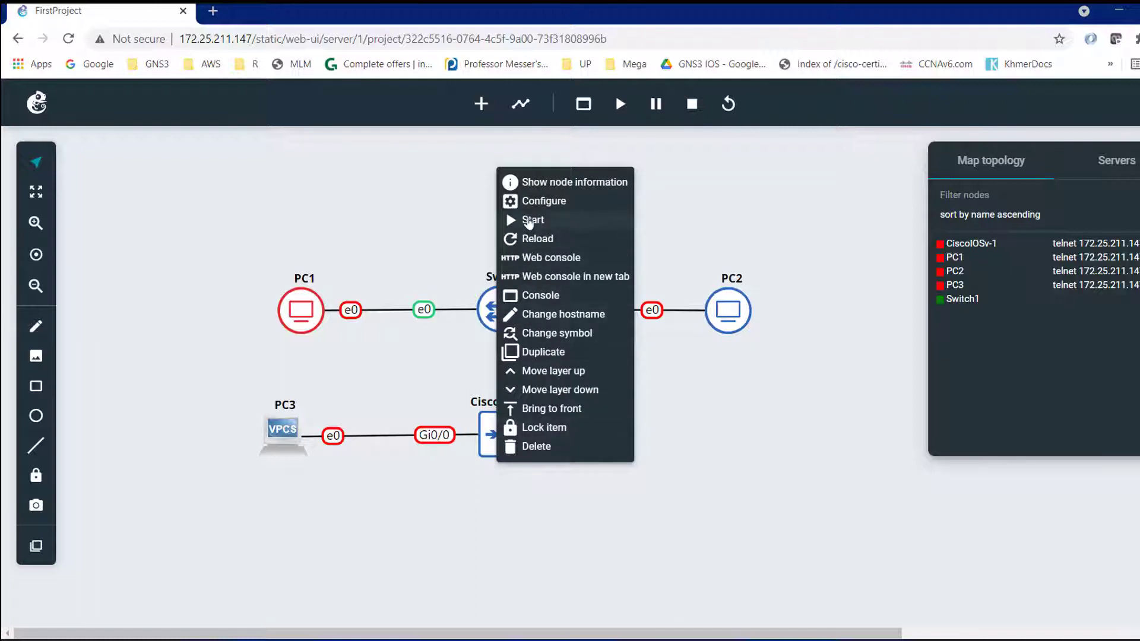
left_click(530, 220)
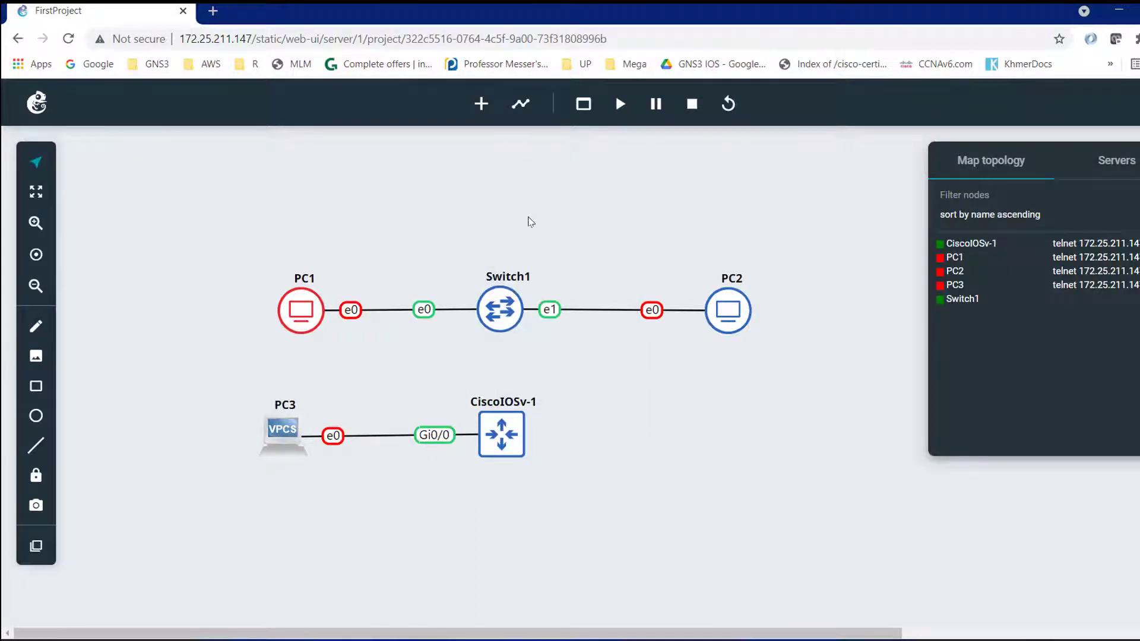
right_click(280, 437)
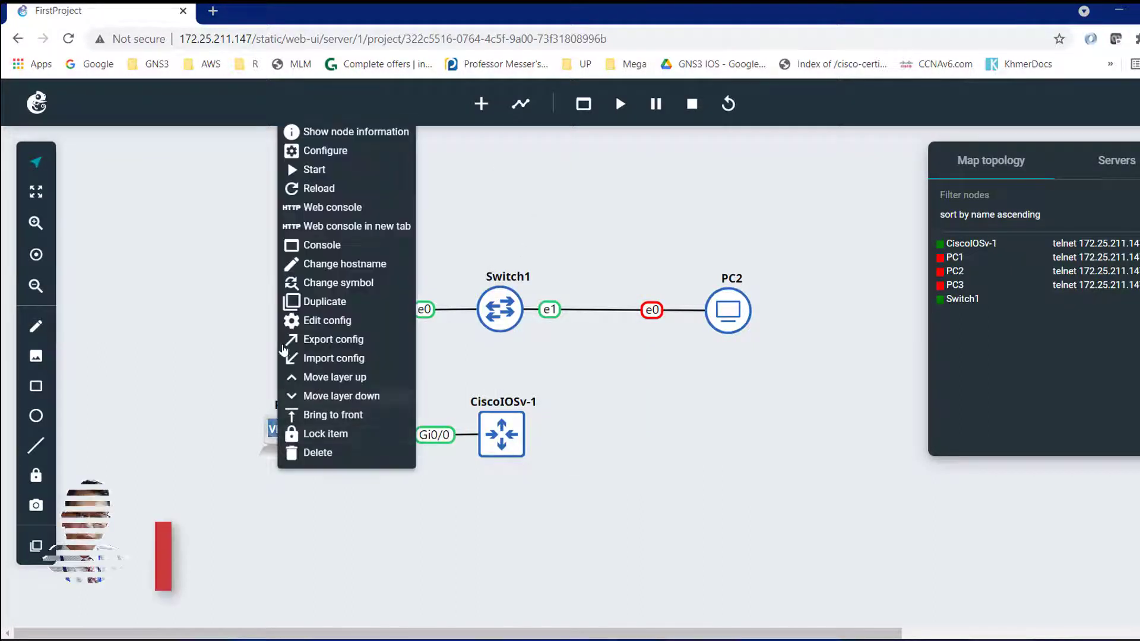
left_click(317, 171)
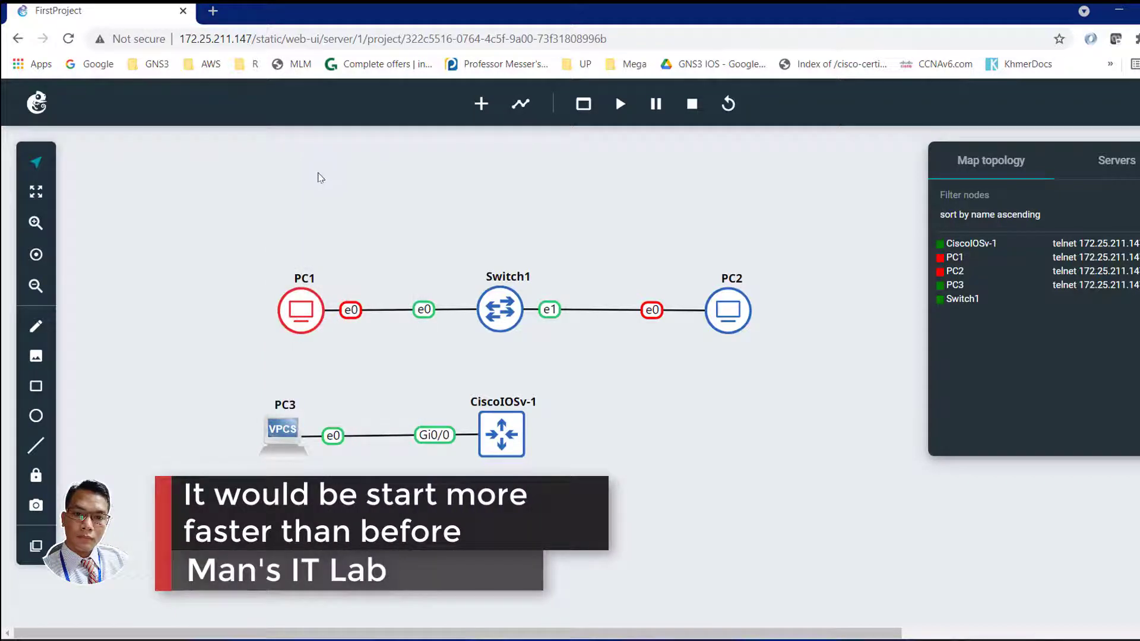
- Open the CiscoIOSv-1 web console again and move its window to the middle of the workspace to watch the router boot
right_click(510, 442)
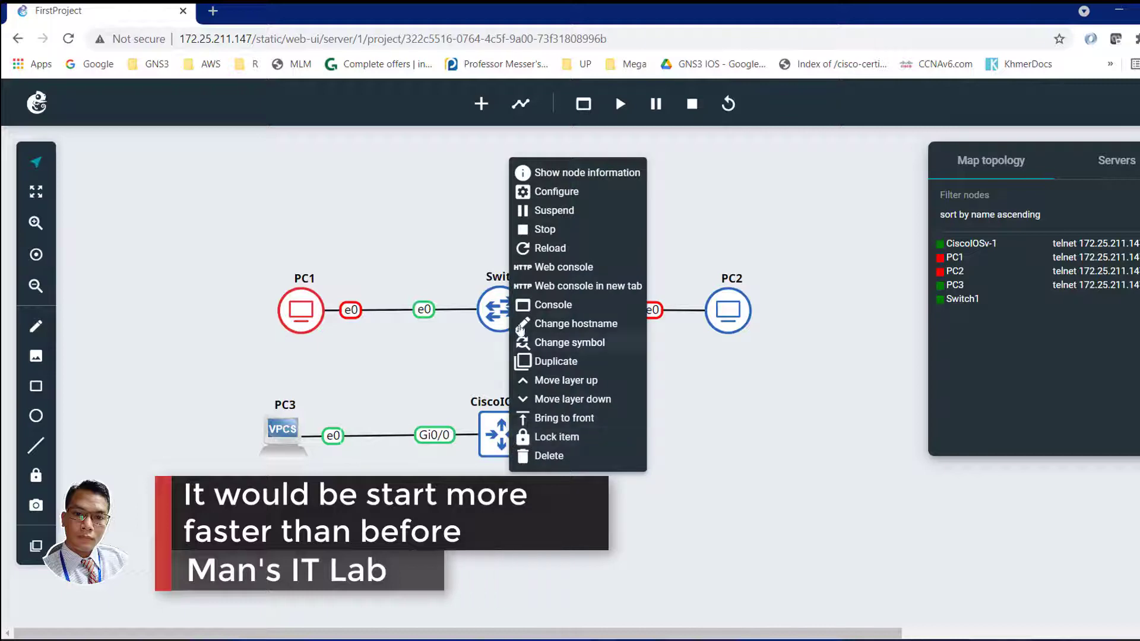
left_click(561, 267)
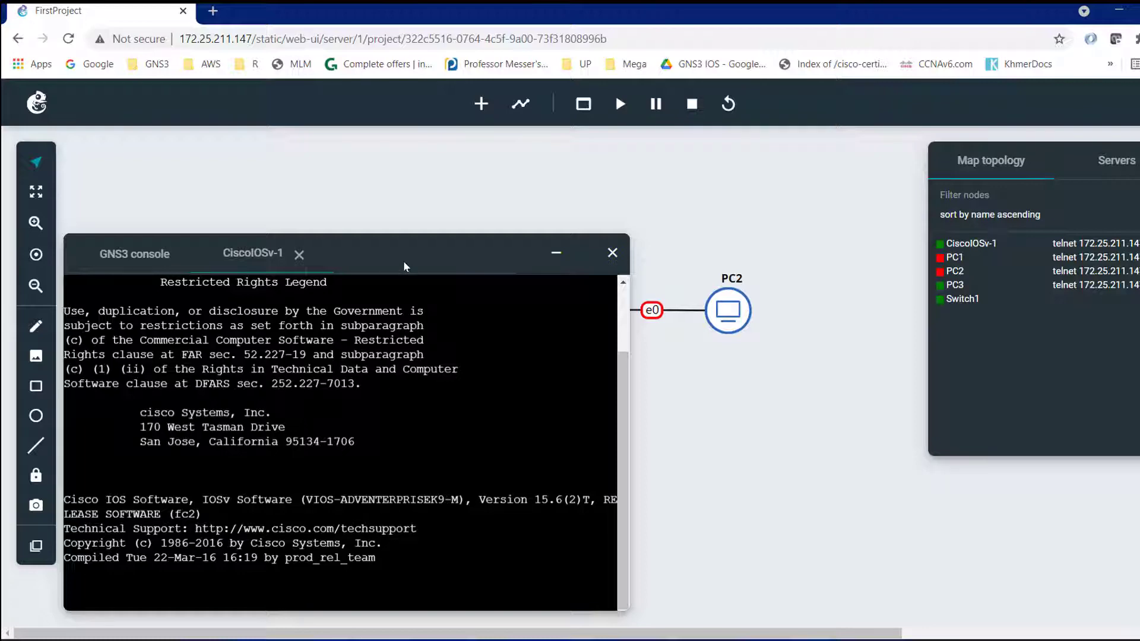
left_click_drag(347, 261, 539, 172)
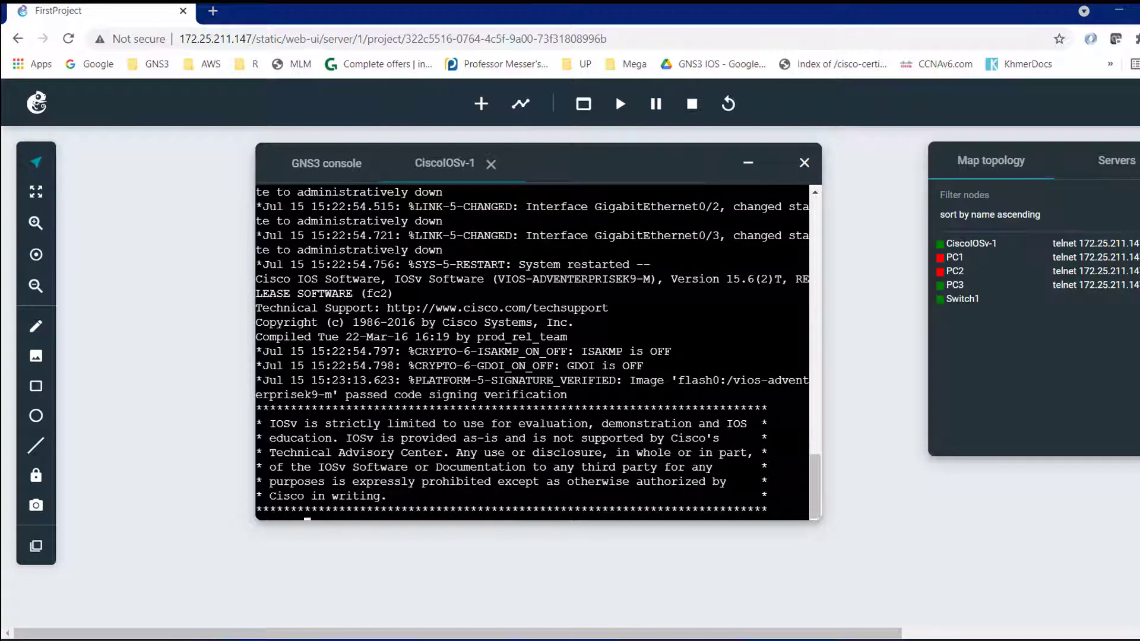
- Bring up the router's command prompt in the CiscoIOSv-1 console
key("Return")
key("Return")
key("Return")
key("Return")
key("Return")
key("Return")
key("Return")
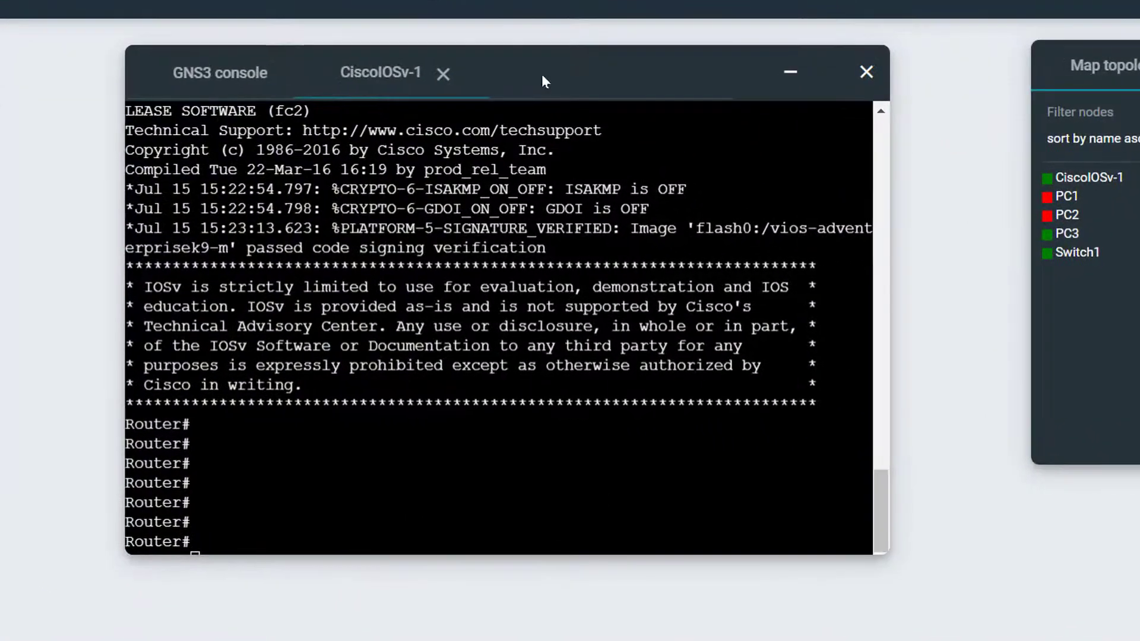
left_click_drag(542, 76, 538, 75)
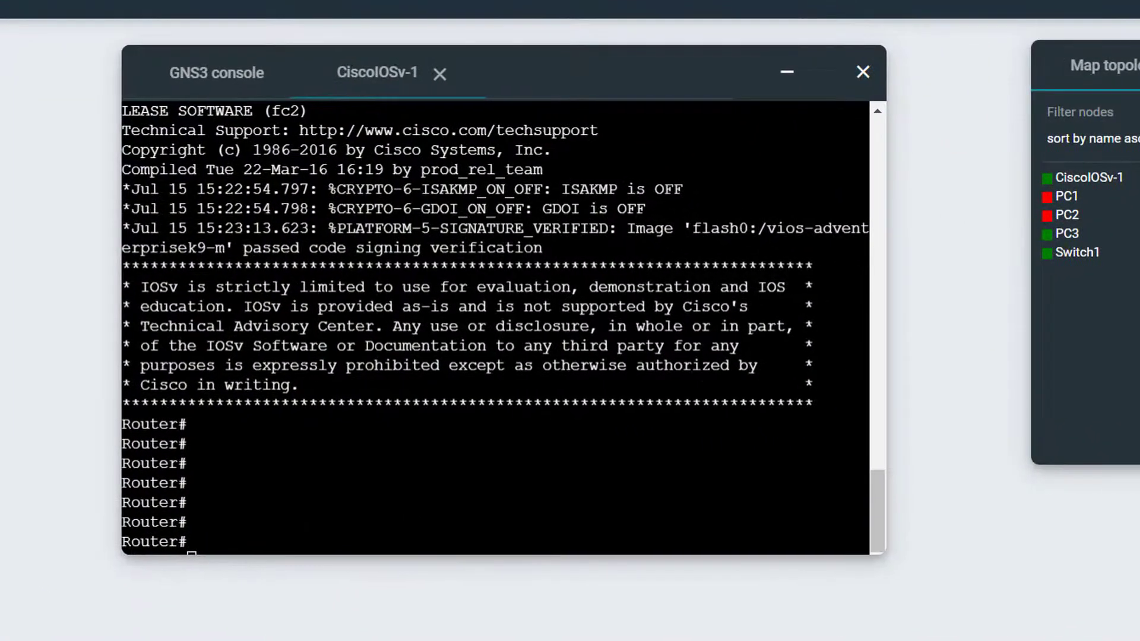
- Enter configuration mode on the router with "conf ter" and open the configuration of interface gigabitEthernet 0/0
left_click(416, 451)
type("show")
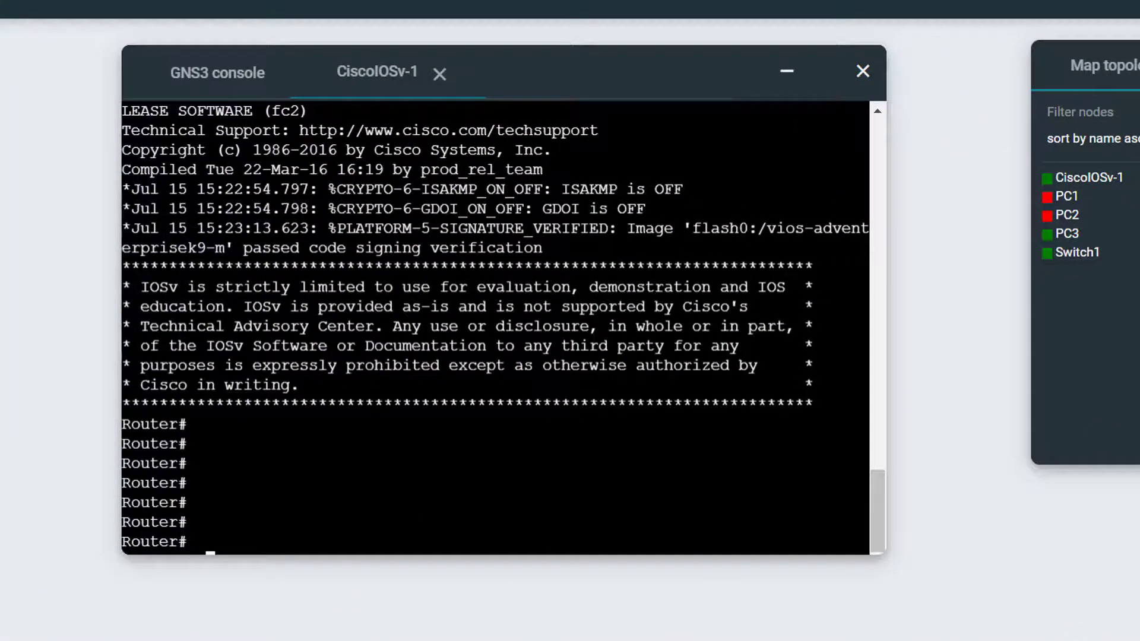
type(" ter")
key("Return")
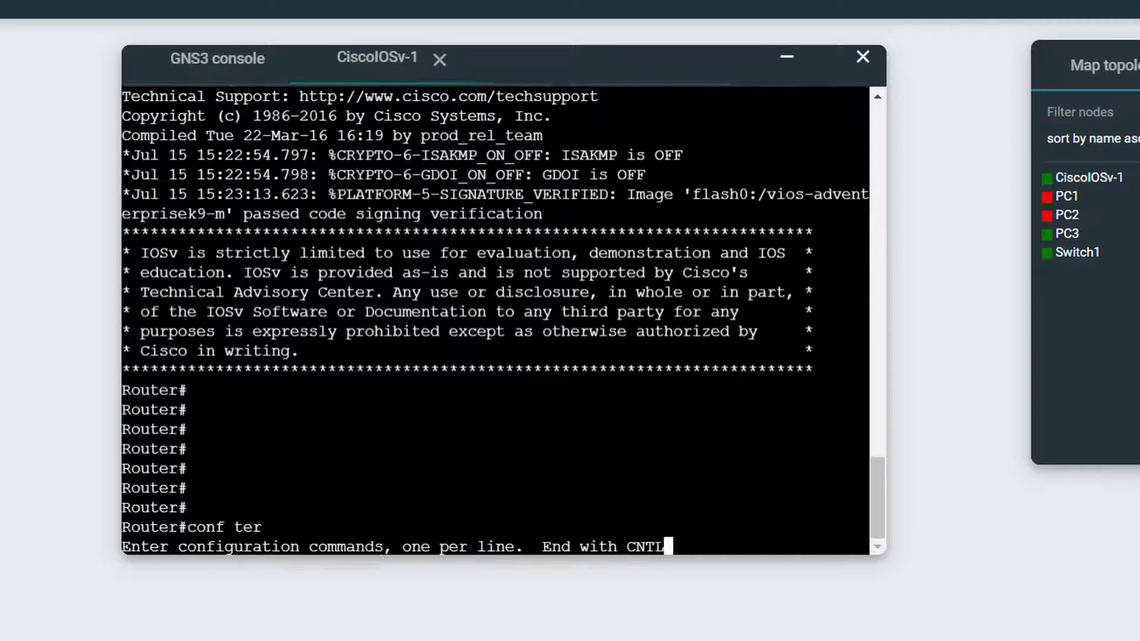
type("inter")
key("Tab")
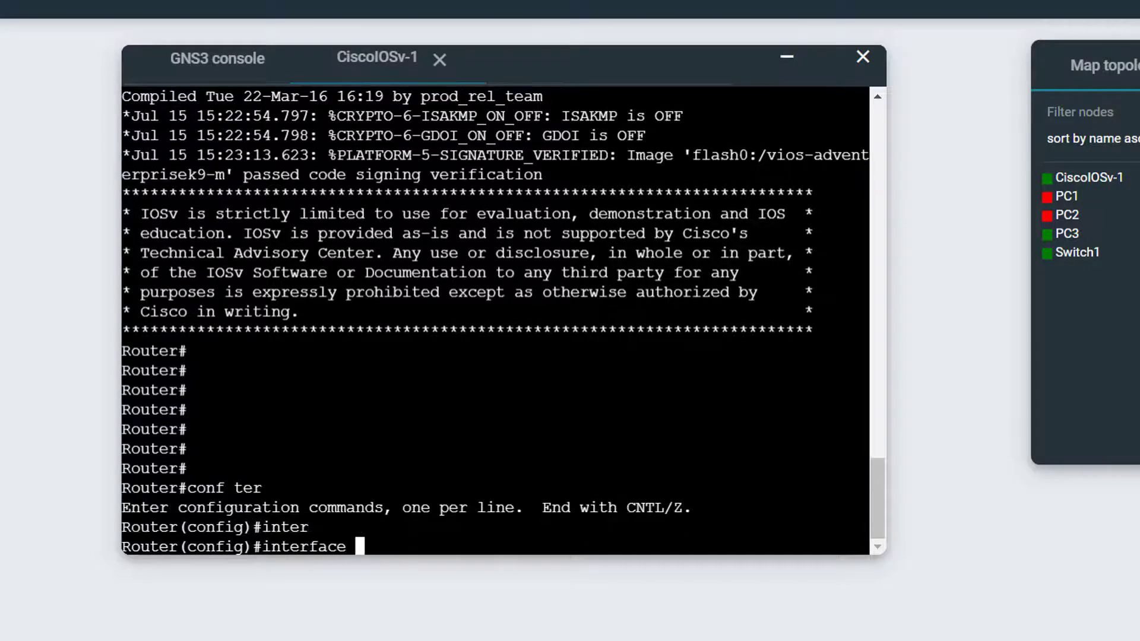
type("gi")
key("Tab")
type("0/0")
key("Return")
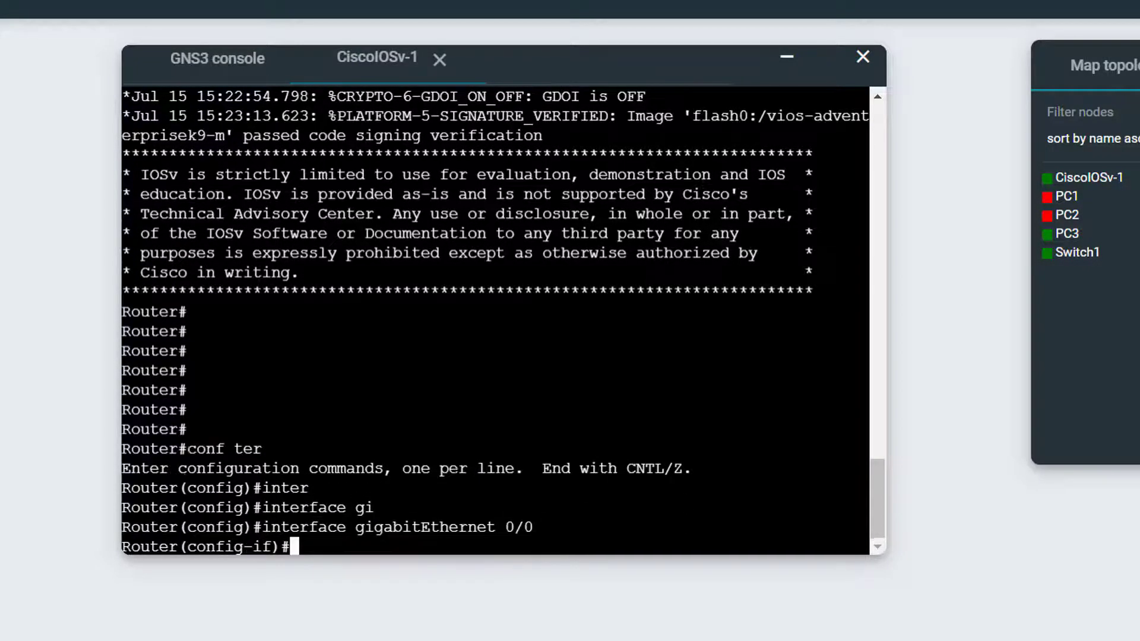
- Assign IP address 192.168.1.1 with mask 255.255.255.0 to the router interface and enable it with "no sh"
type("ip add")
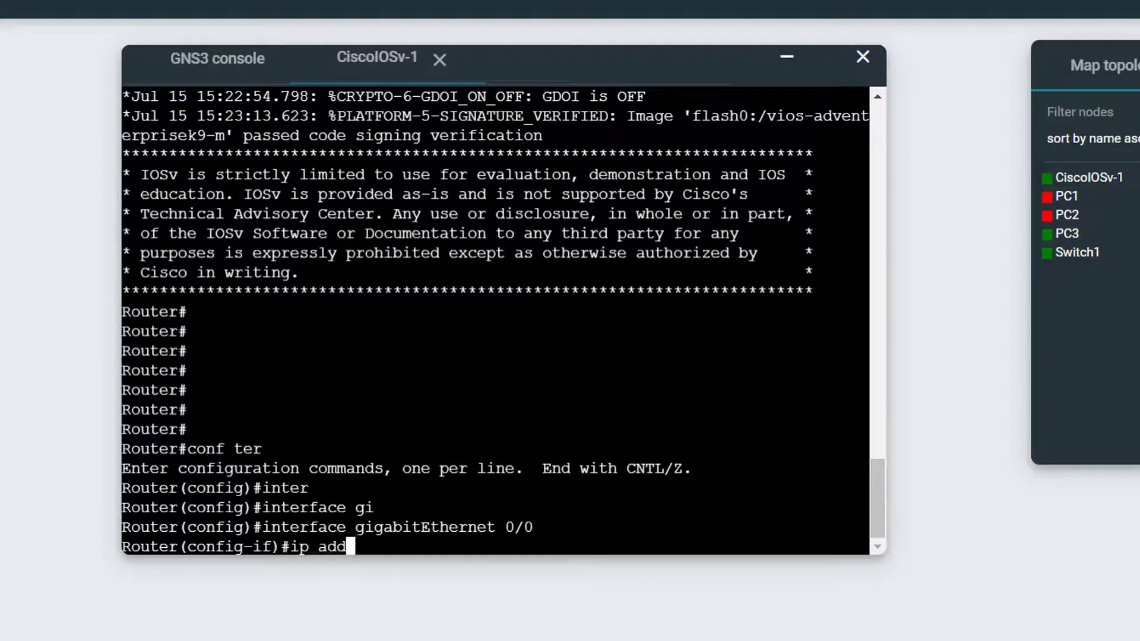
type("ress 192.1")
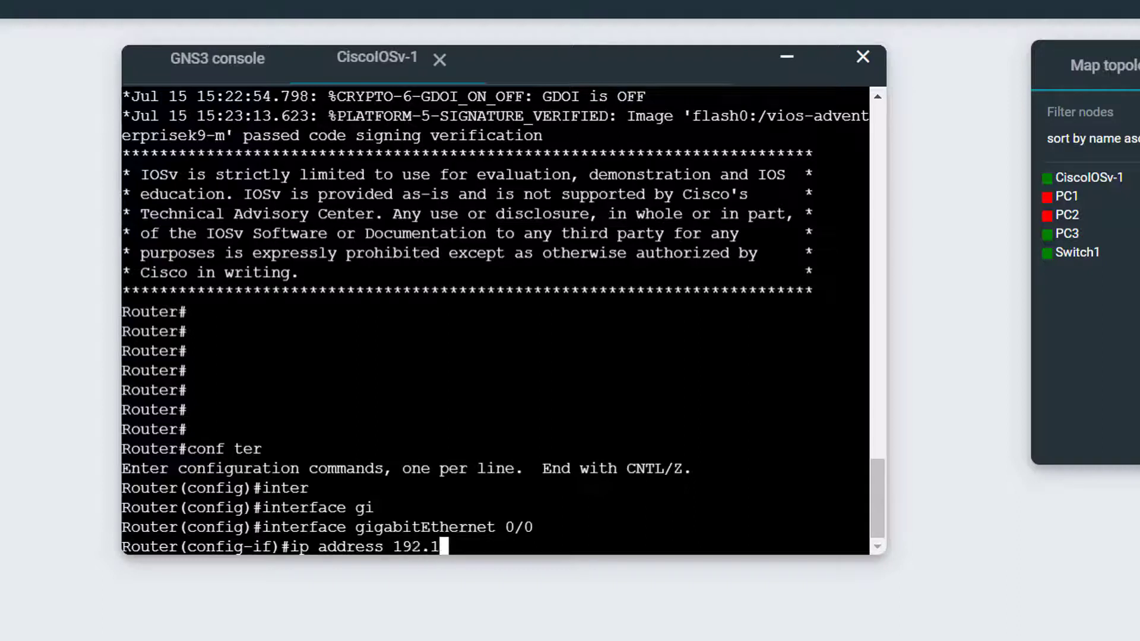
type("68.1.1 255.255.255.0")
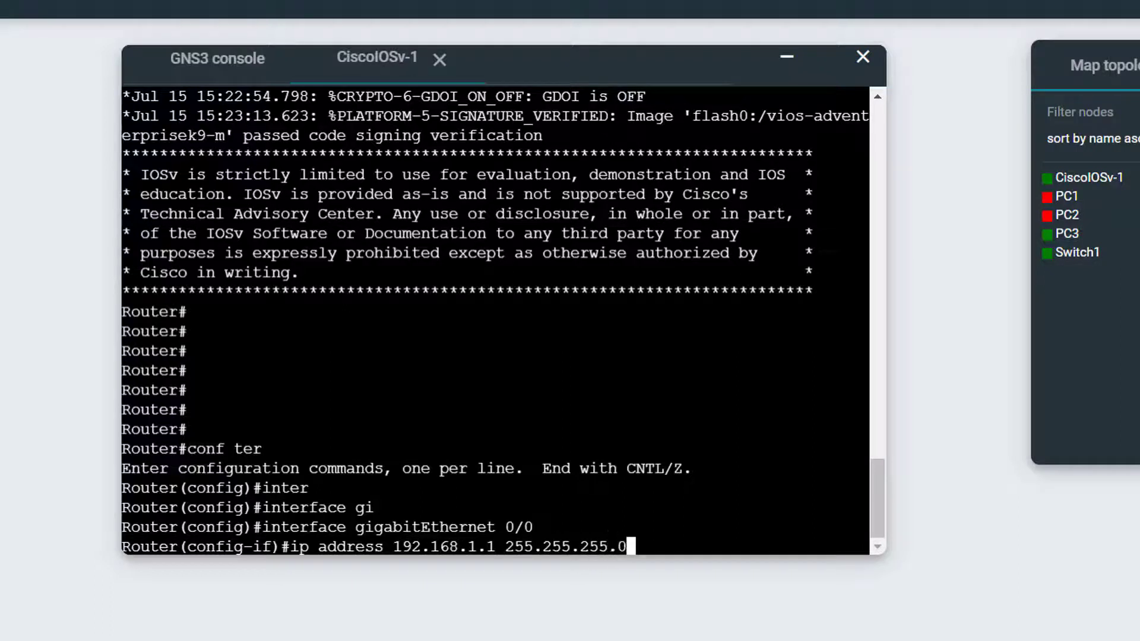
key("Return")
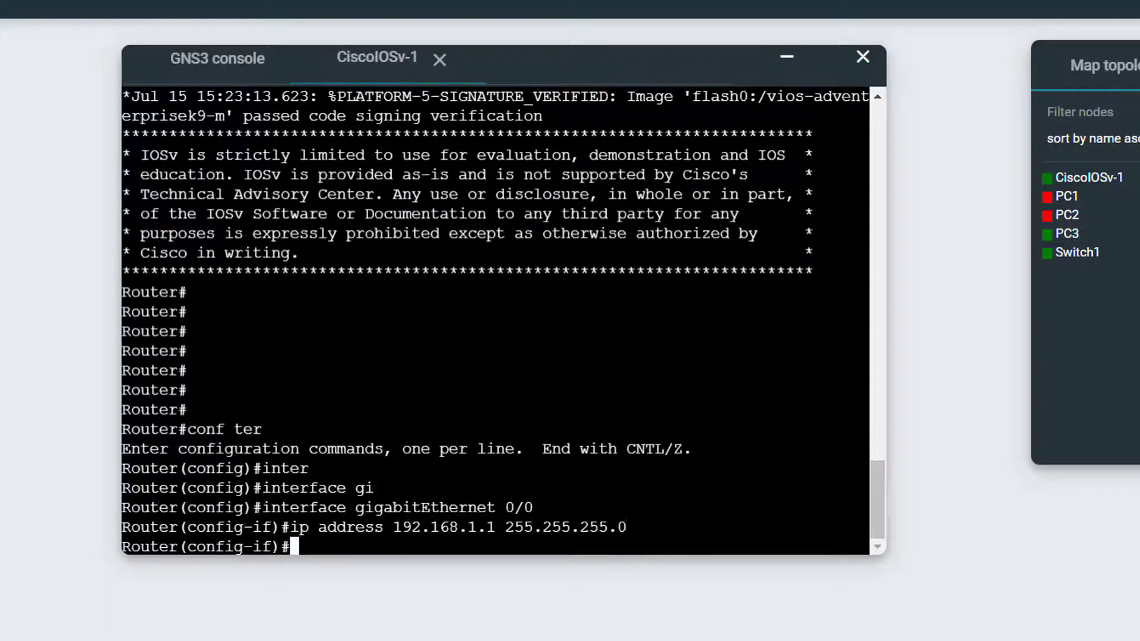
type("no sh")
key("Return")
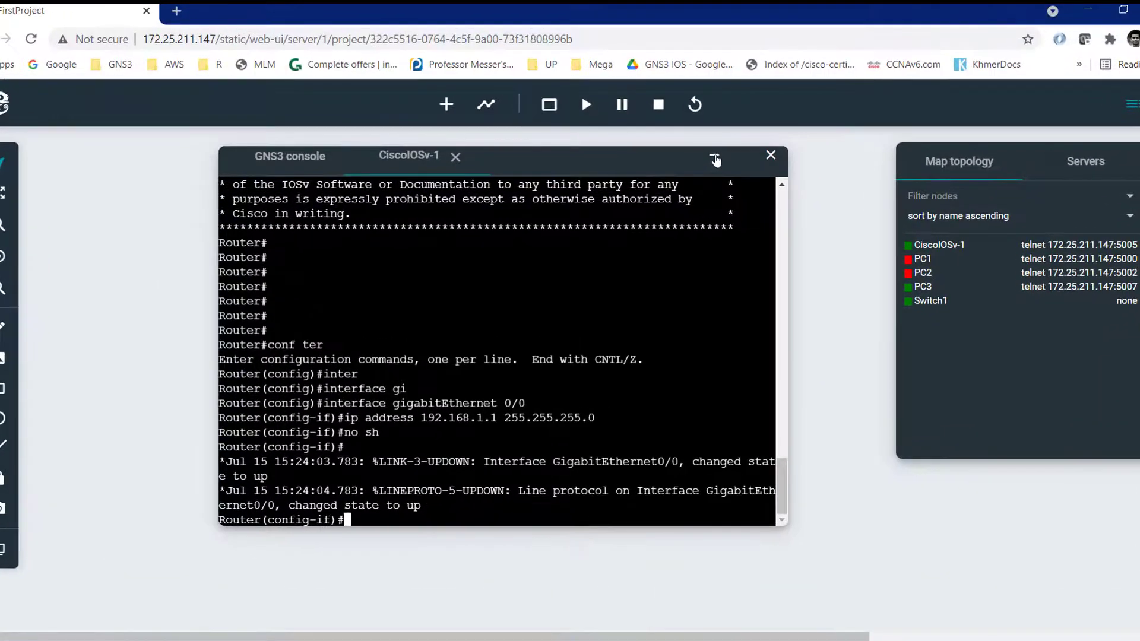
- Minimize the router console, then open the PC3 web console and move its window to the middle of the workspace
left_click(781, 61)
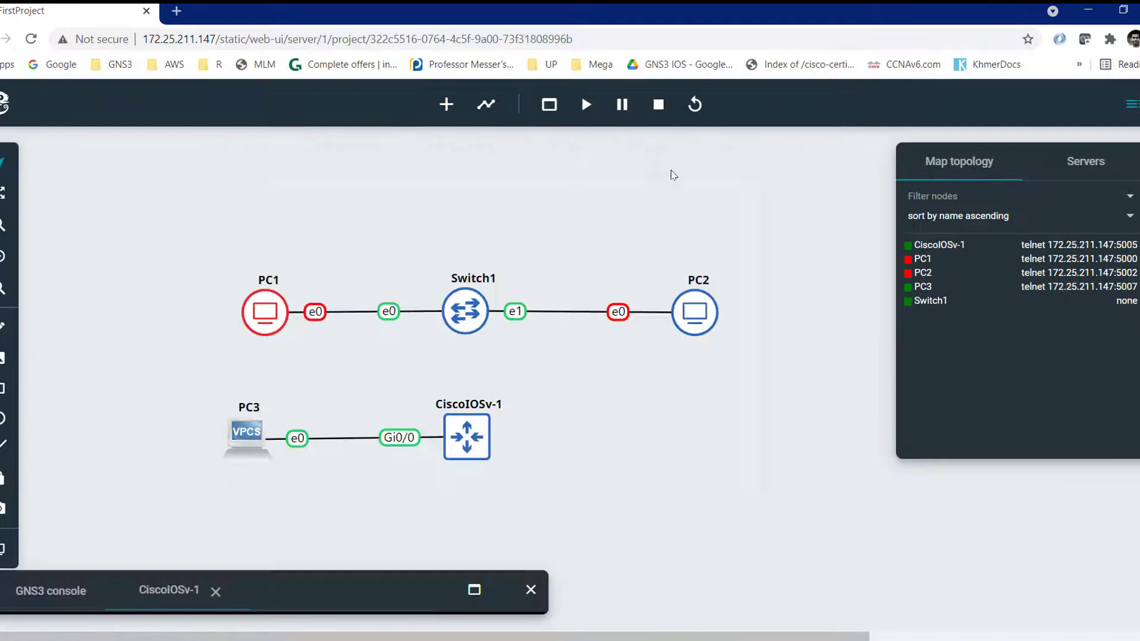
right_click(243, 432)
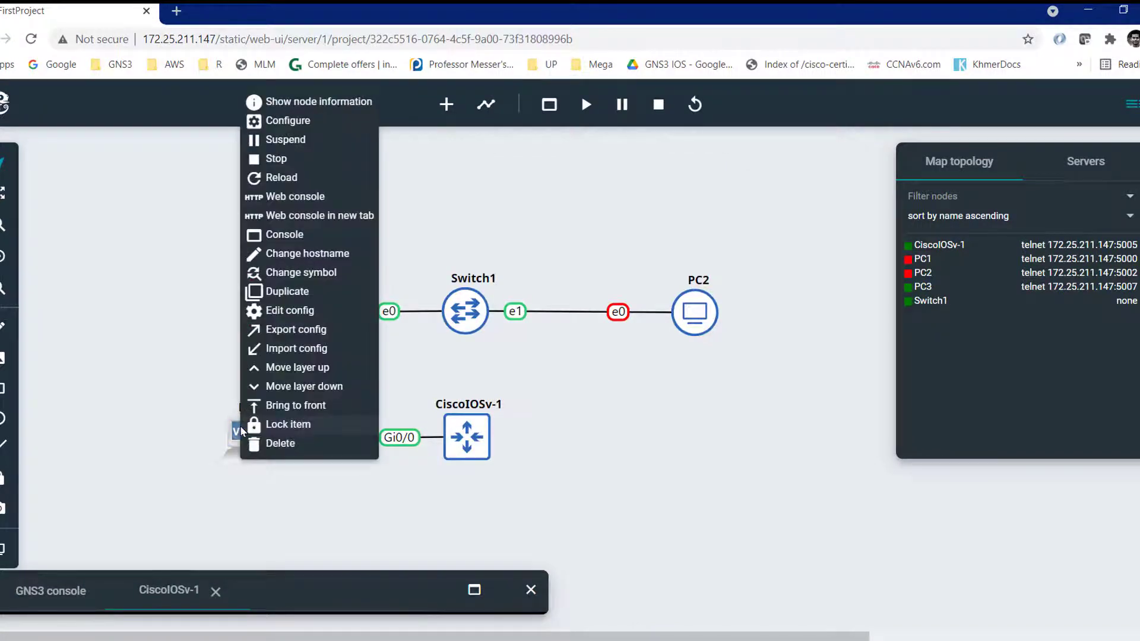
left_click(295, 198)
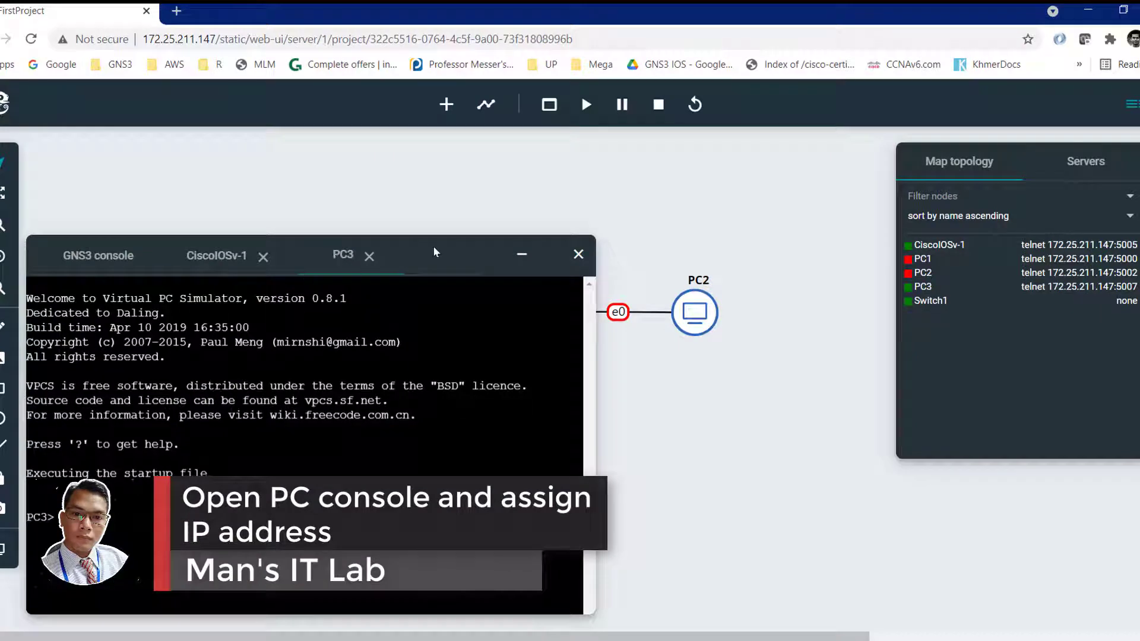
left_click_drag(333, 255, 540, 169)
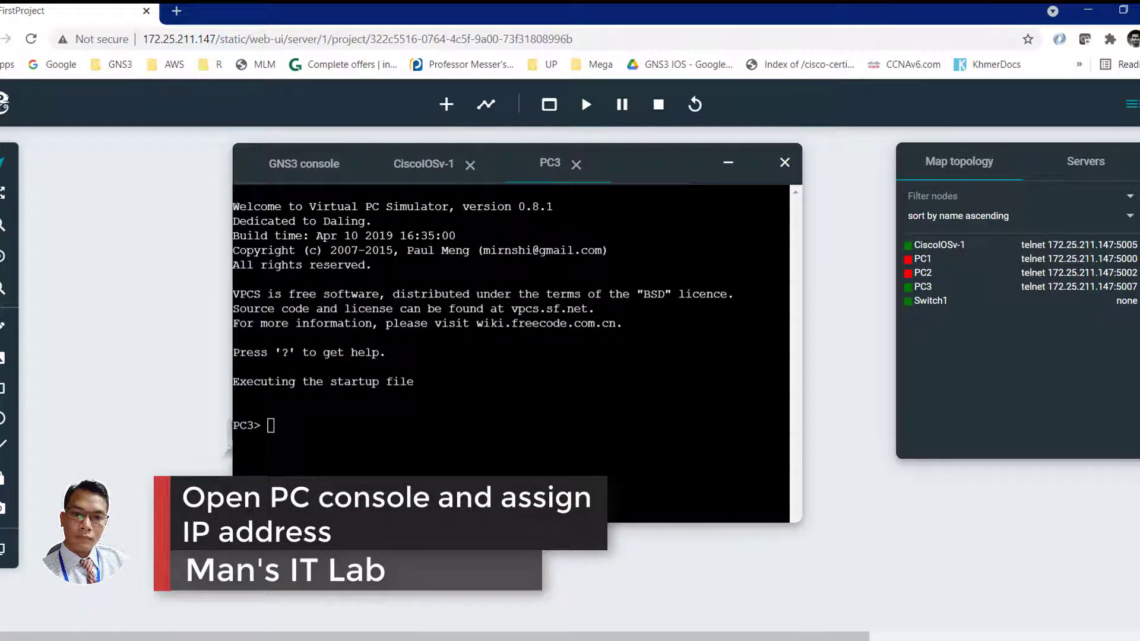
- Assign IP address 192.168.1.10 with mask 255.255.255.0 to PC3 in its console
left_click(499, 356)
type("ip 1")
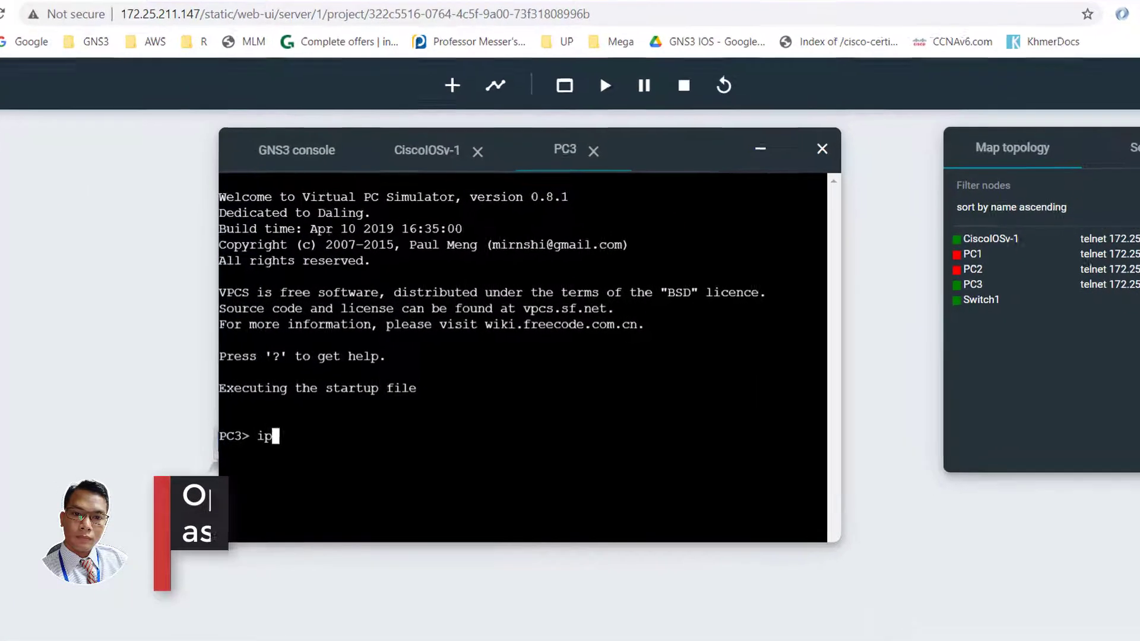
type("92")
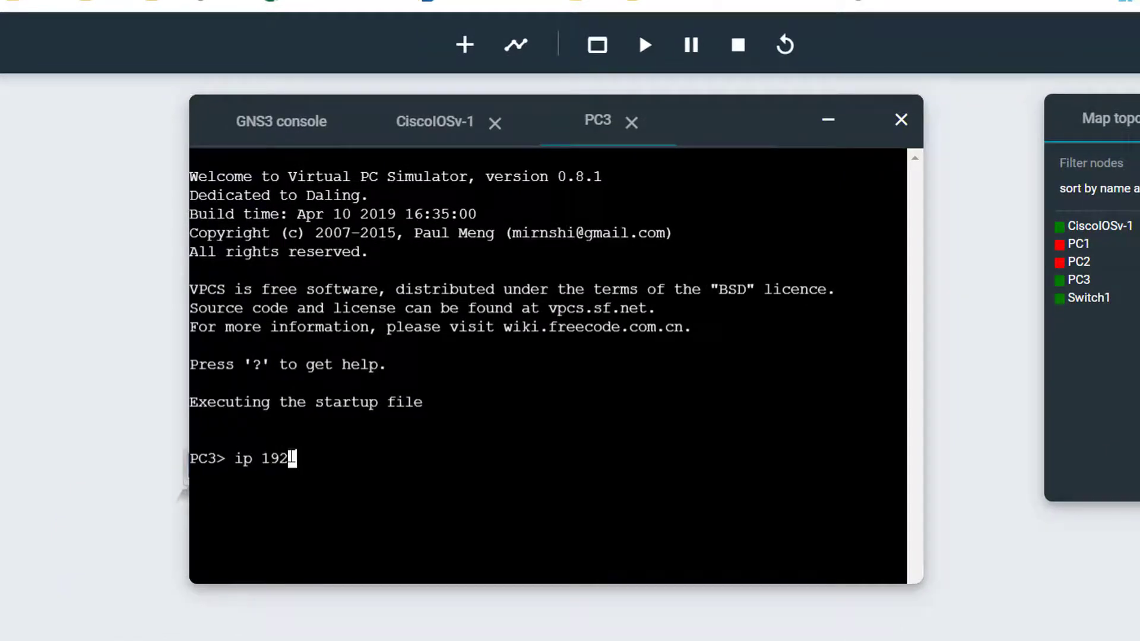
type(".168.1.10.")
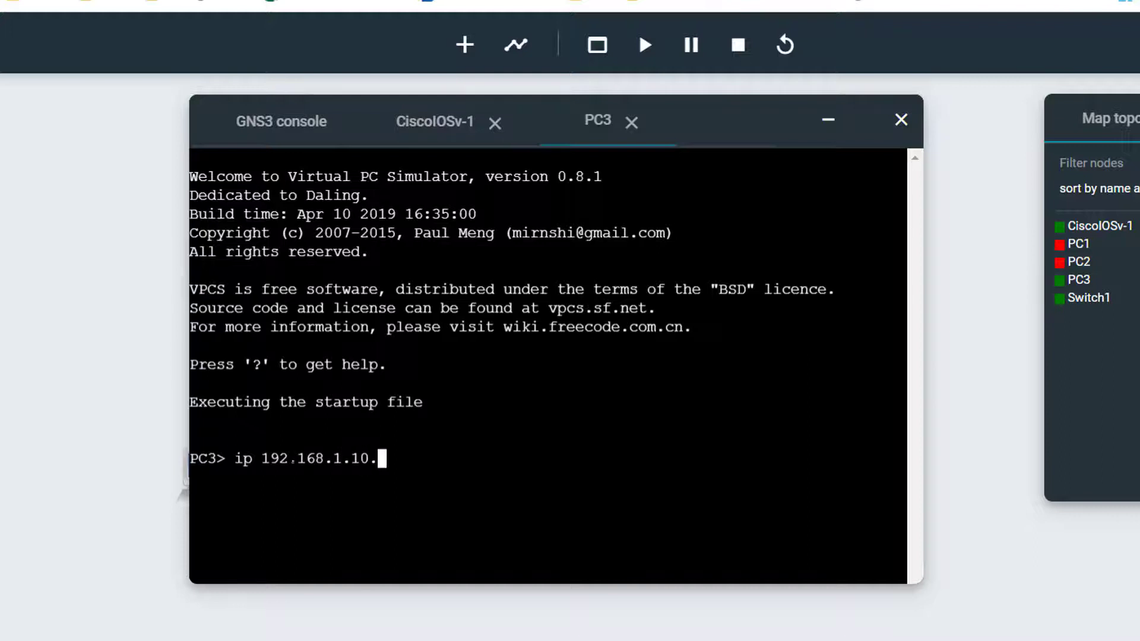
key("BackSpace")
type("2")
type("55.255.255")
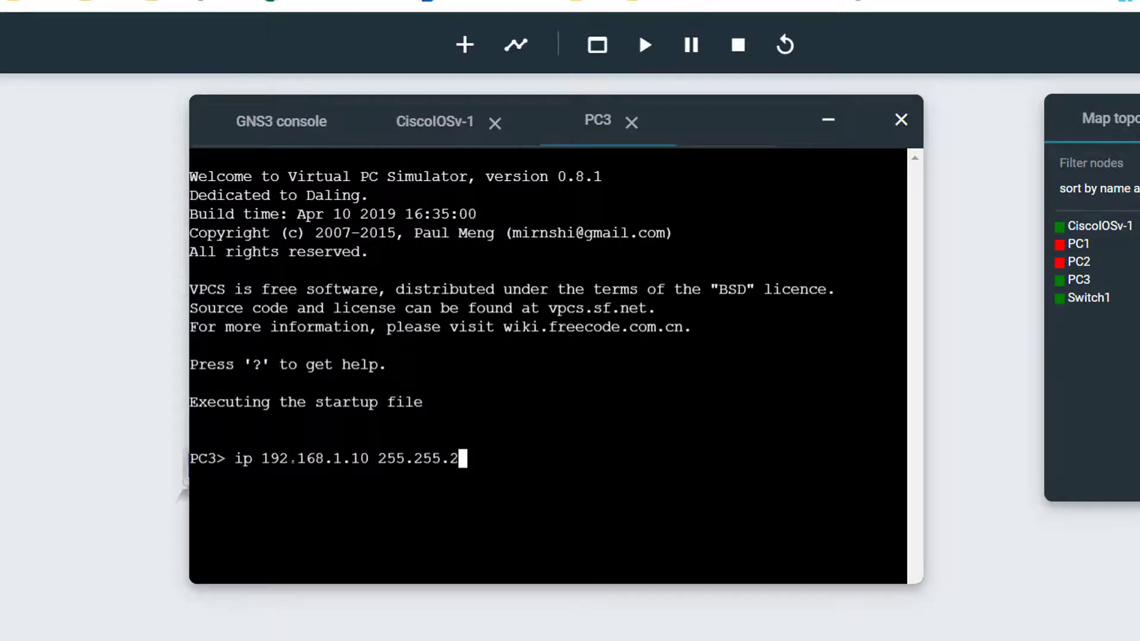
type(".0")
key("Return")
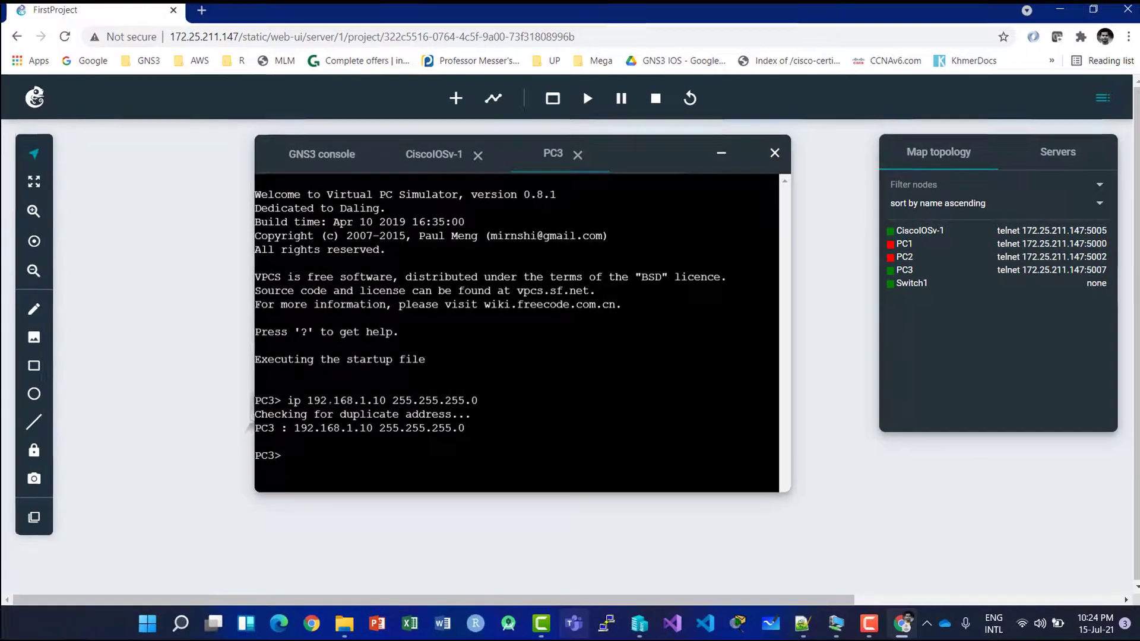
- Ping the router at 192.168.1.1 from PC3 to test the connection
type("ping ")
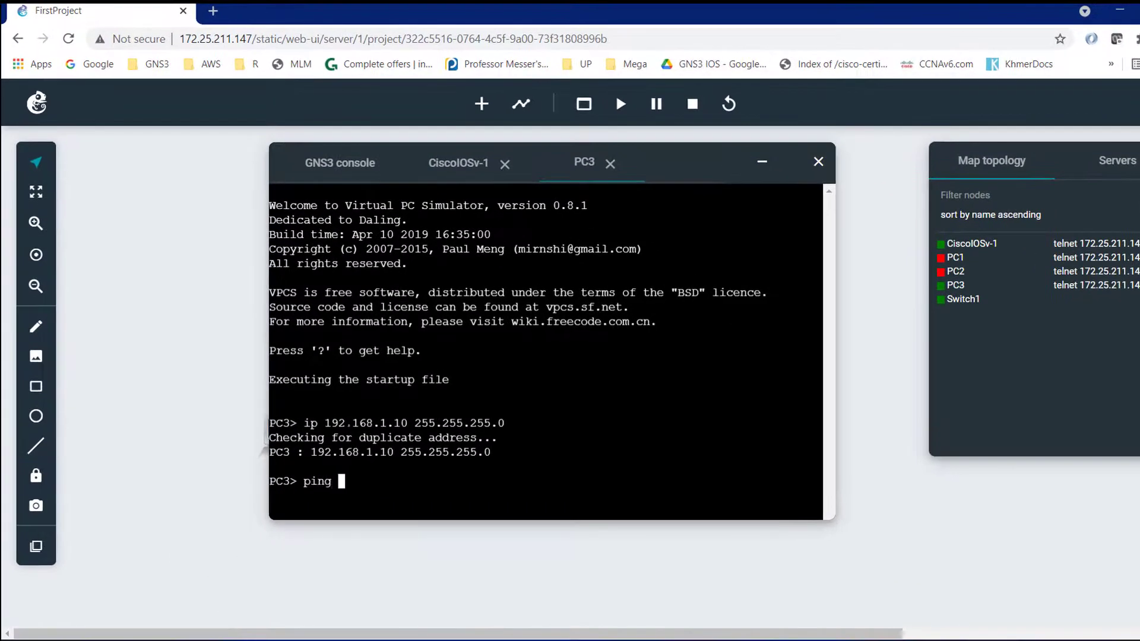
type("192.168.1.1")
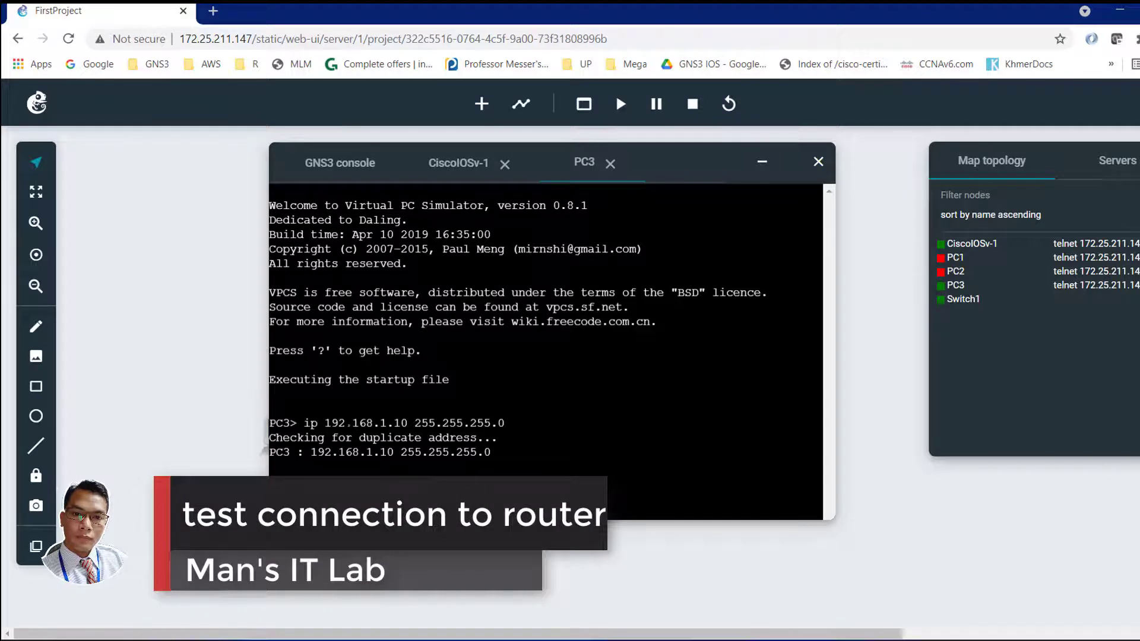
key("Return")
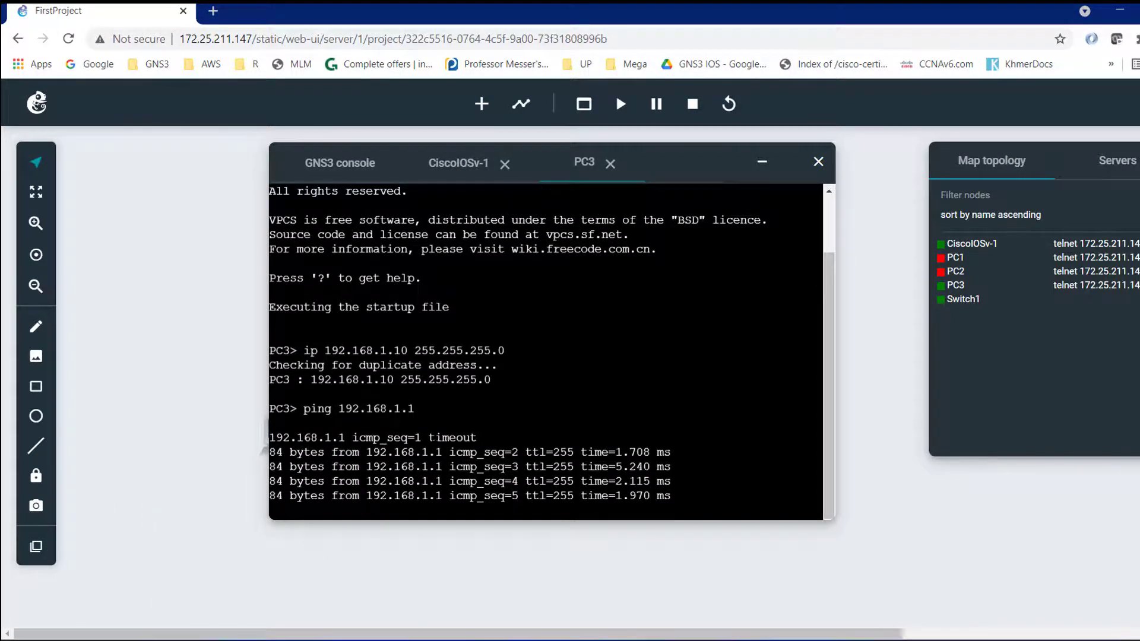
key("Return")
key("Return")
key("Return")
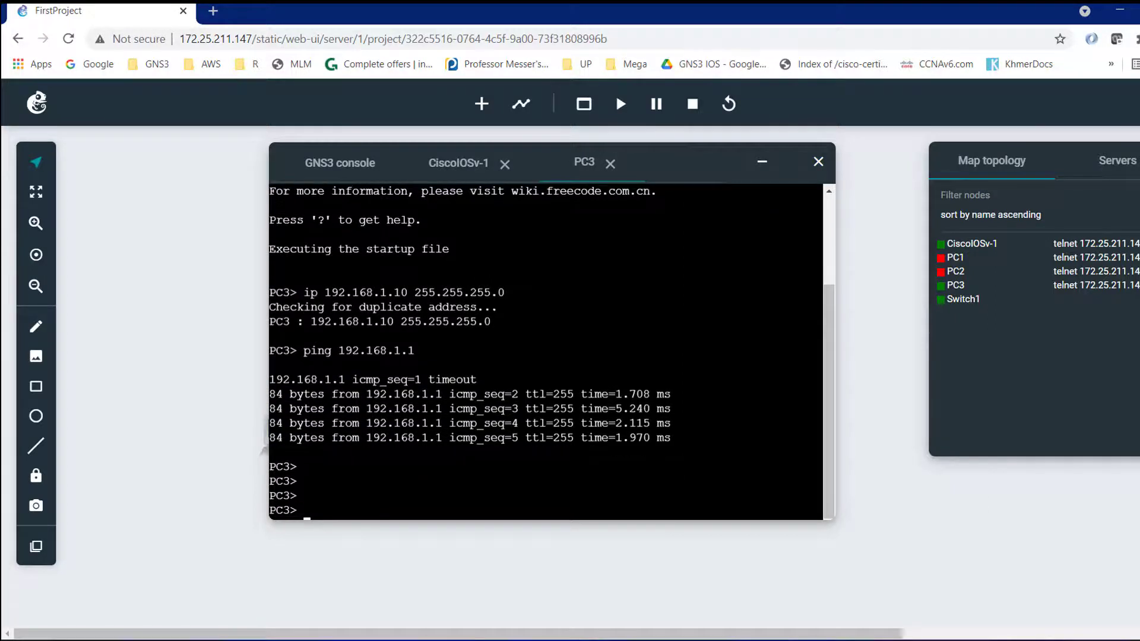
- Close the PC3 and CiscoIOSv-1 consoles and stop all nodes in the project
left_click(610, 168)
left_click(506, 165)
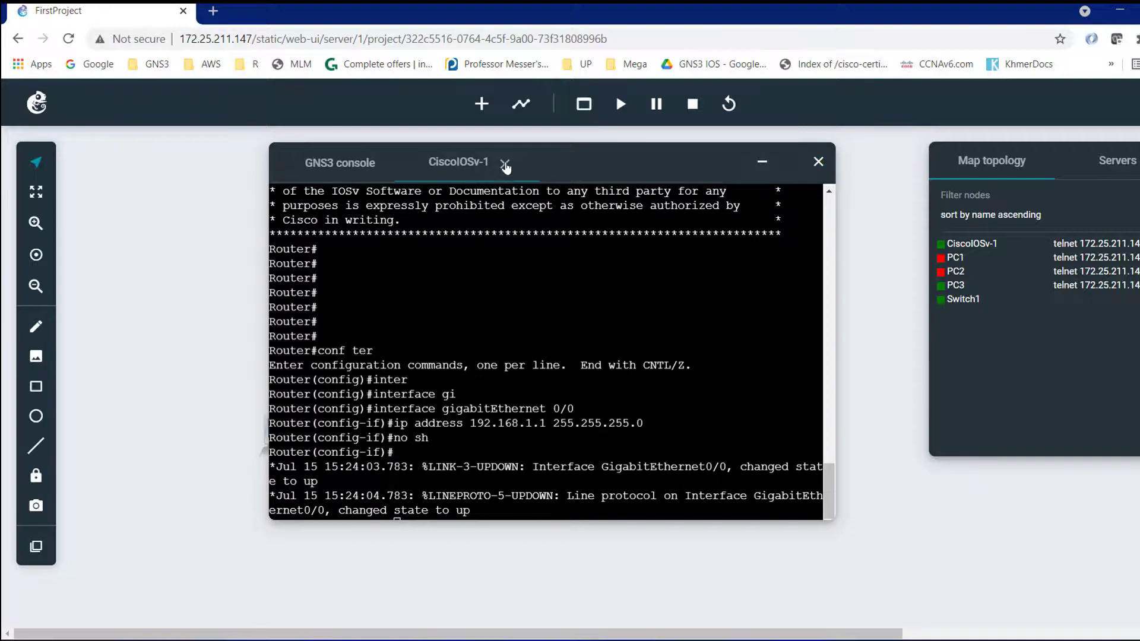
left_click(819, 162)
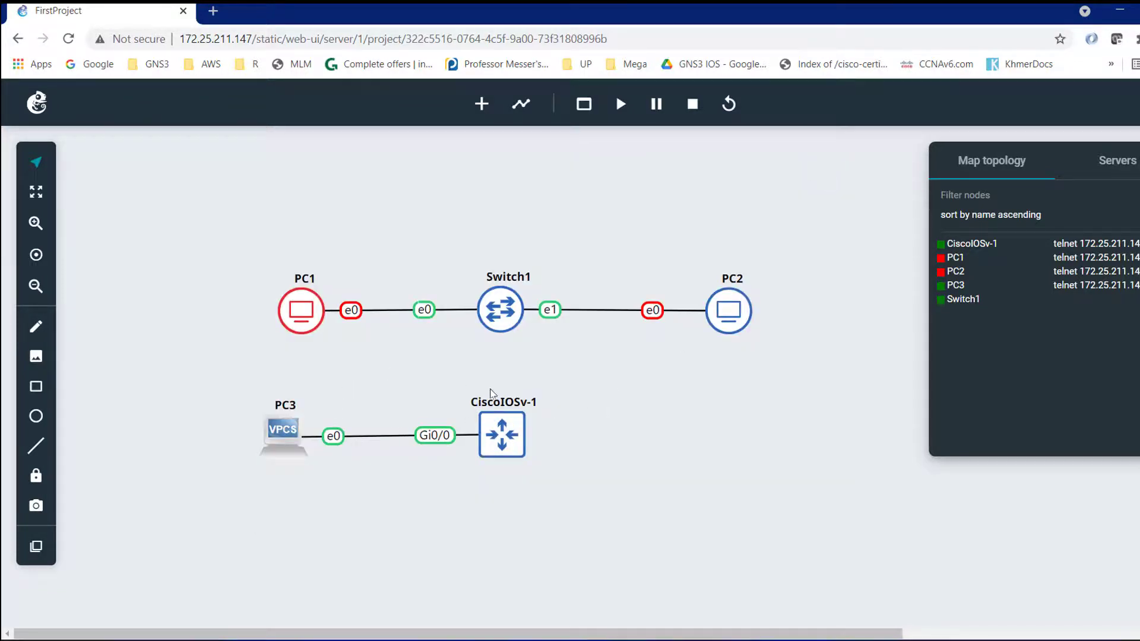
left_click(691, 108)
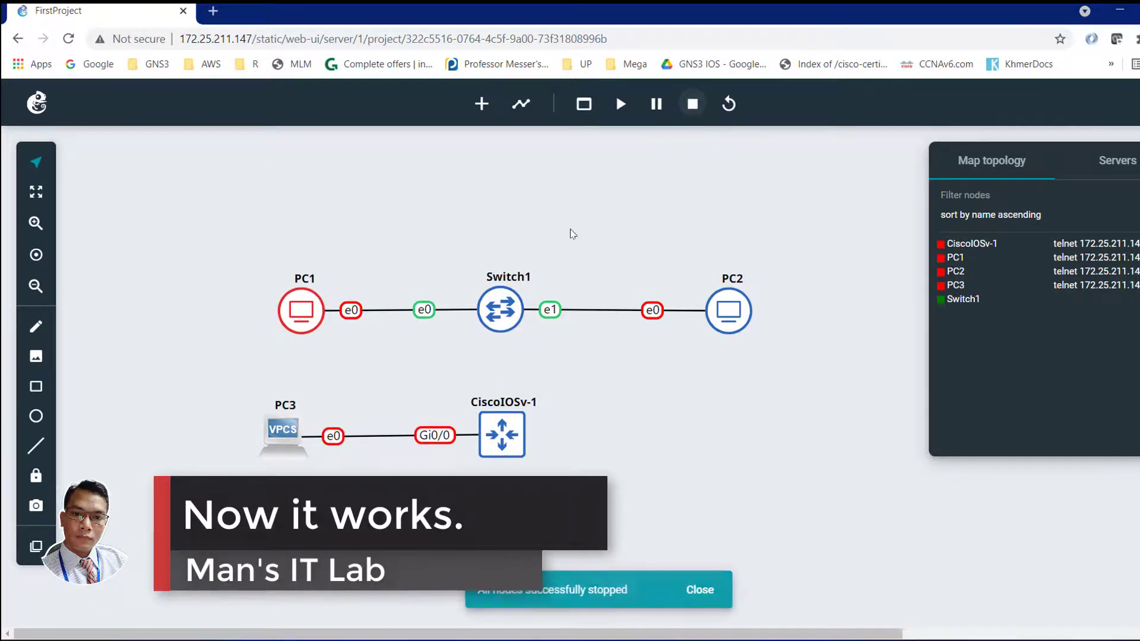
left_click(703, 589)
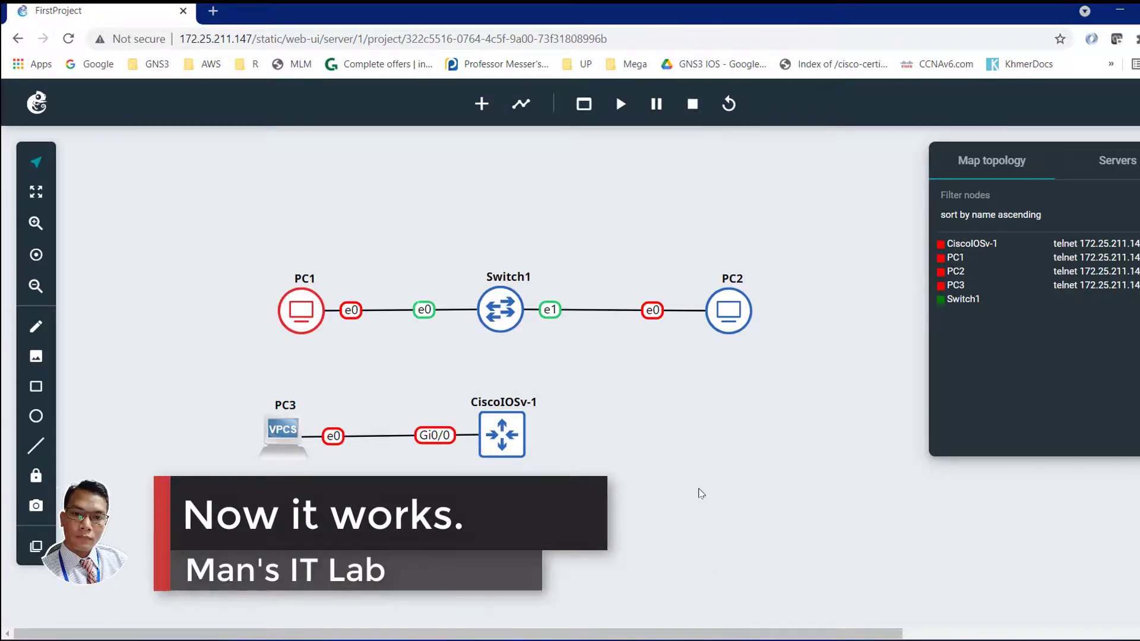